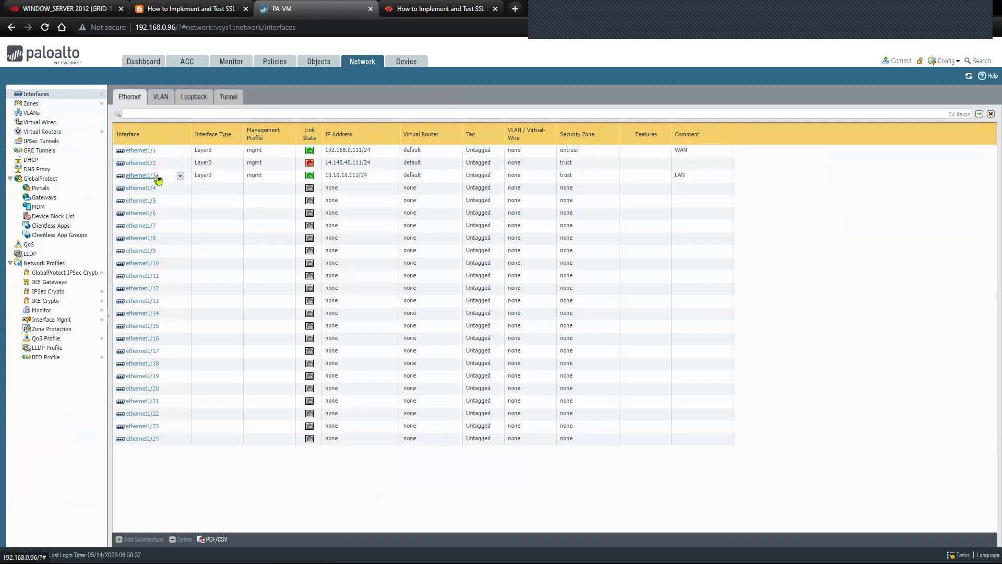
Review the security zones and comments of the Ethernet interfaces, including their assignment in the zone list
left_click(561, 179)
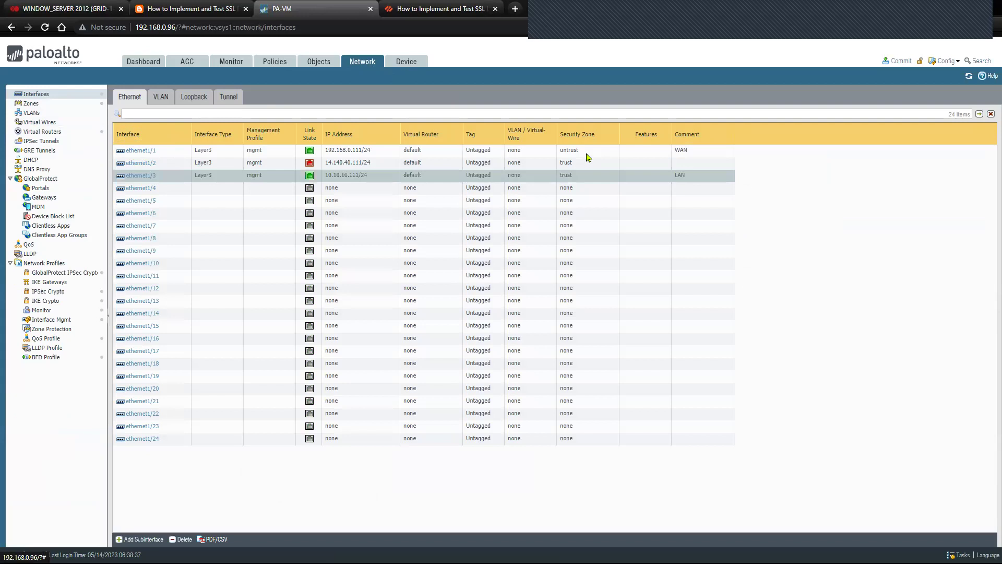
left_click(563, 151)
left_click(662, 179)
left_click(694, 155)
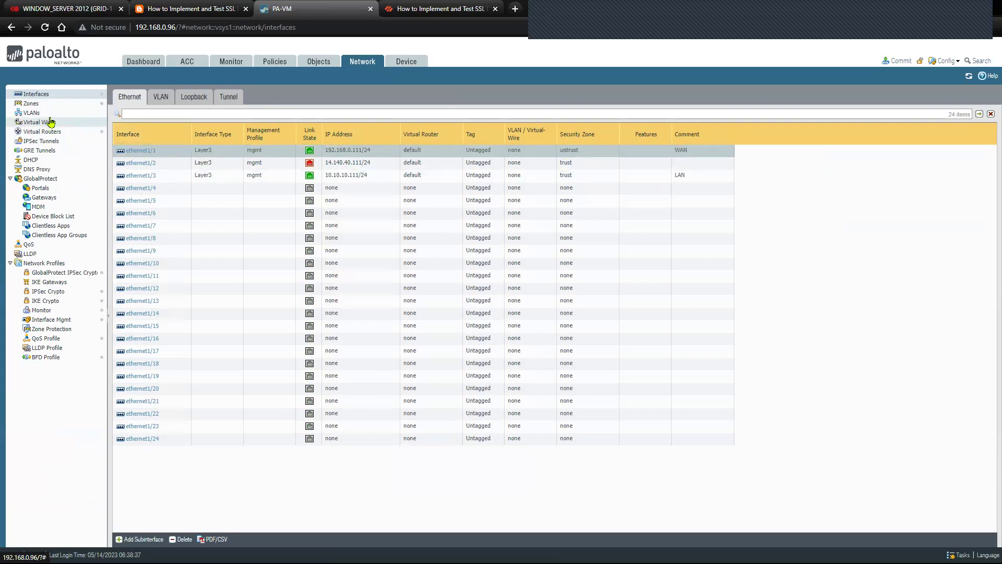
left_click(53, 107)
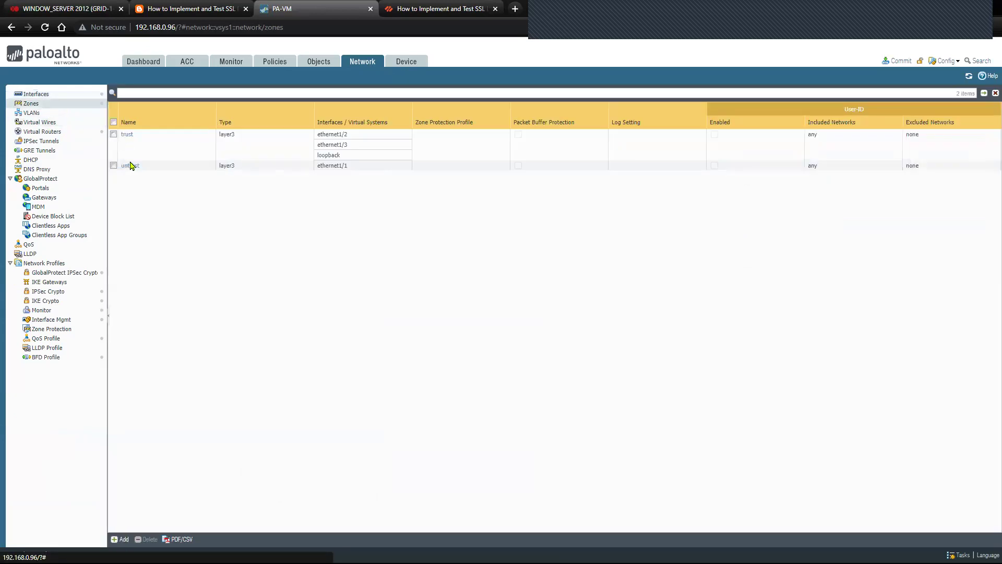
Examine the IPv4 static route named test in the default virtual router, then close the router settings
left_click(70, 133)
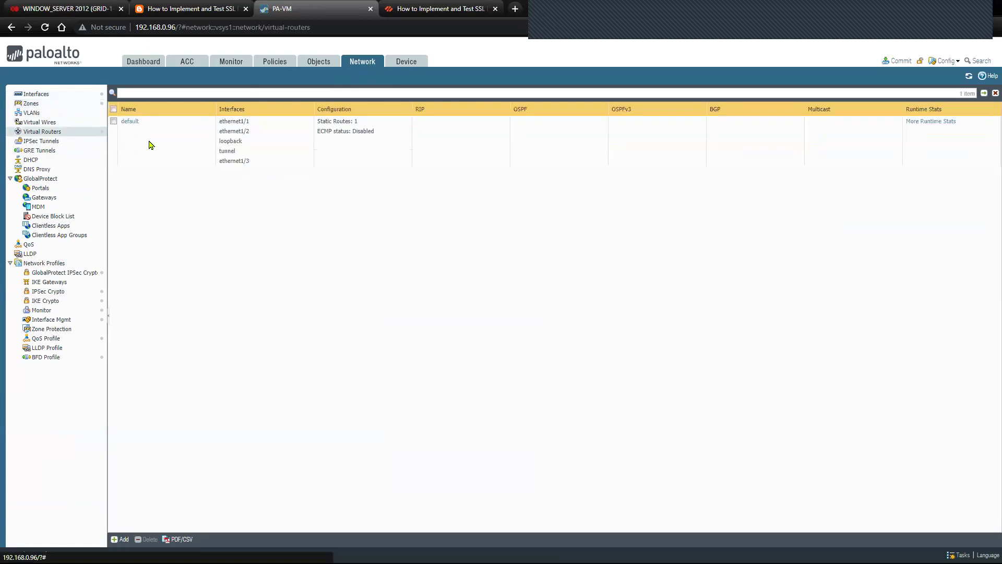
left_click(130, 121)
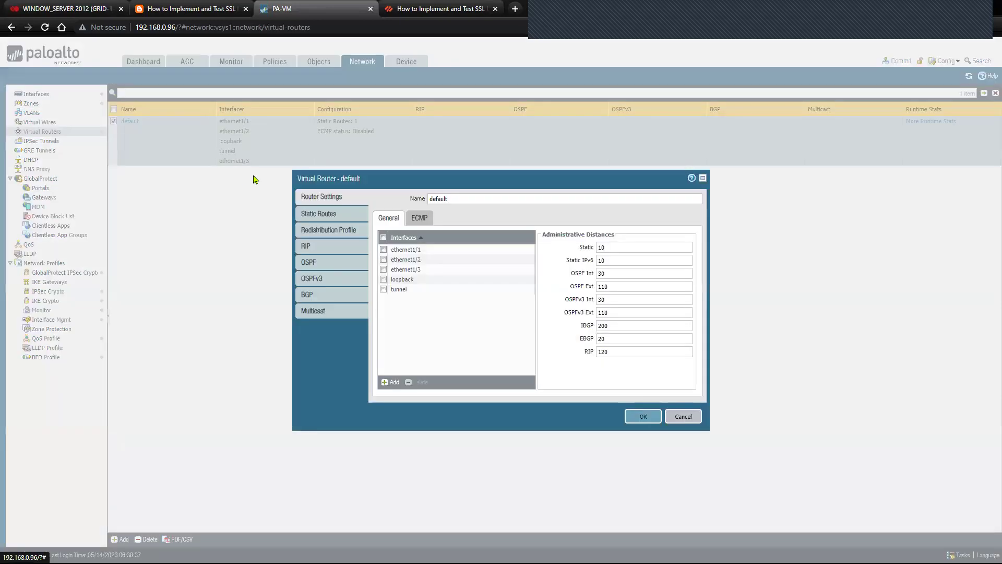
left_click(311, 215)
left_click(408, 275)
left_click(409, 274)
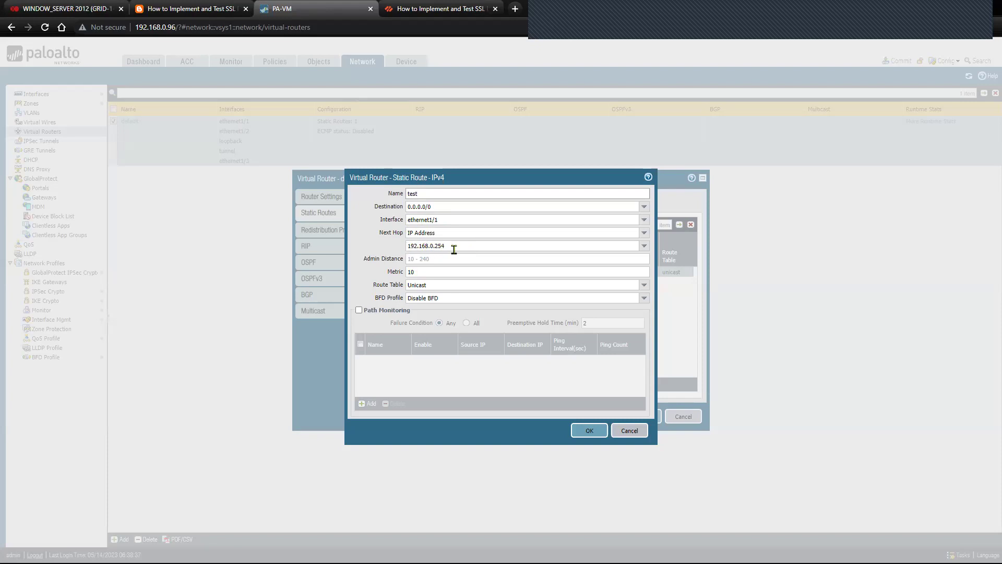
left_click(589, 430)
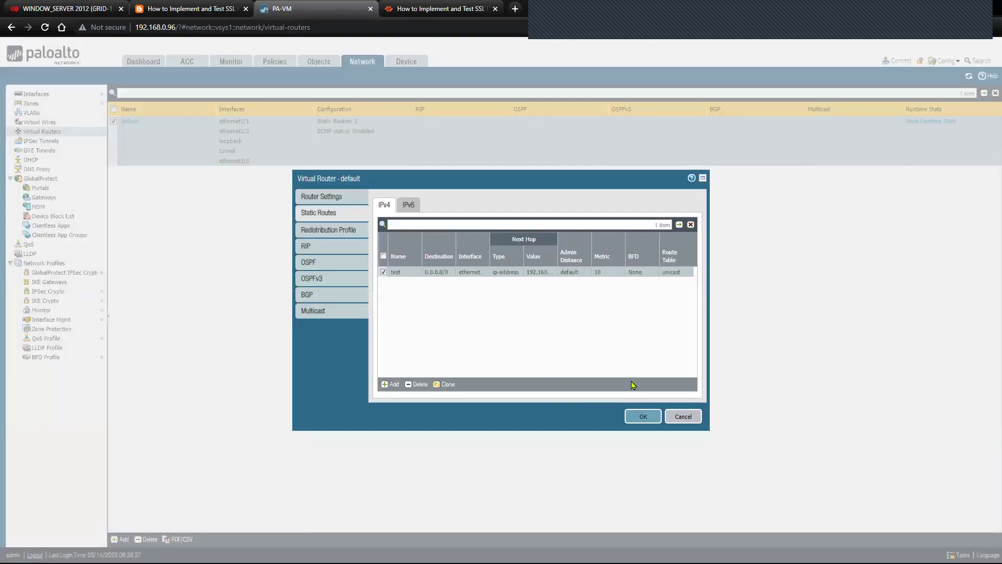
left_click(673, 417)
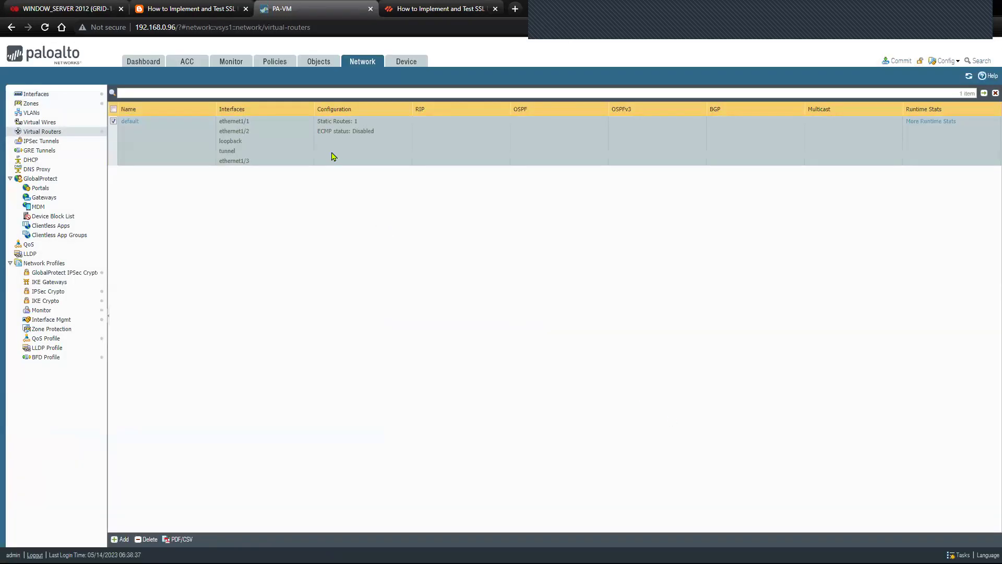
Review the trust_to_untrust security rule's source, destination, application, service and action settings
left_click(281, 64)
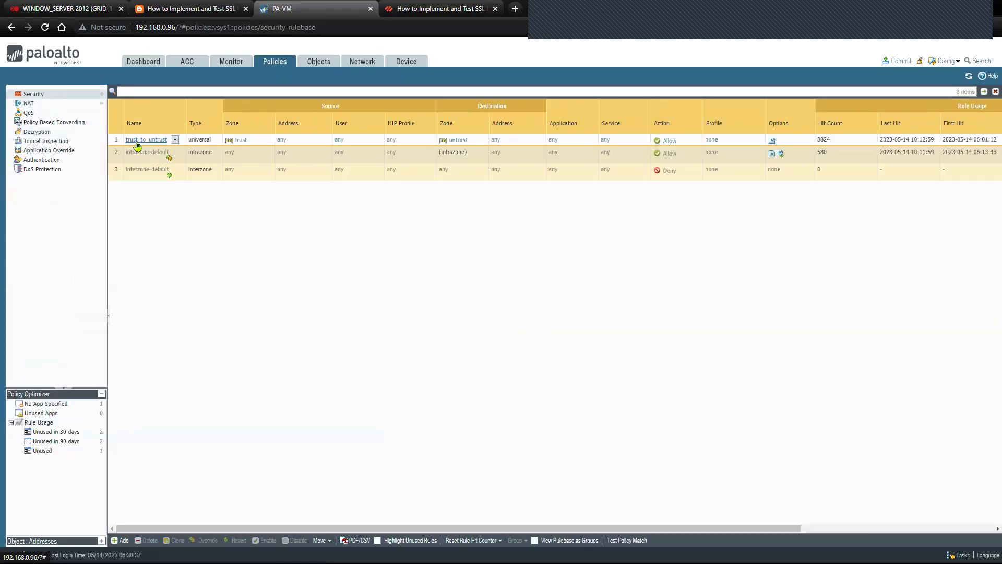
left_click(137, 141)
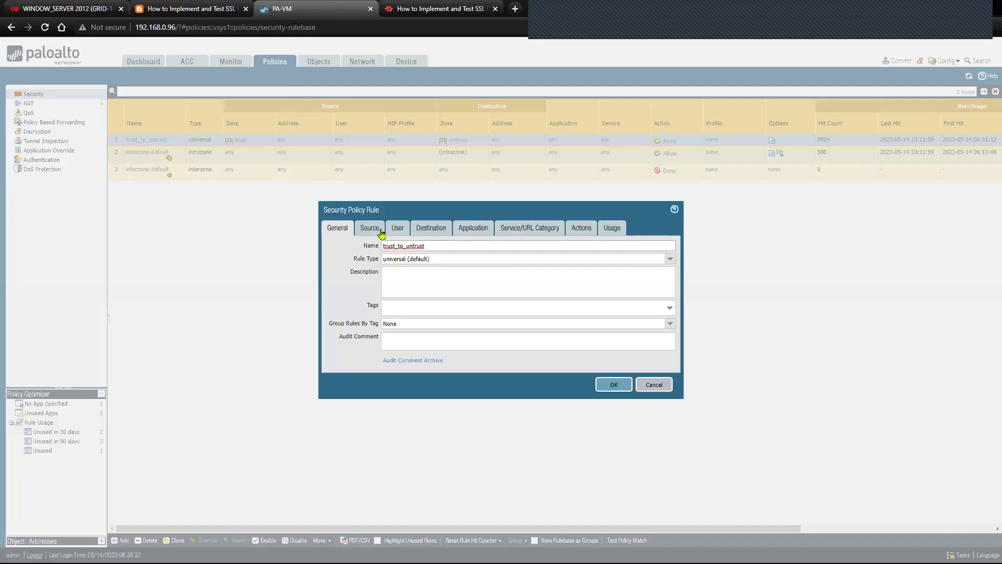
left_click(375, 229)
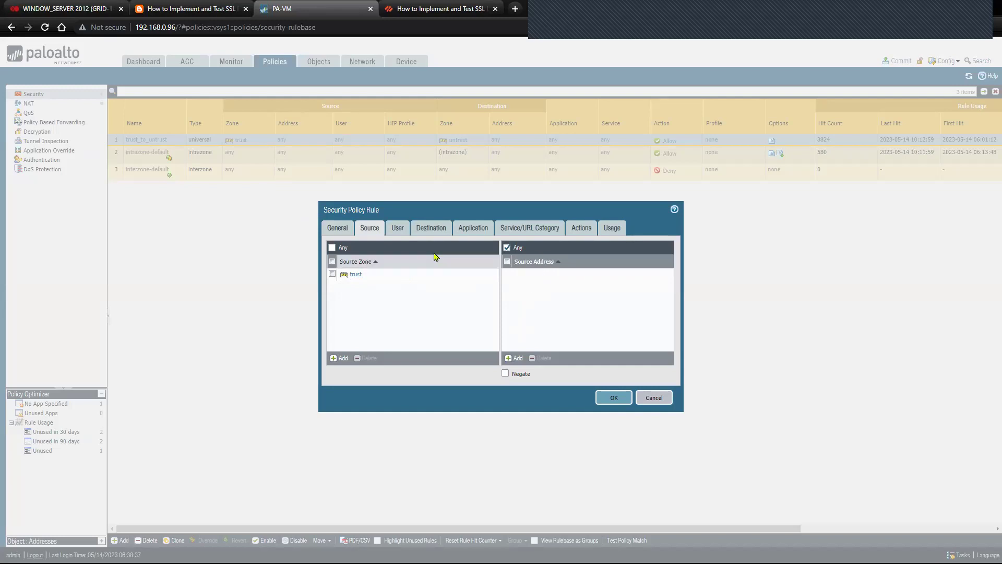
left_click(430, 230)
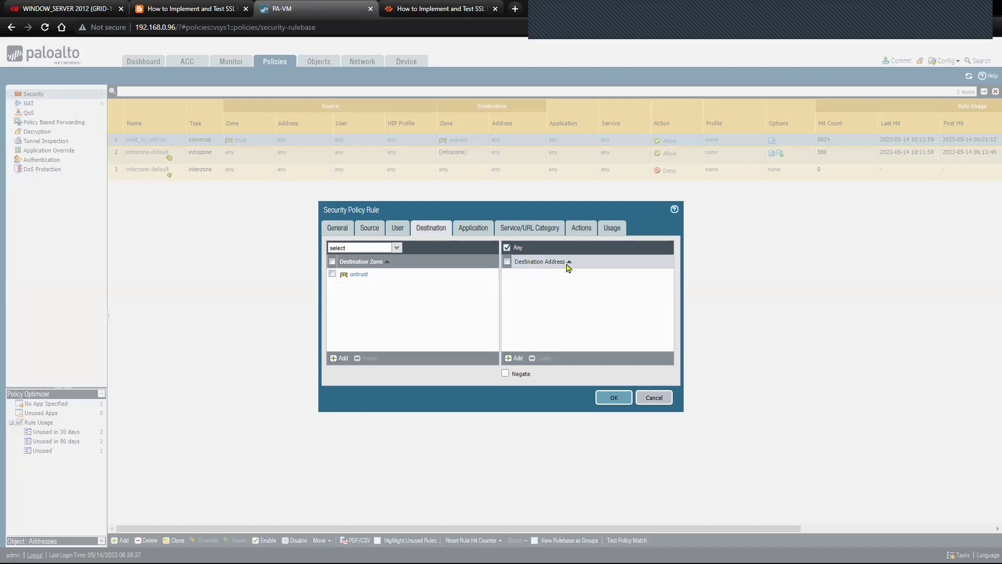
left_click(475, 229)
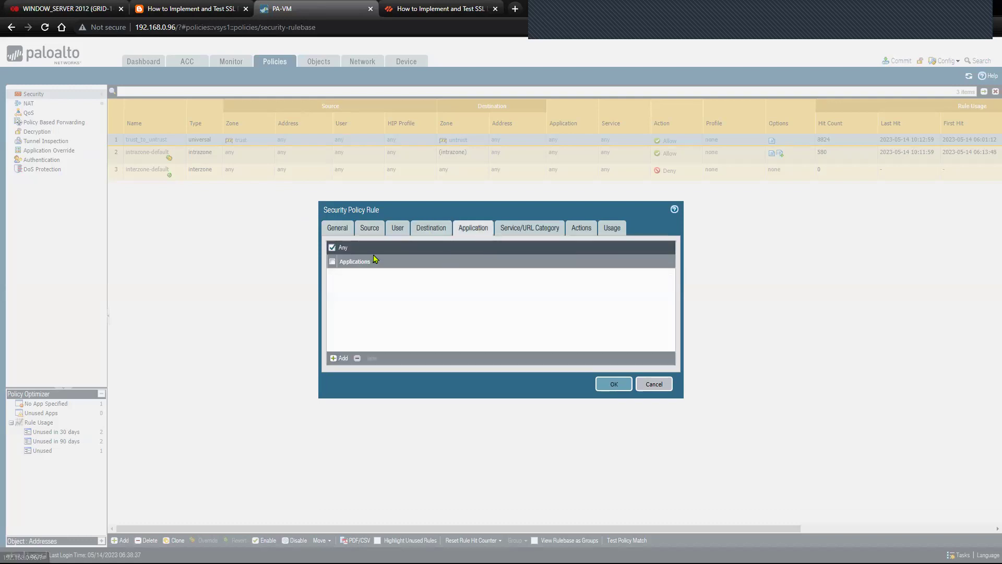
left_click(530, 230)
left_click(584, 230)
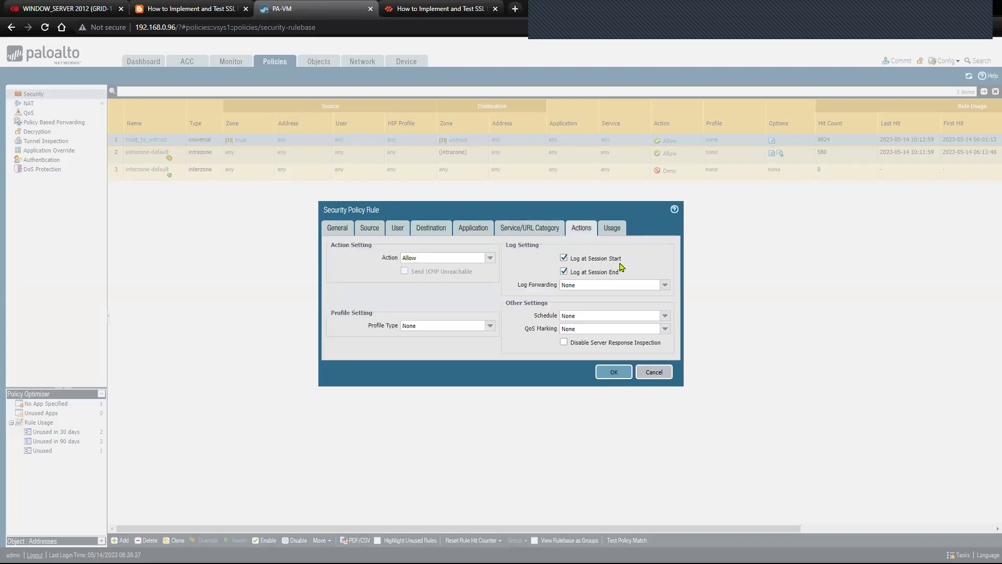
left_click_drag(621, 260, 571, 280)
Set the trust_to_untrust rule's profile type to Profiles and its antivirus profile to default
left_click(476, 306)
left_click_drag(374, 314, 330, 313)
left_click(428, 300)
left_click(408, 302)
left_click(490, 325)
left_click(459, 337)
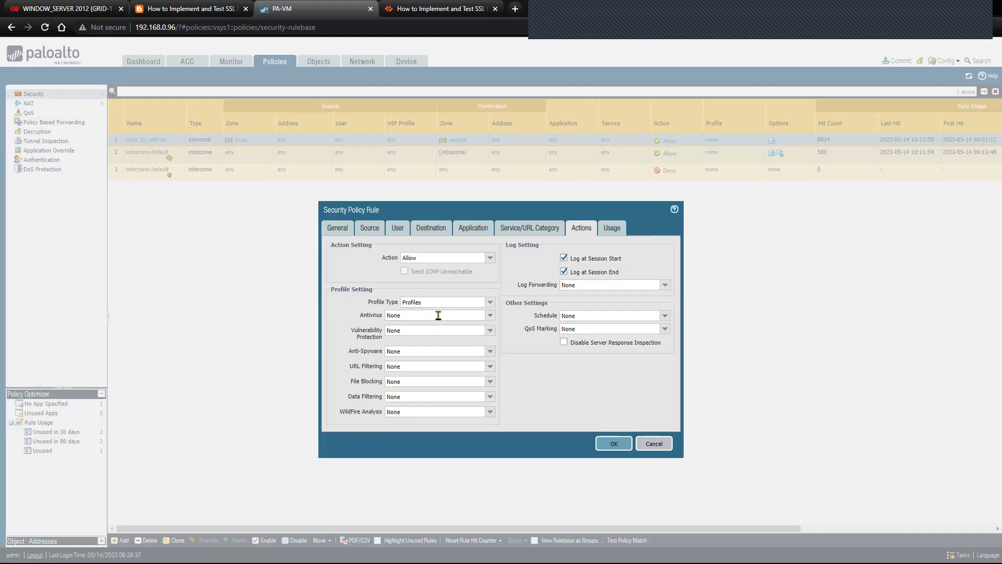
left_click(489, 316)
left_click(424, 328)
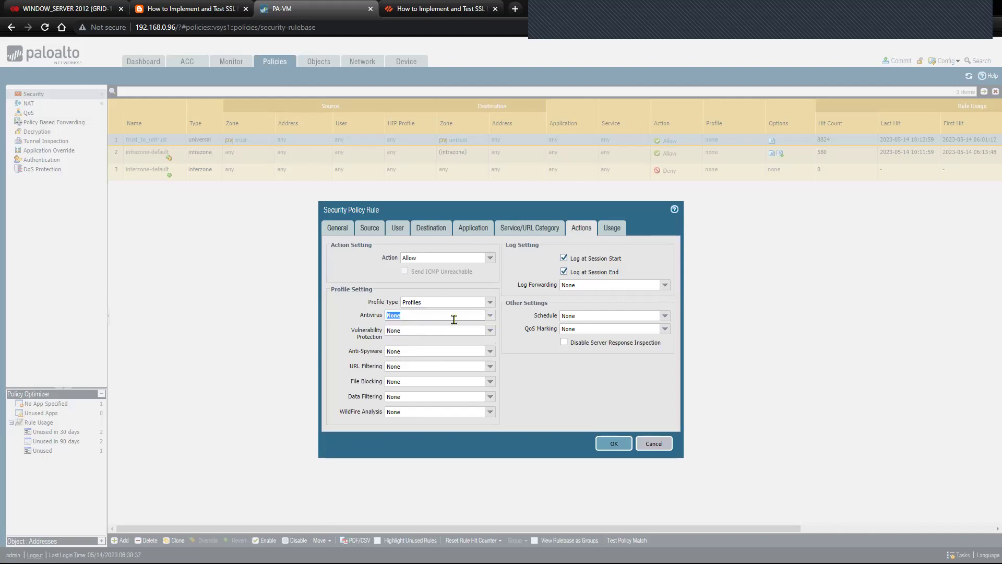
left_click(490, 317)
left_click(441, 342)
Set the rule's vulnerability protection, anti-spyware and URL filtering profiles to default
left_click(489, 331)
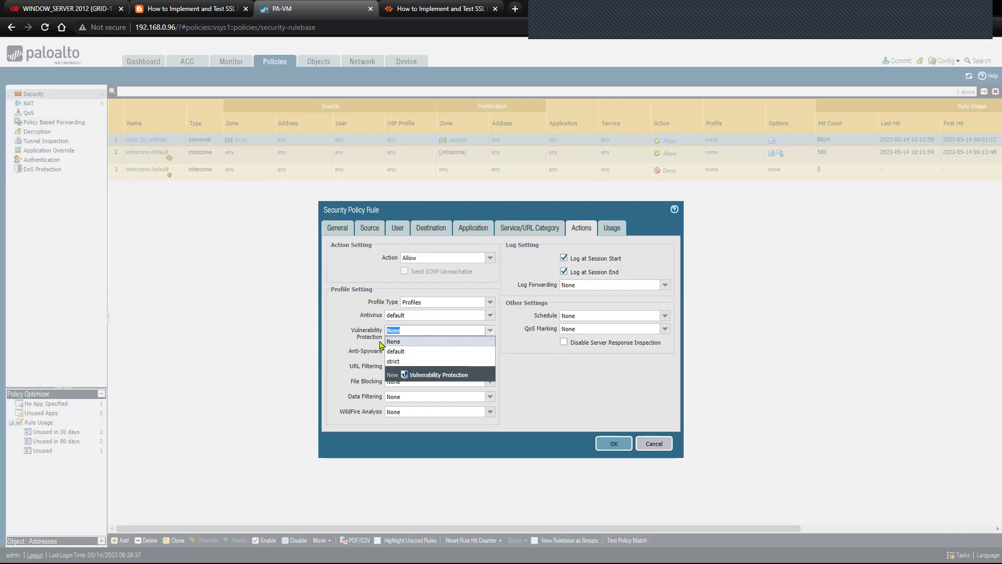
left_click(404, 351)
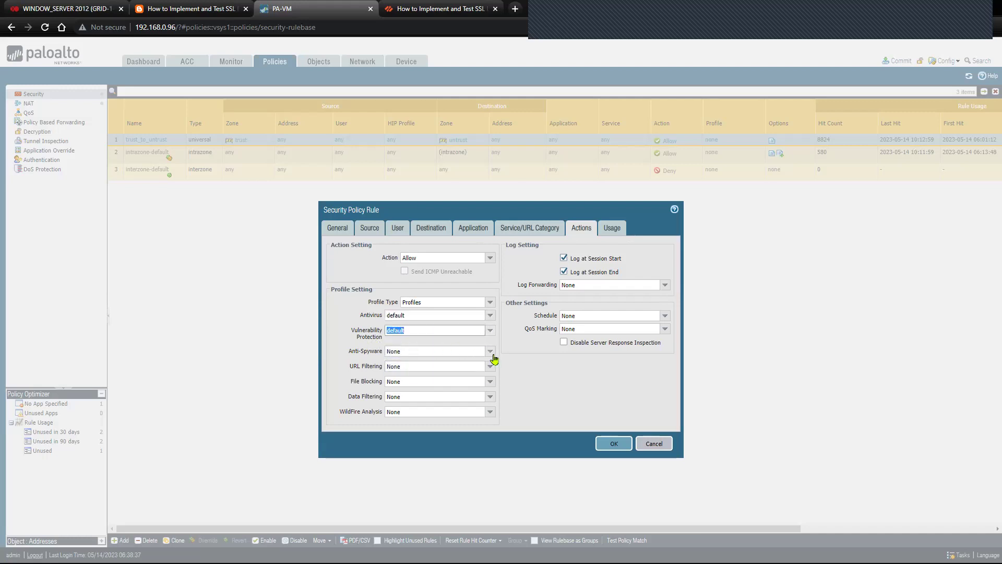
left_click(491, 354)
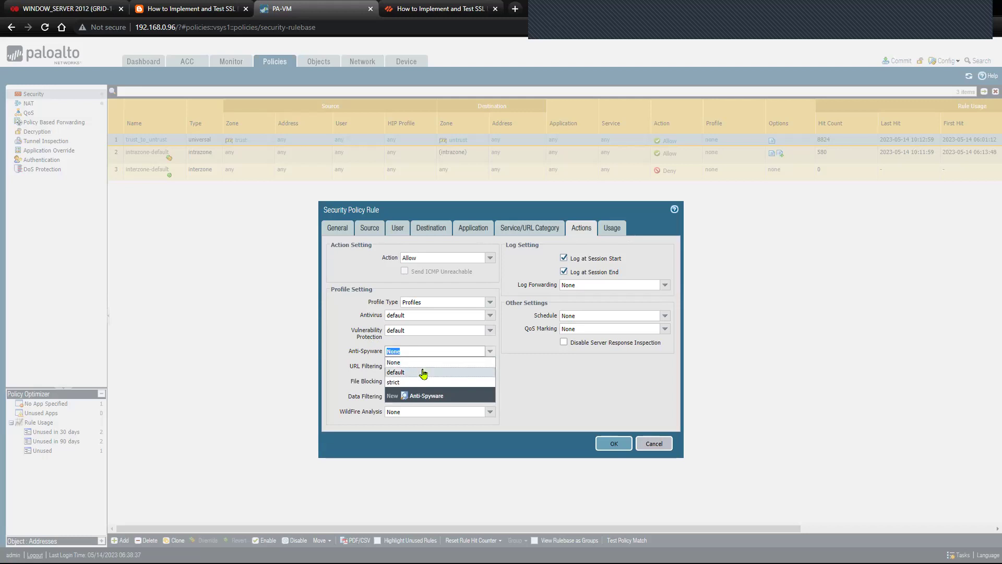
left_click(422, 373)
left_click(490, 367)
left_click(420, 386)
Set the rule's file blocking profile to basic file blocking and its data filtering to None
left_click(491, 381)
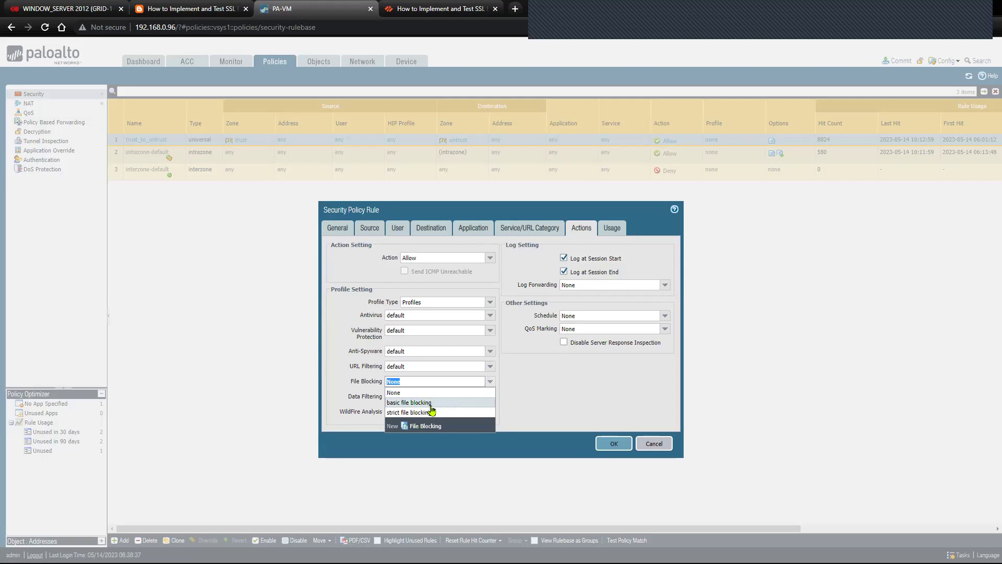
left_click(431, 404)
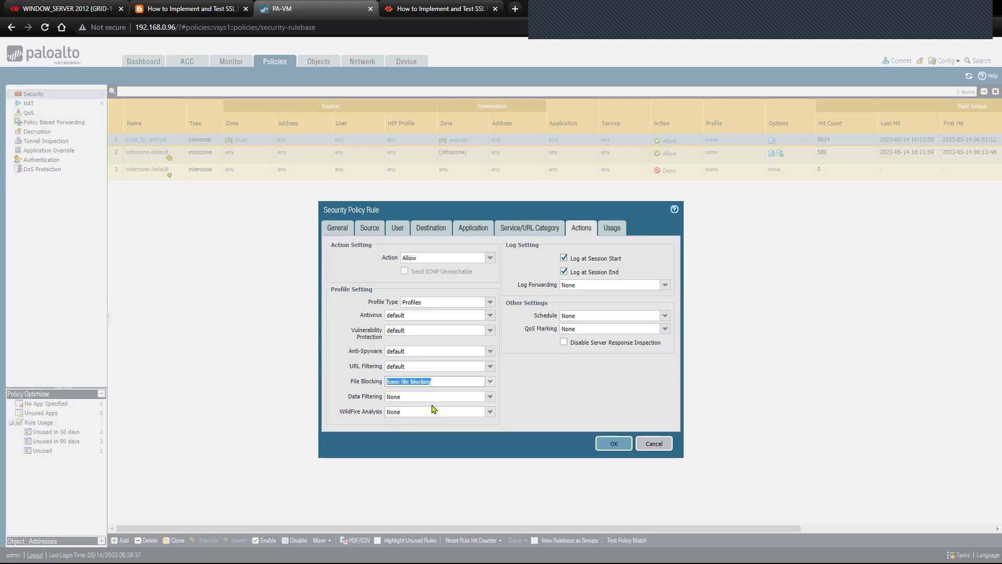
left_click(490, 397)
left_click(402, 410)
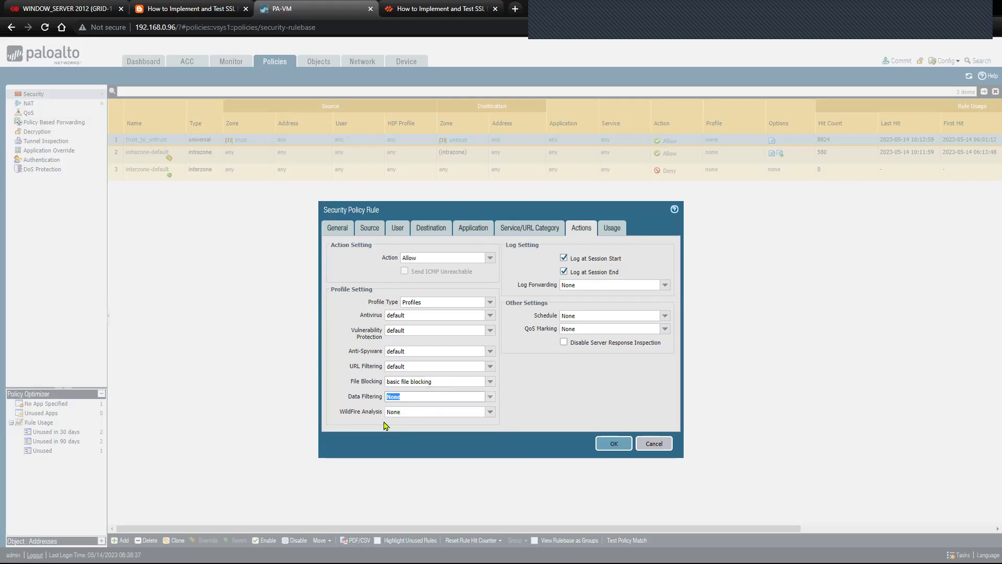
Set the rule's WildFire analysis profile to default and save the rule
left_click(490, 412)
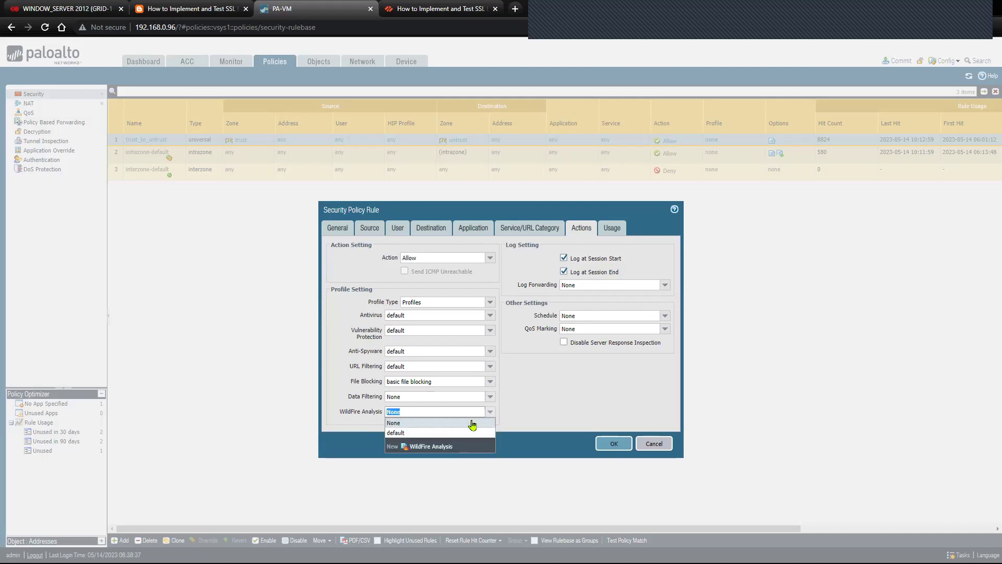
left_click(448, 431)
left_click(553, 393)
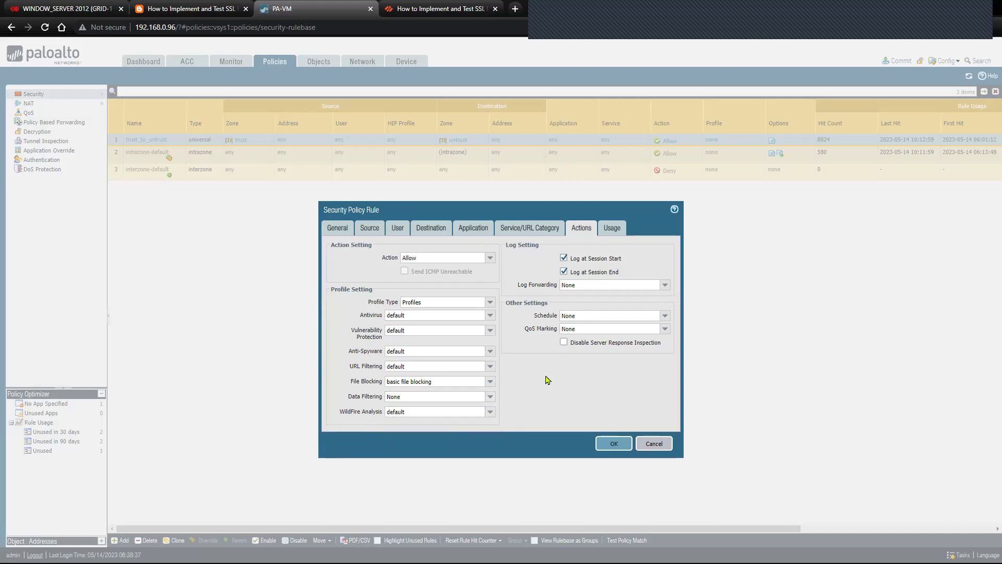
left_click(614, 444)
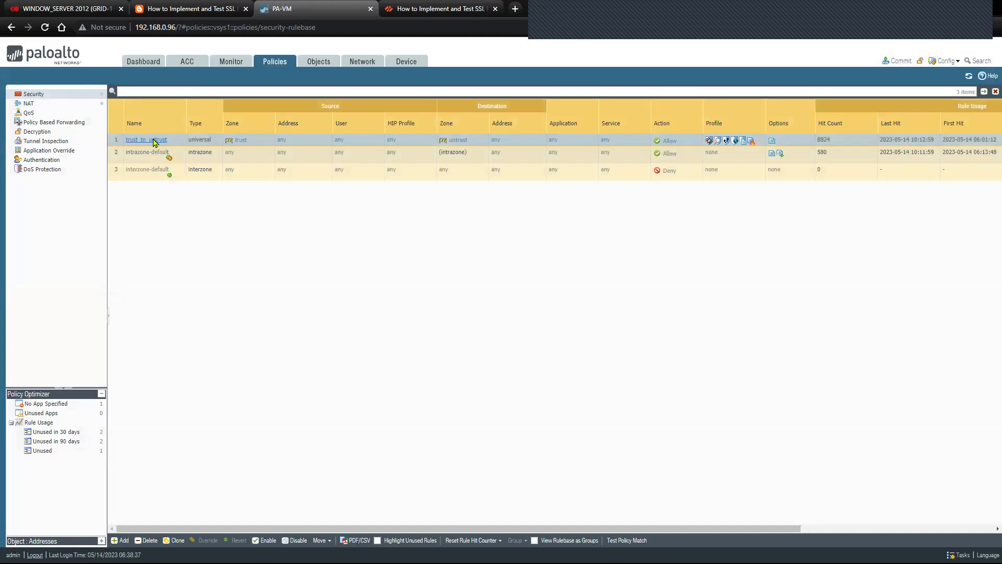
Reopen the trust_to_untrust rule to check its zones and assigned security profiles, and close it without changes
left_click(155, 142)
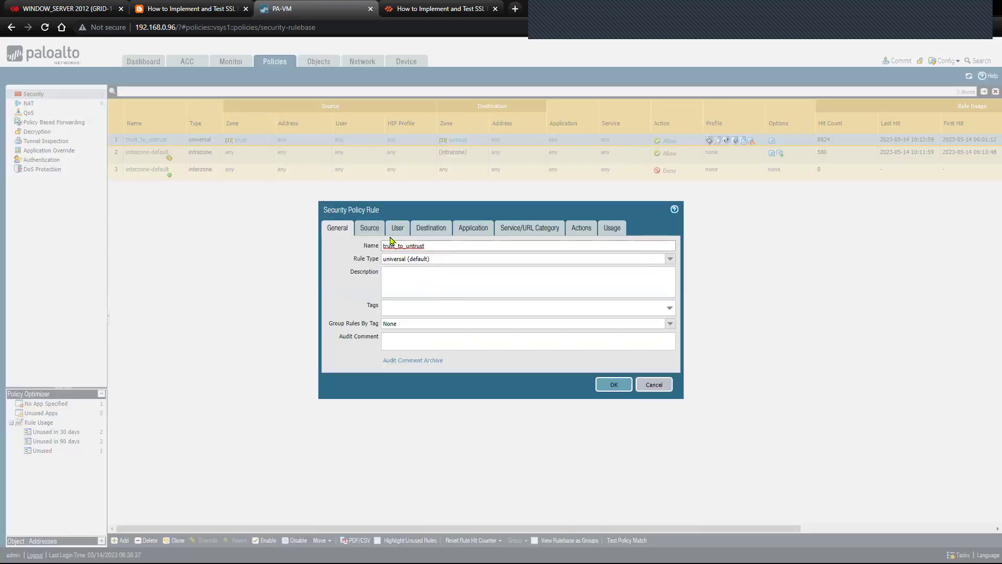
left_click(371, 230)
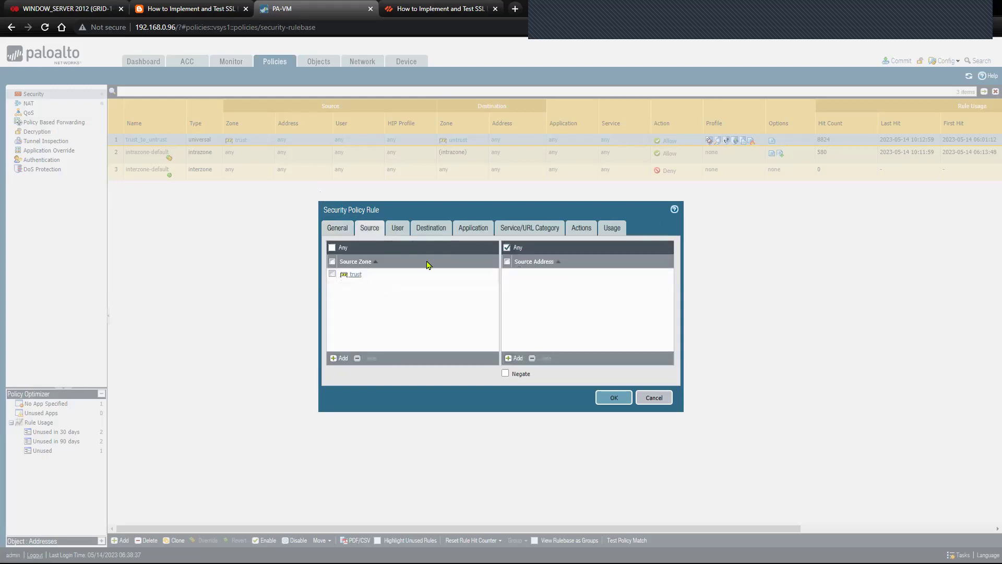
left_click(439, 232)
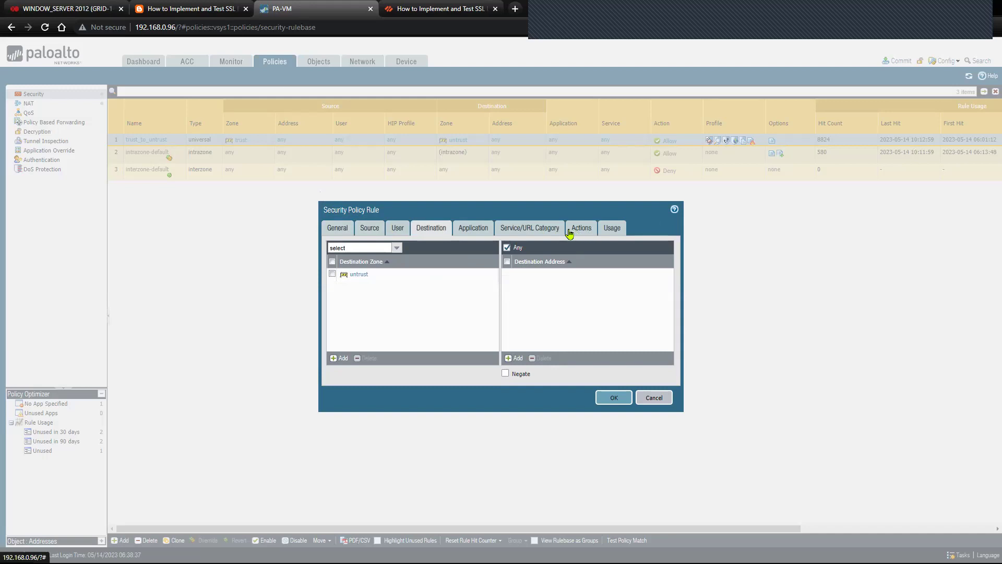
left_click(594, 231)
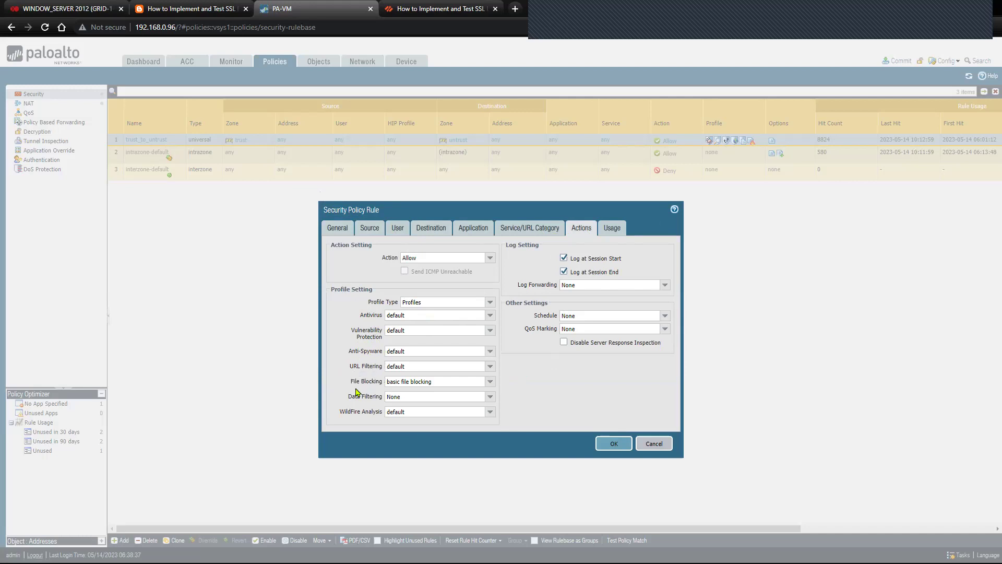
left_click(653, 443)
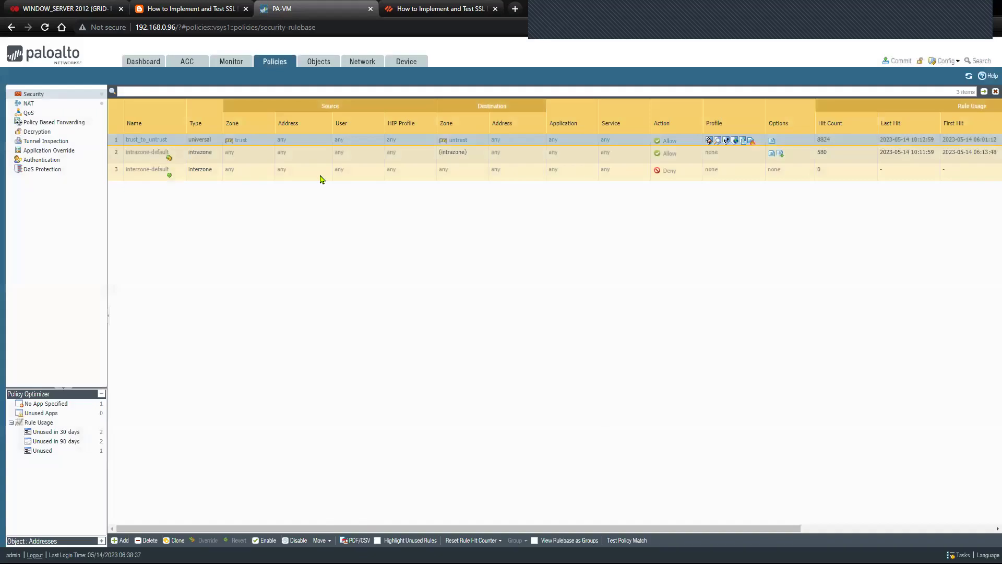
Examine the out_NAT rule's original packet and translated packet settings, and close it without changes
left_click(57, 107)
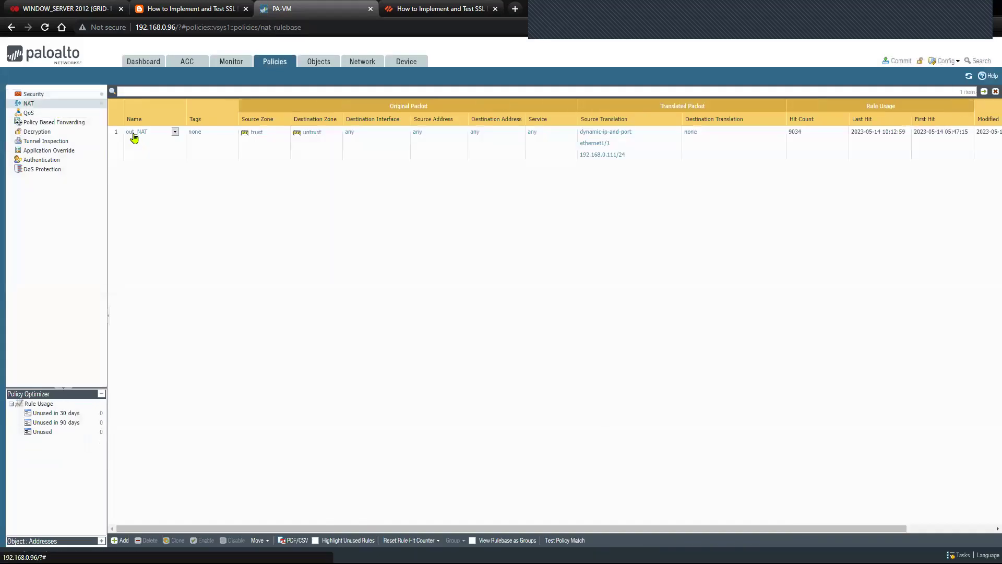
left_click(135, 134)
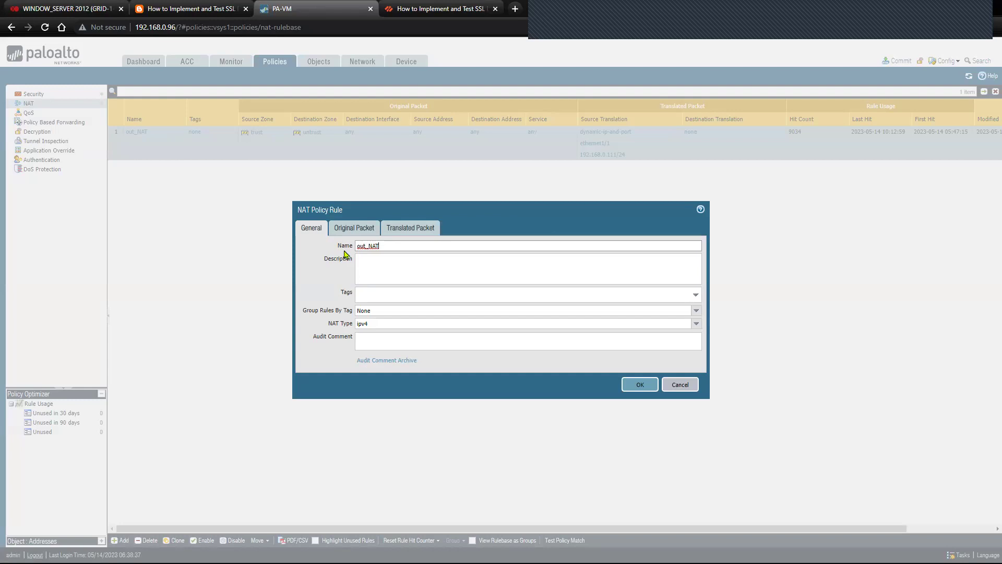
left_click(334, 228)
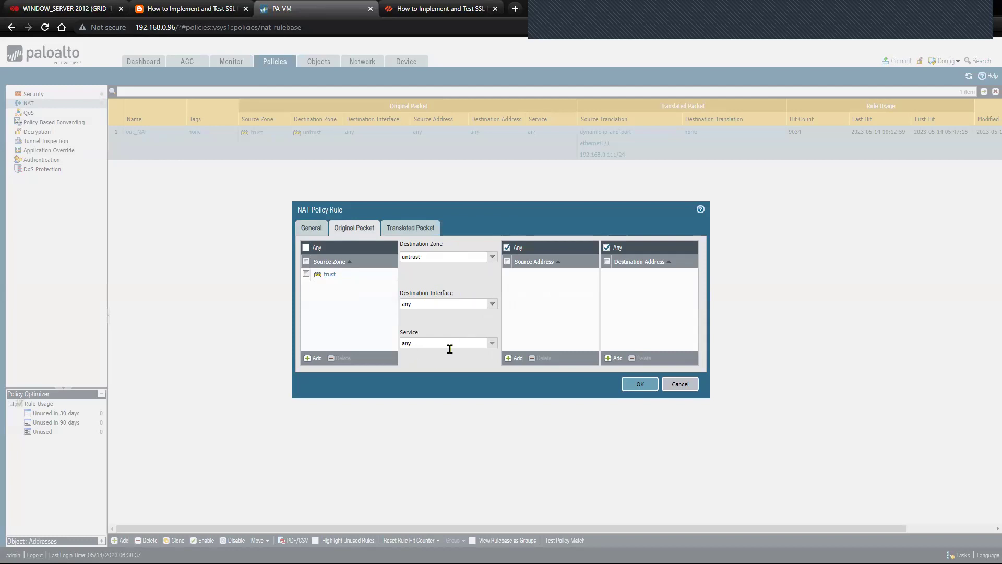
left_click(405, 233)
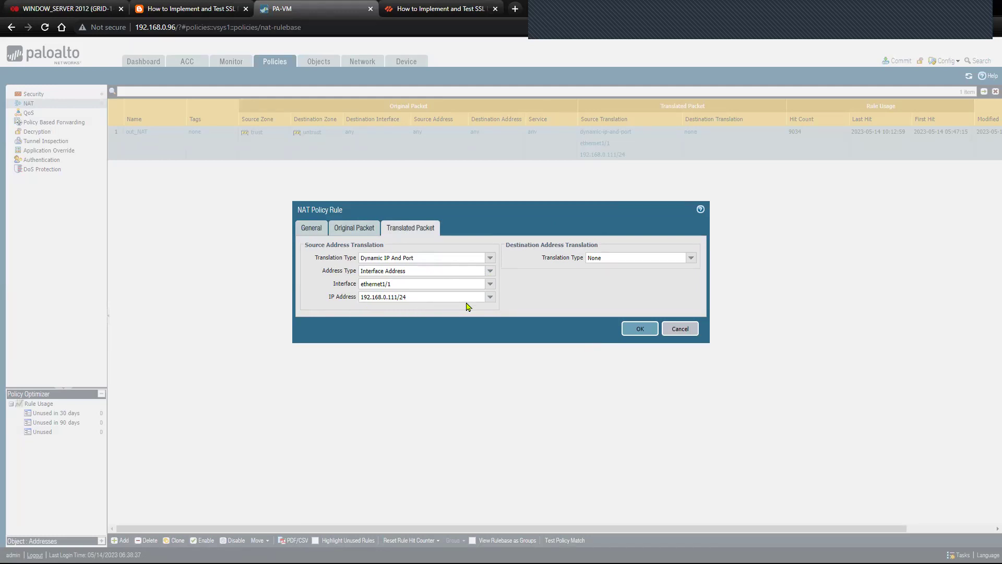
left_click(676, 328)
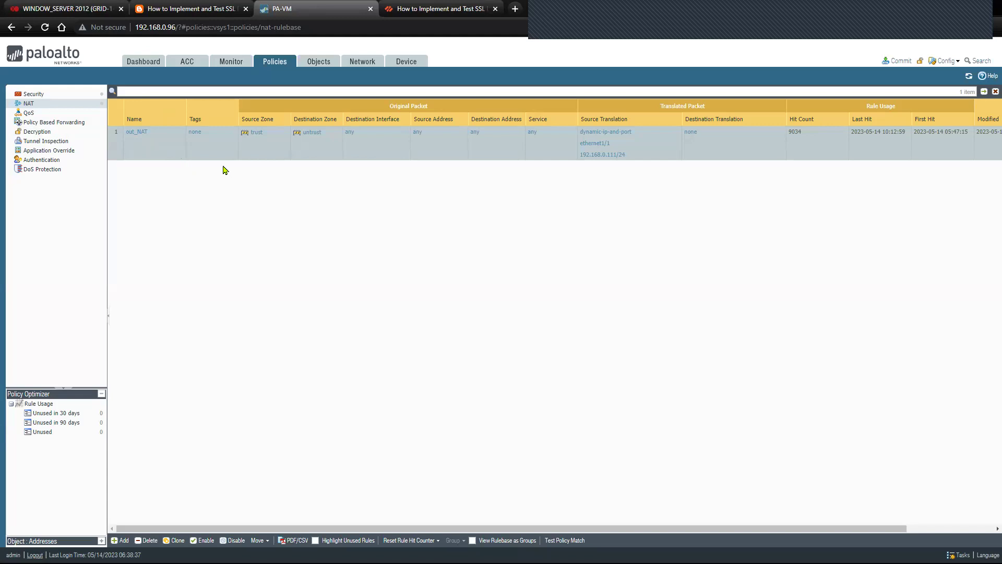
Compare the client's address in the blog's network diagram with the ipconfig/all output in the WIN-SERVER2012 remote session
left_click(95, 13)
left_click(190, 9)
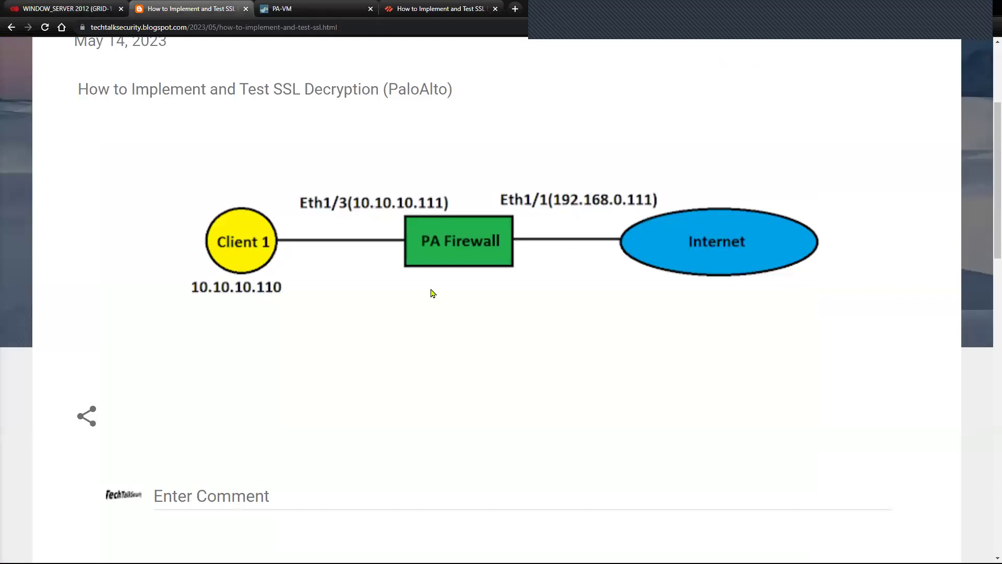
key("alt+Tab")
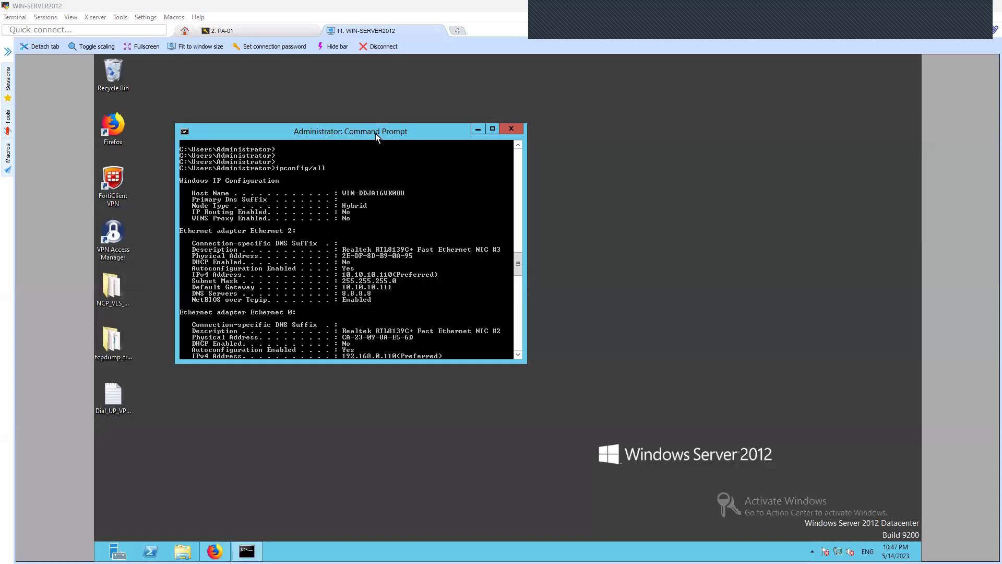
left_click_drag(375, 133, 372, 99)
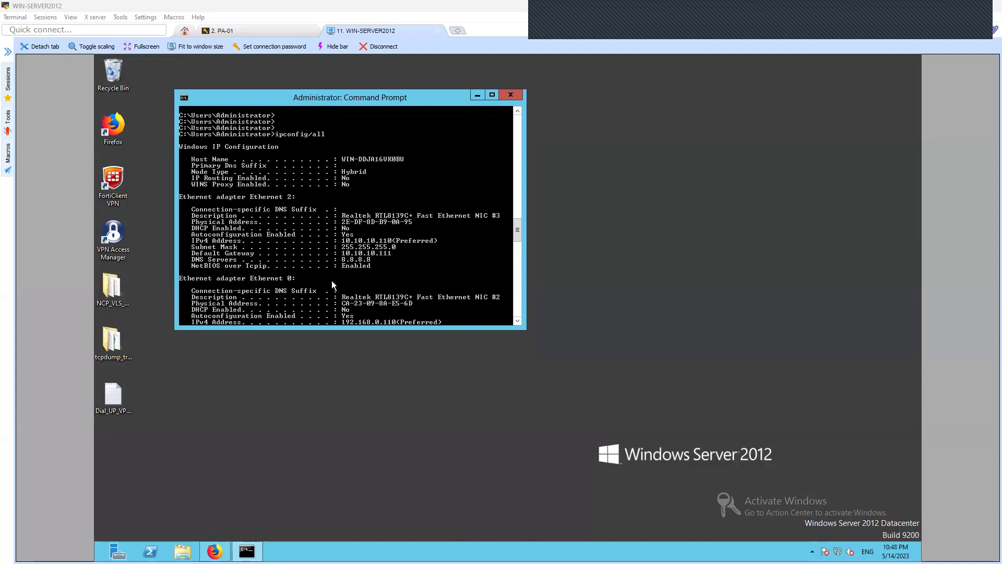
left_click(471, 477)
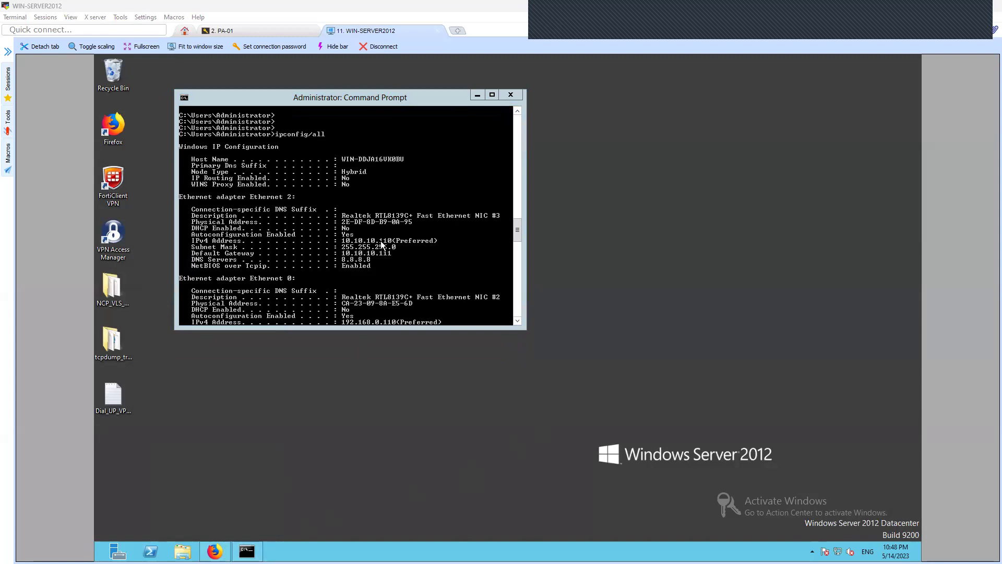
Test the client's internet access by loading YouTube and google.com in separate Firefox tabs on the Windows server
left_click(225, 548)
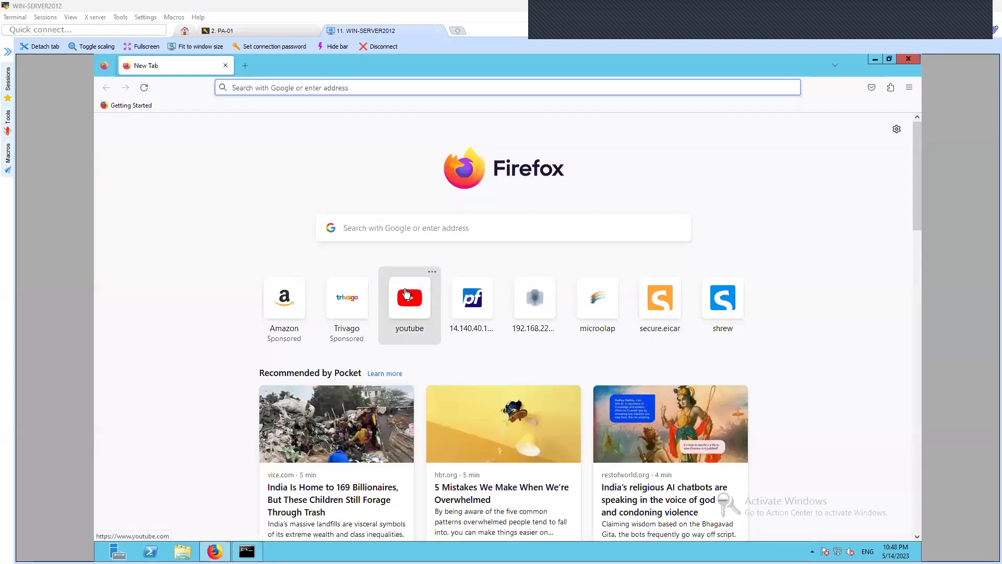
left_click(404, 291)
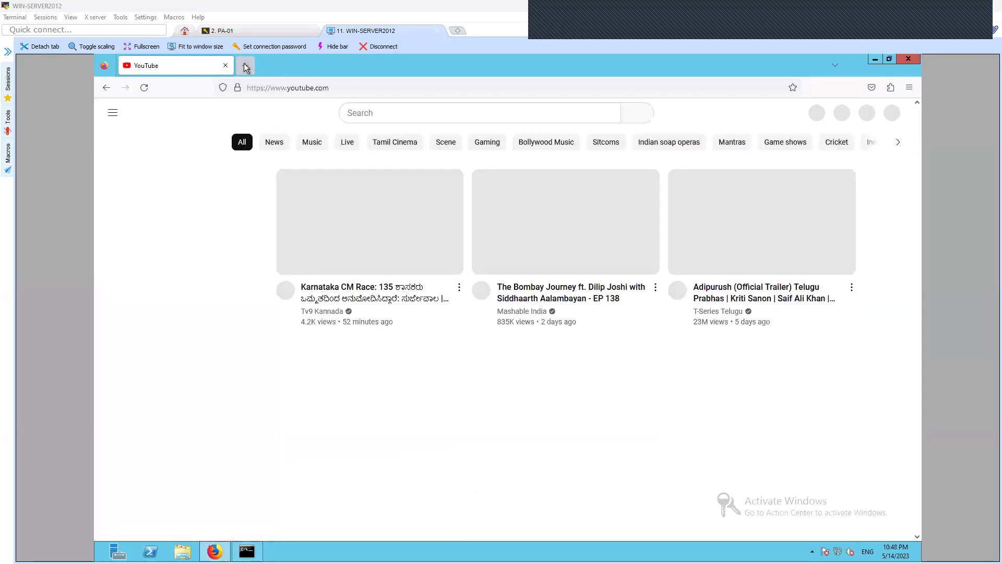
left_click(244, 64)
type("google.com")
key("Return")
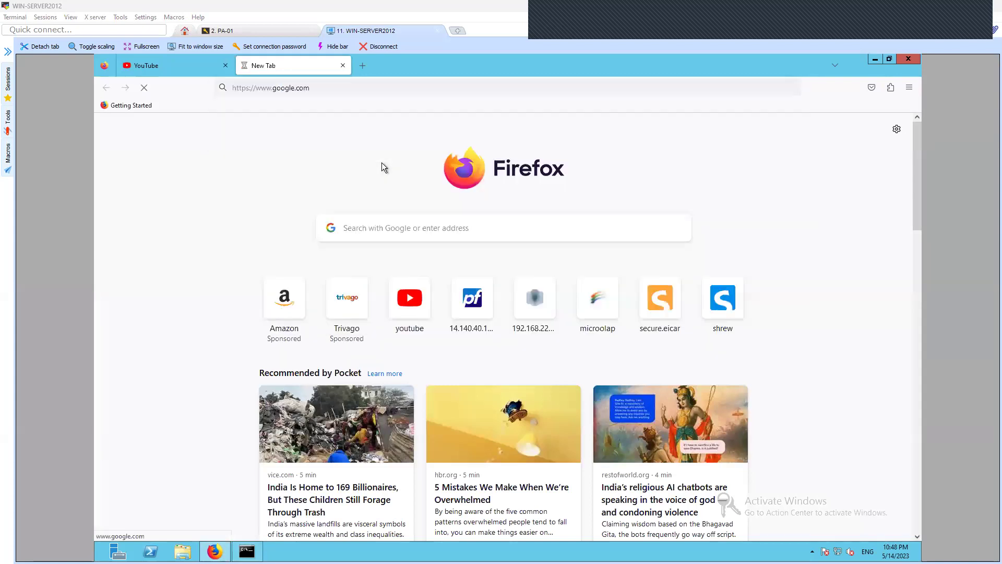
left_click(230, 71)
left_click(287, 70)
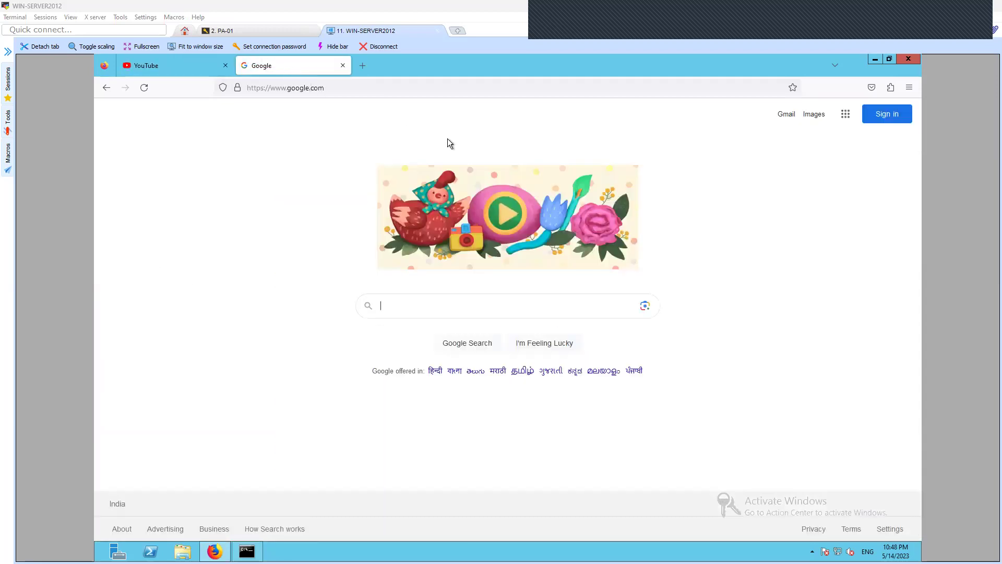
left_click(273, 34)
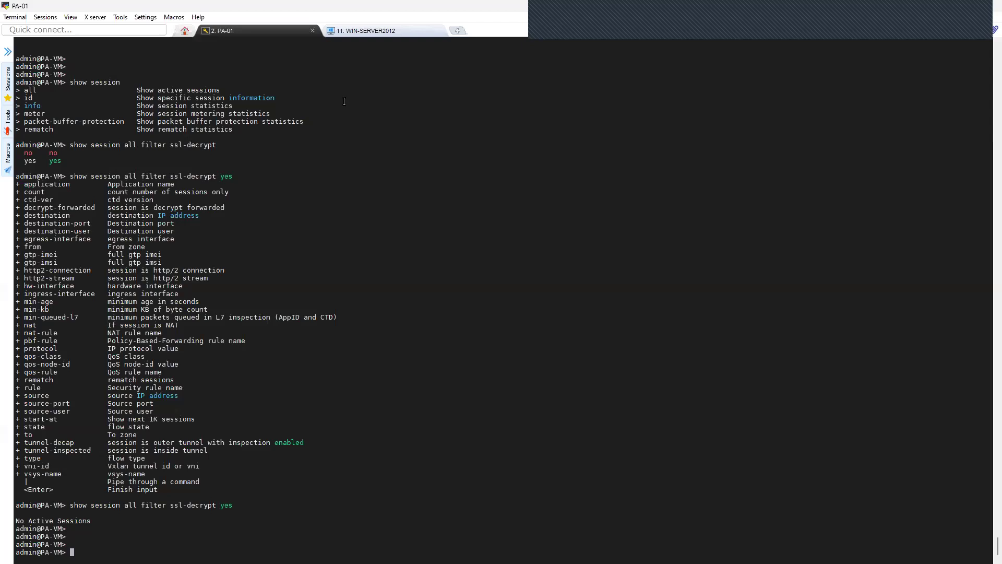
left_click(384, 33)
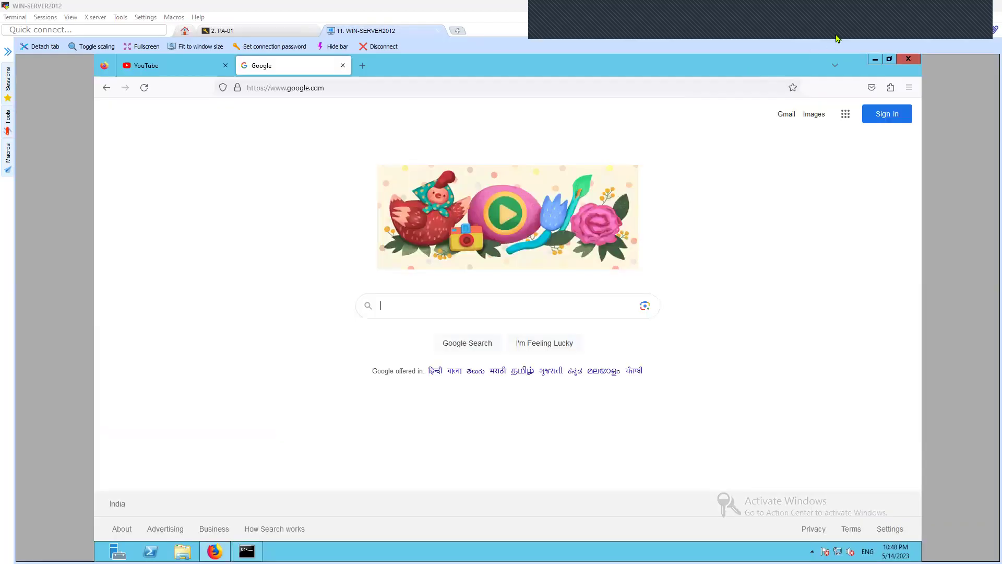
Switch back to the PA-VM web interface, reset the out_NAT rule's hit count and refresh the NAT rulebase
left_click(802, 22)
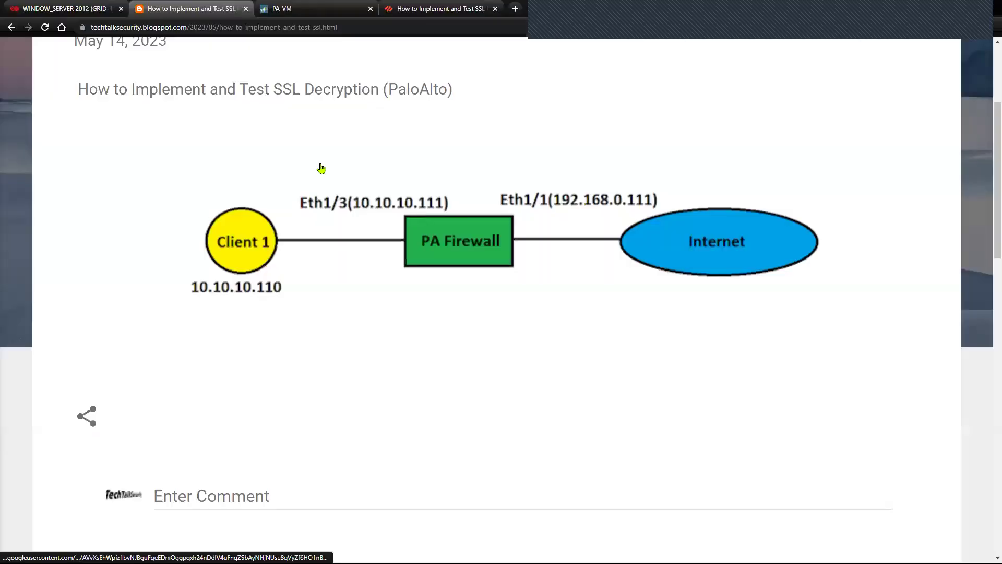
left_click(305, 10)
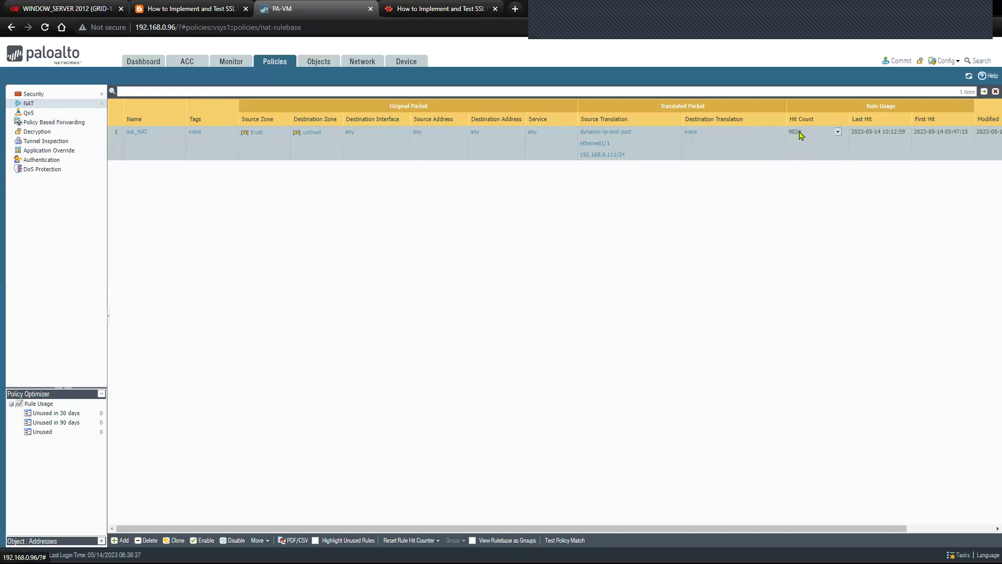
left_click(837, 133)
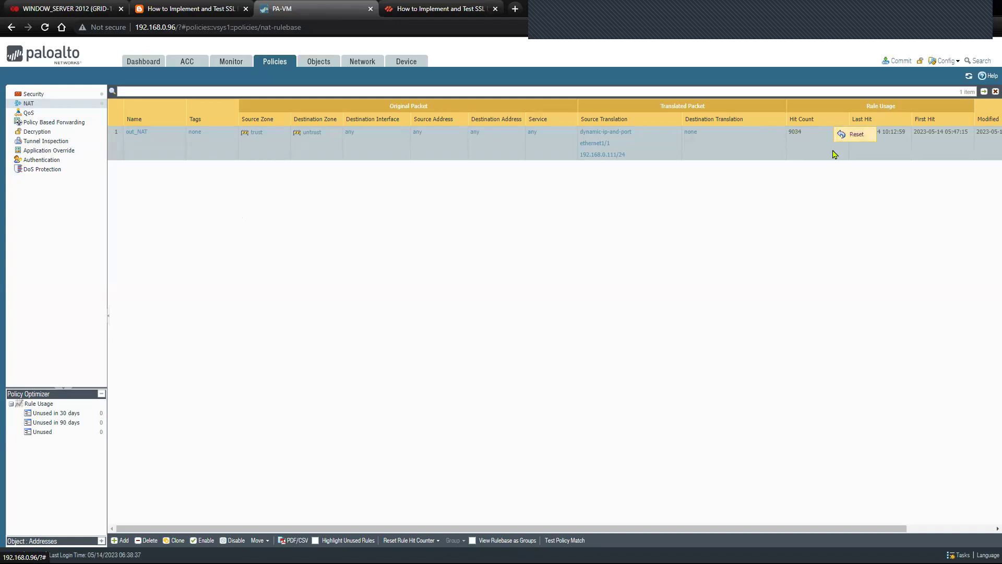
left_click(848, 134)
left_click(838, 132)
left_click(852, 138)
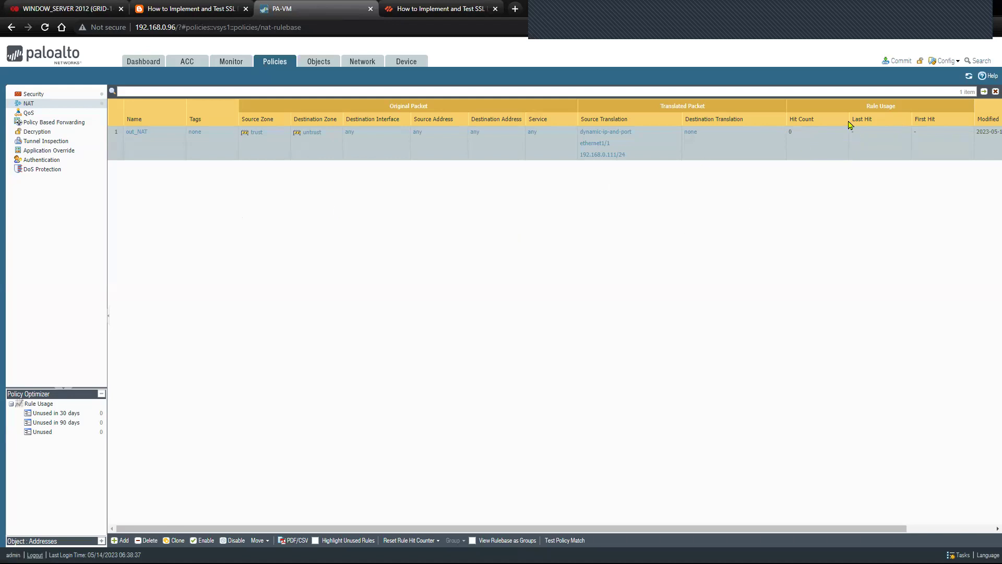
left_click(968, 76)
left_click(968, 77)
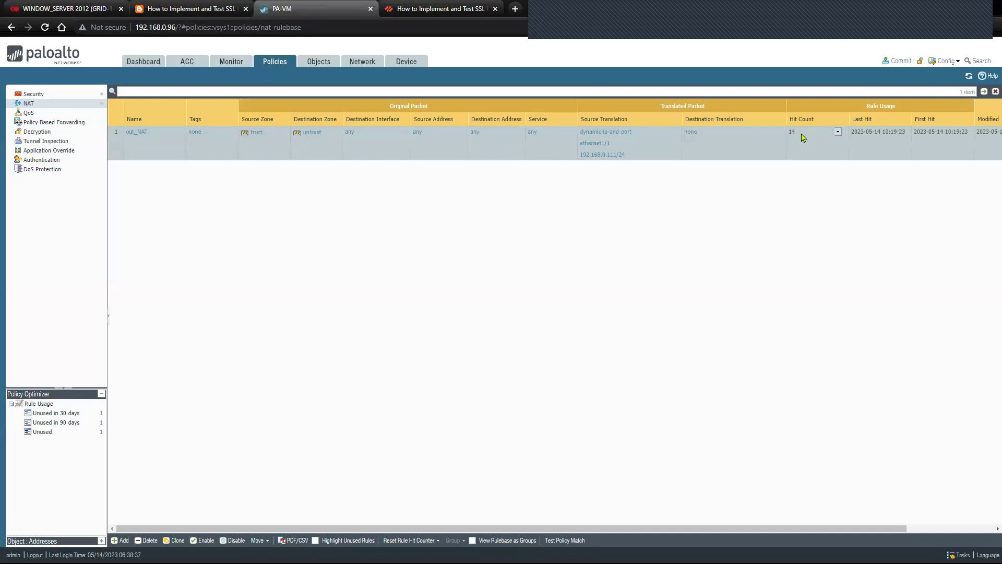
Reset the hit count of the trust_to_untrust security rule and refresh the security rulebase
left_click(76, 96)
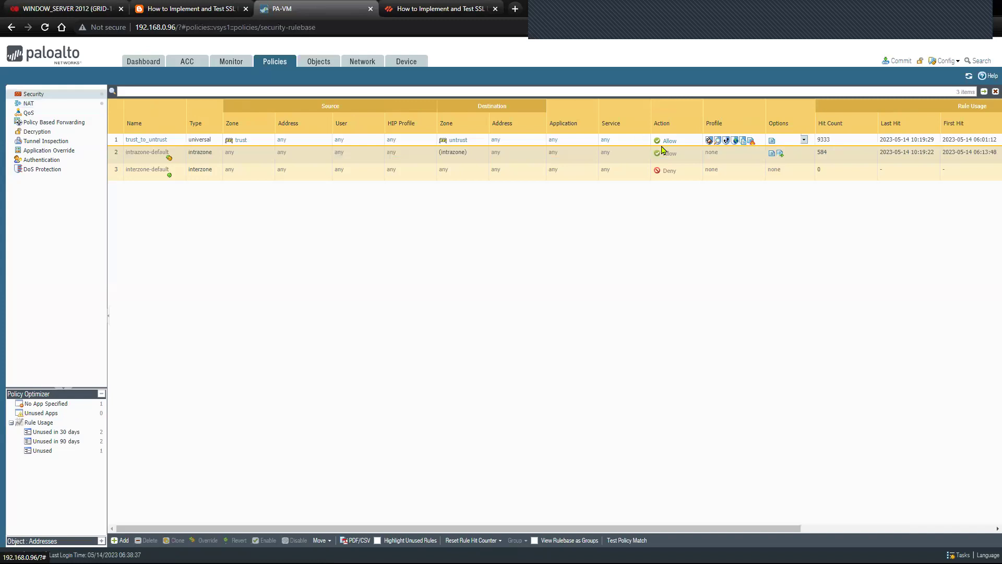
left_click(869, 141)
left_click(880, 145)
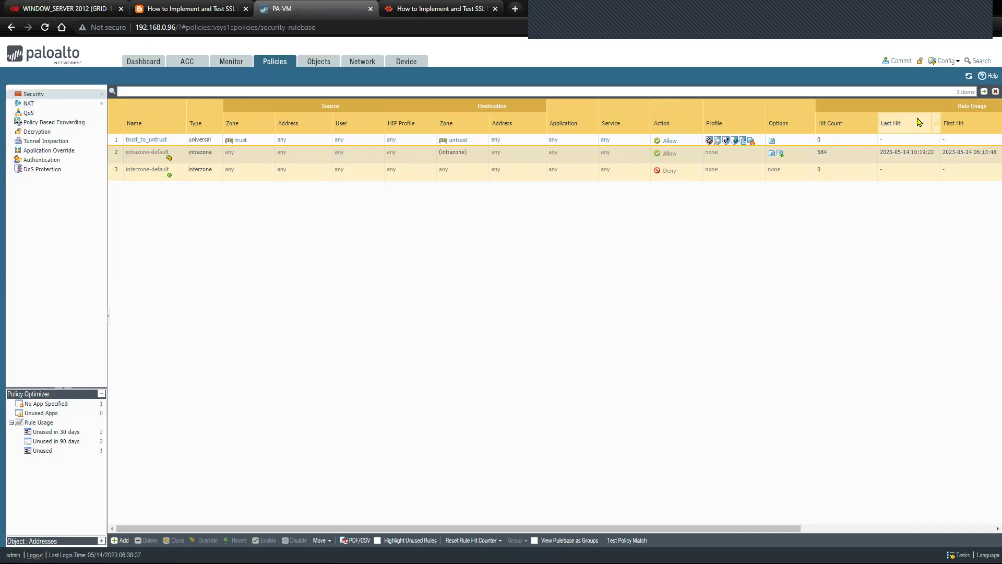
left_click(968, 77)
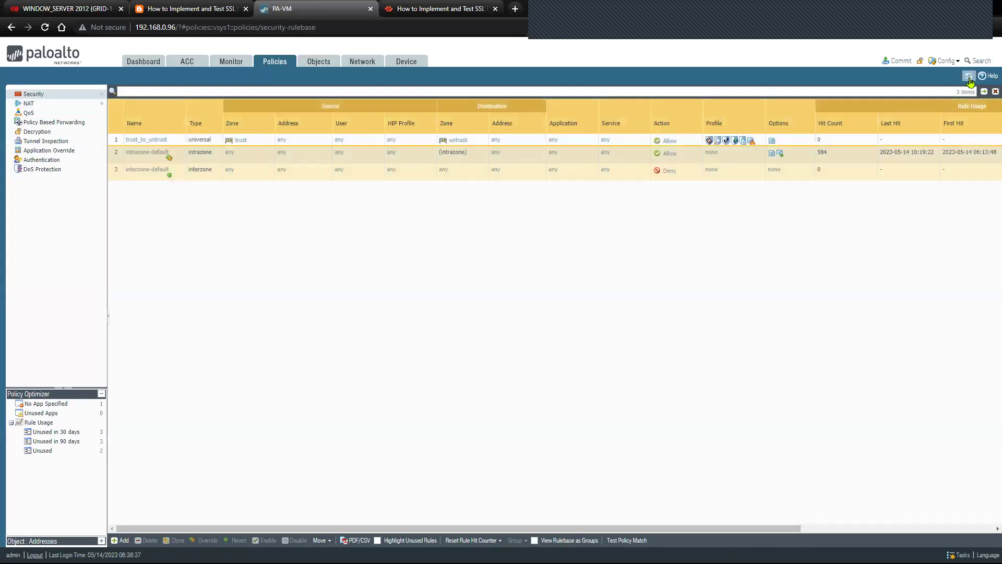
left_click(969, 77)
left_click(969, 77)
left_click(969, 78)
Start importing a local device certificate and name it SSL_Decryption
left_click(407, 62)
left_click(74, 201)
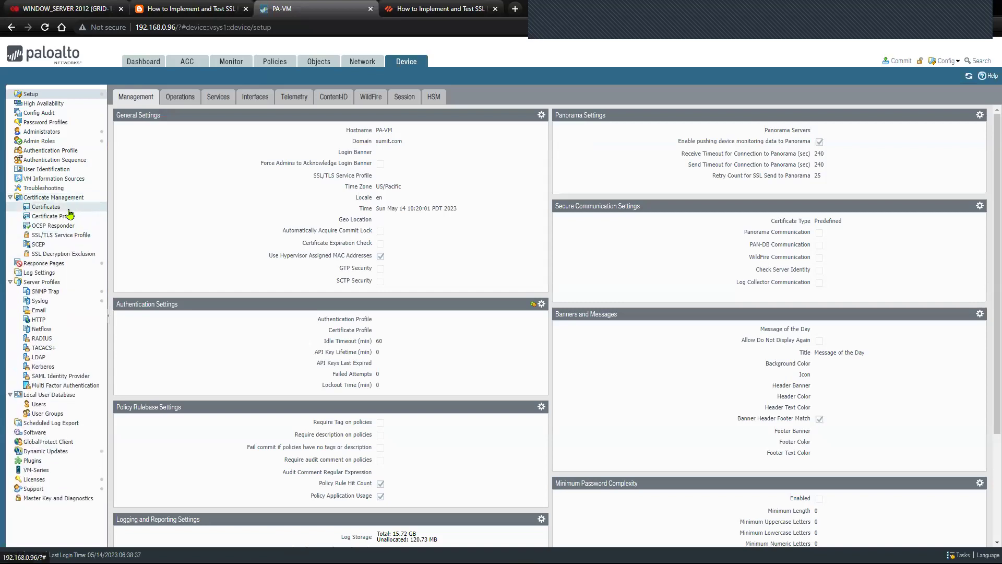
left_click(69, 208)
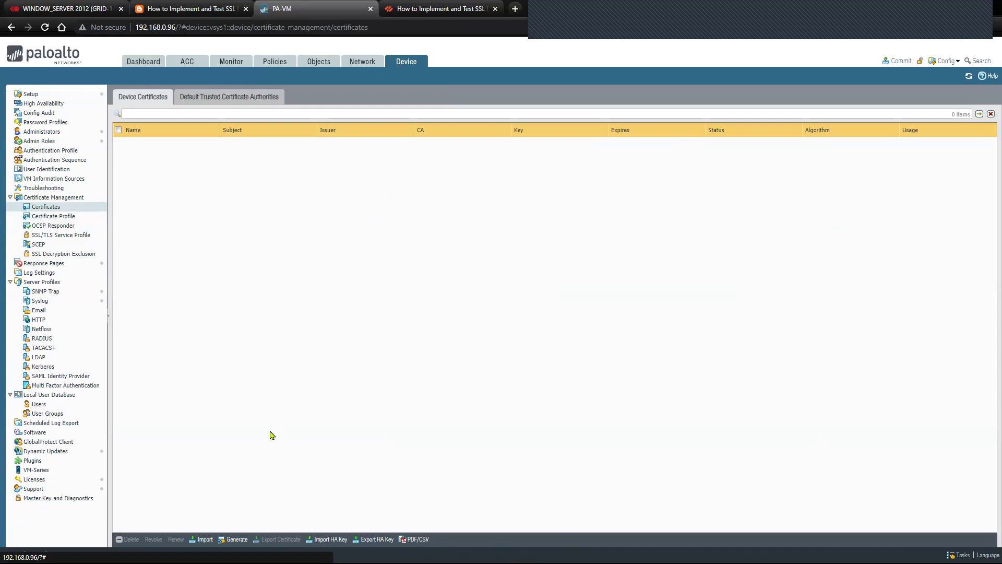
left_click(201, 540)
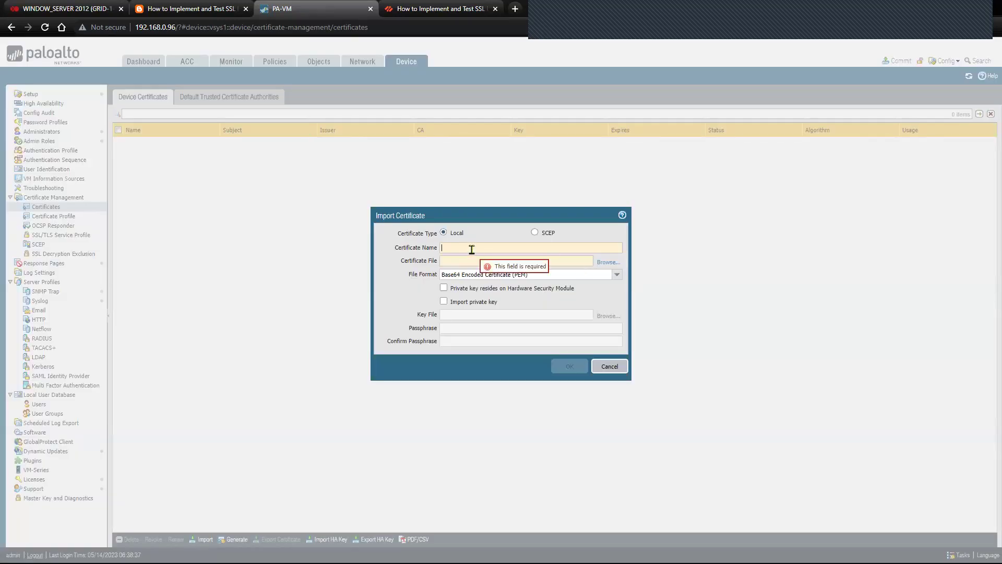
type("SSL ")
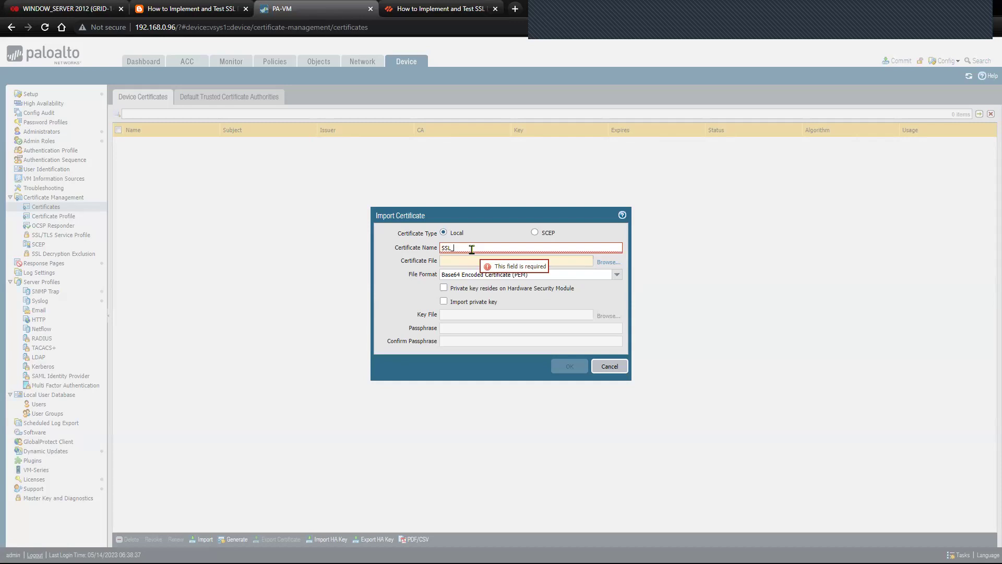
type("Decry")
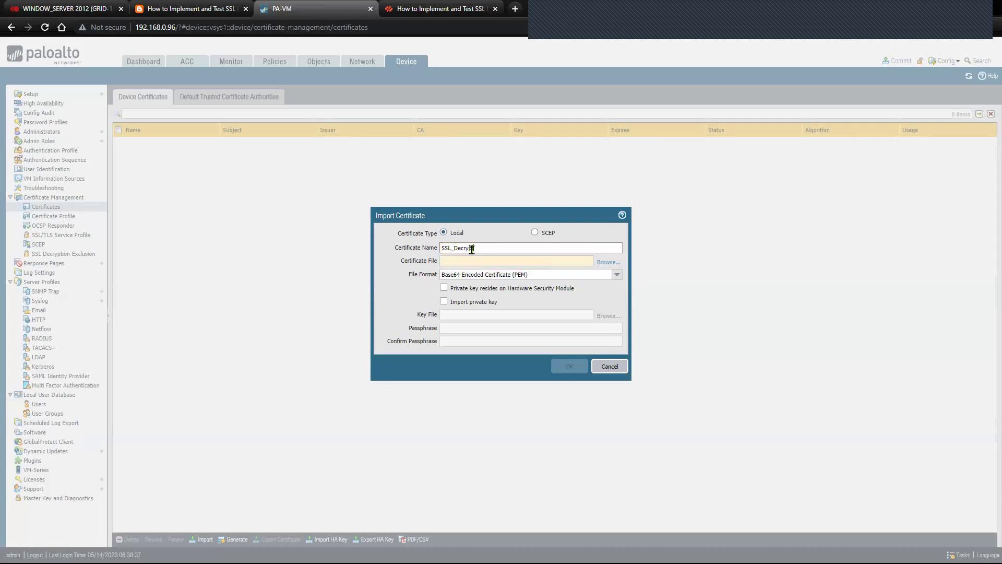
type("ptio")
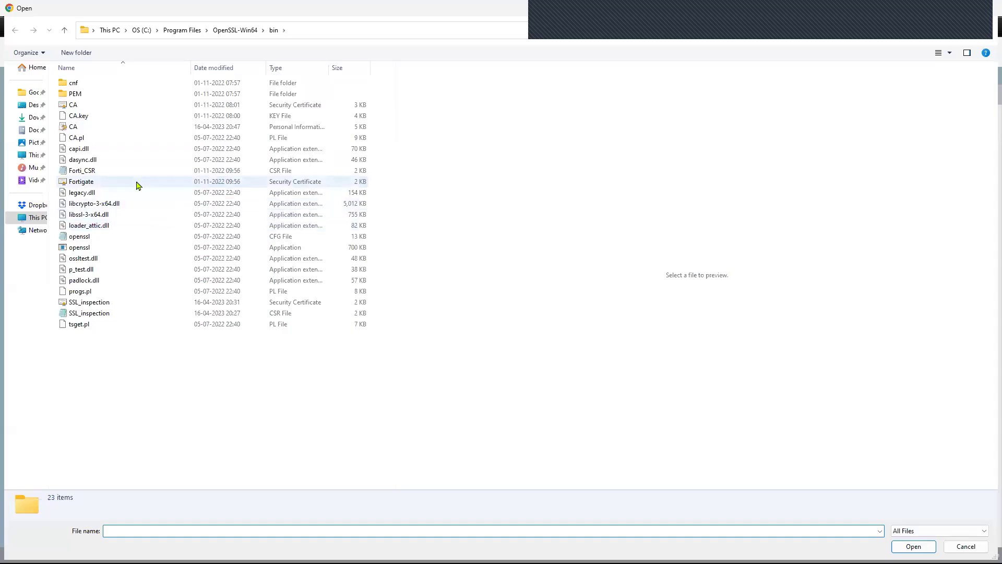
Choose CA.p12 from the OpenSSL-Win64 bin folder as the certificate file and try to import it in Base64 Encoded Certificate (PEM) format
left_click(142, 129)
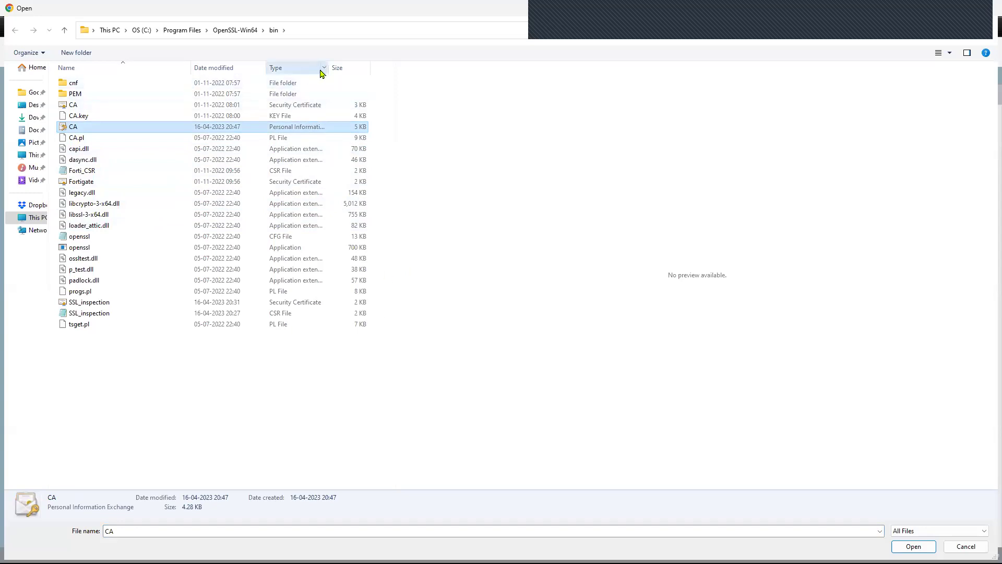
left_click_drag(329, 67, 373, 68)
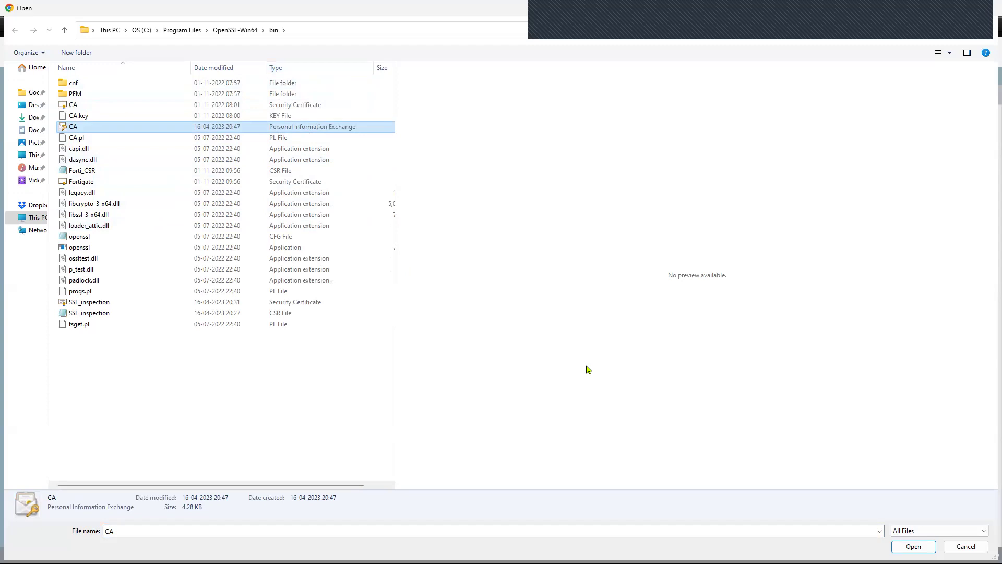
left_click(913, 546)
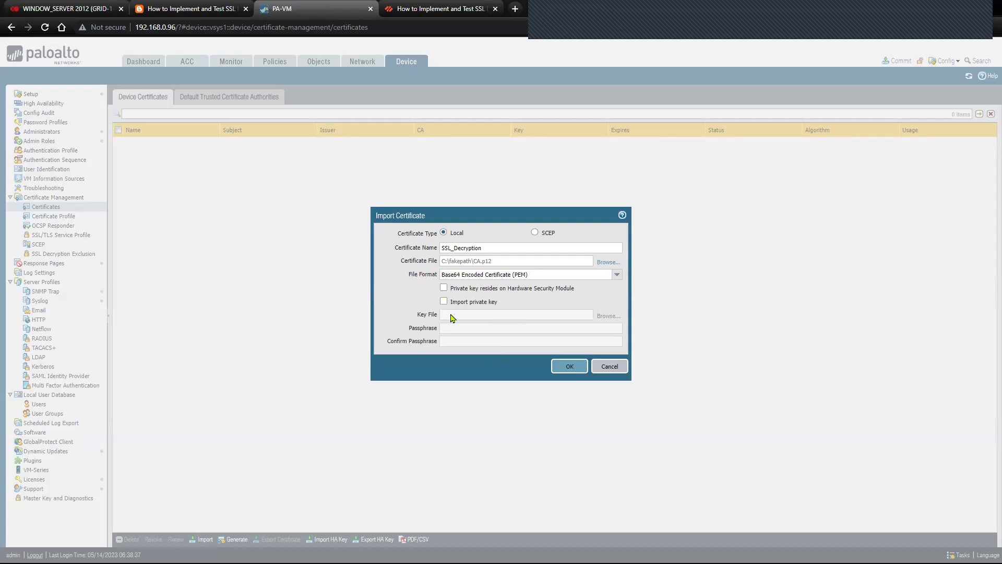
left_click(569, 367)
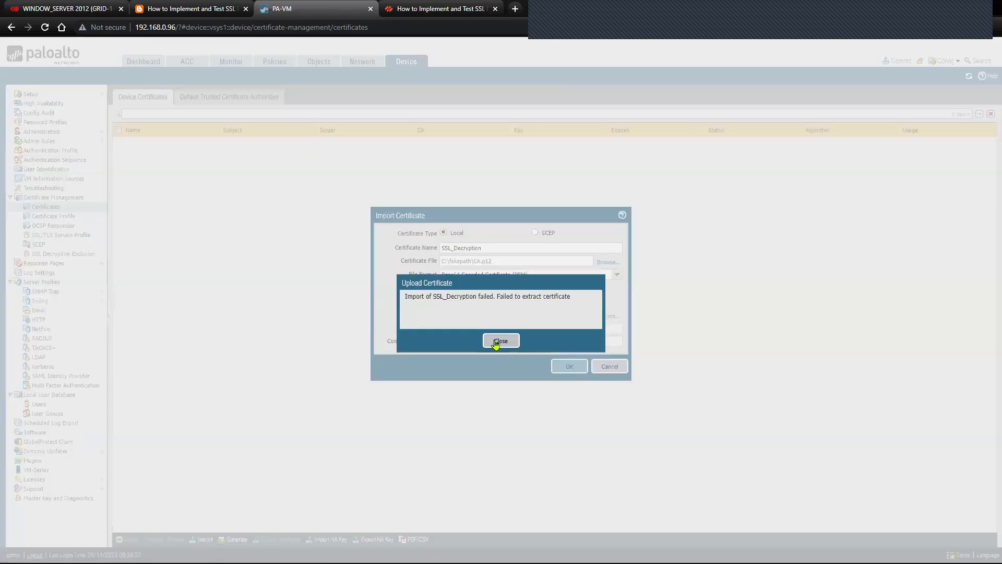
left_click(500, 341)
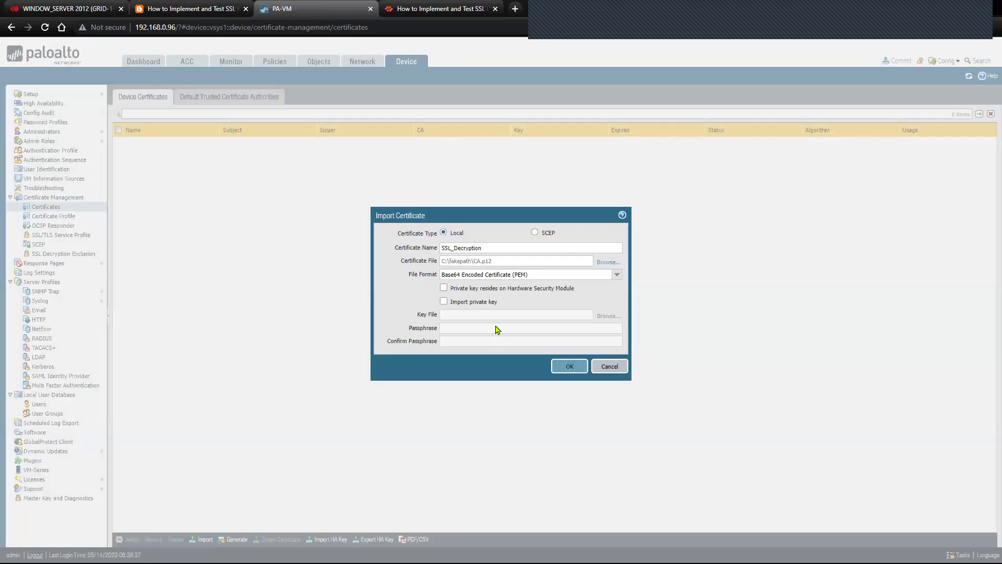
Set the certificate's file format to Encrypted Private Key and Certificate (PKCS12), then enter and confirm its passphrase
left_click(444, 302)
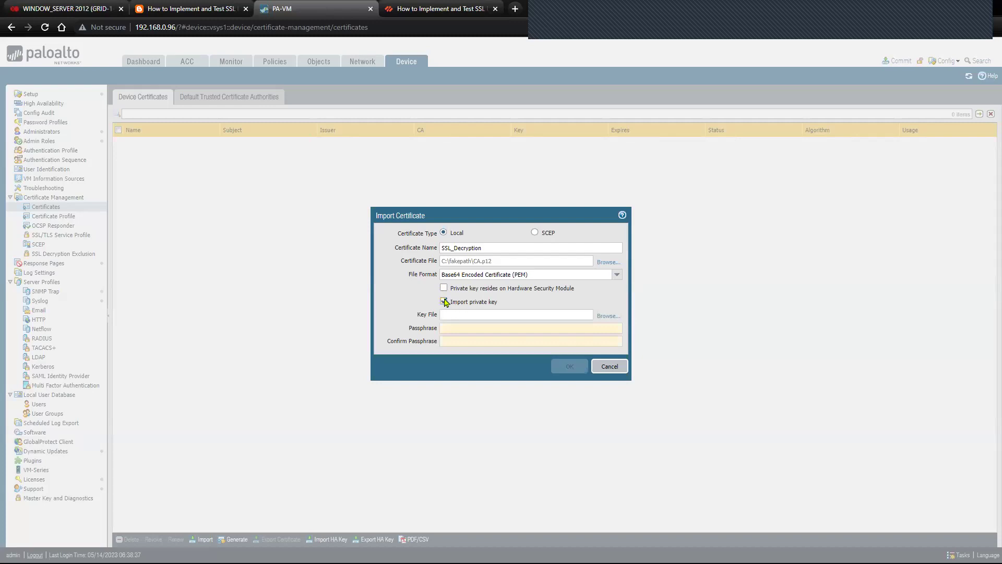
left_click(444, 302)
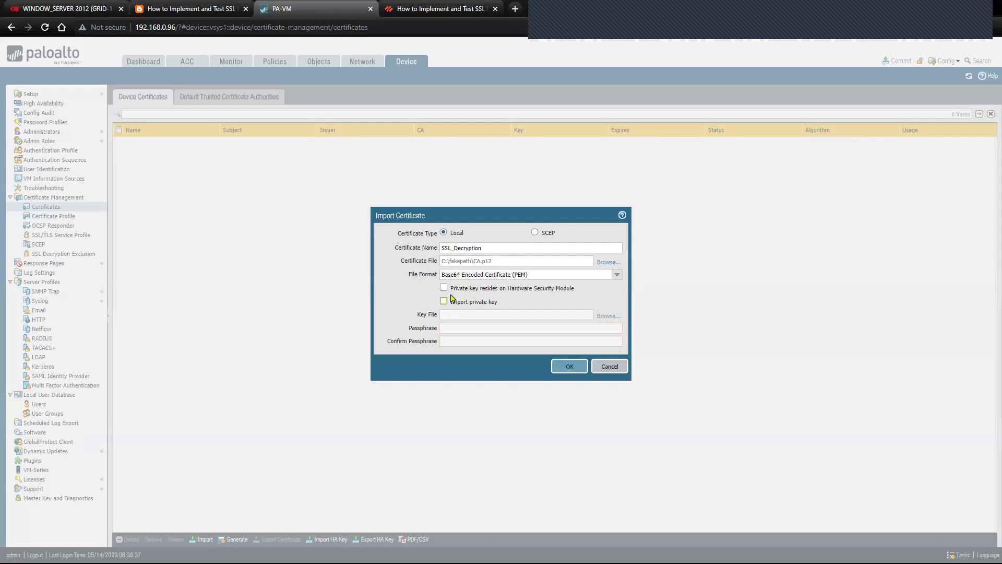
left_click(618, 274)
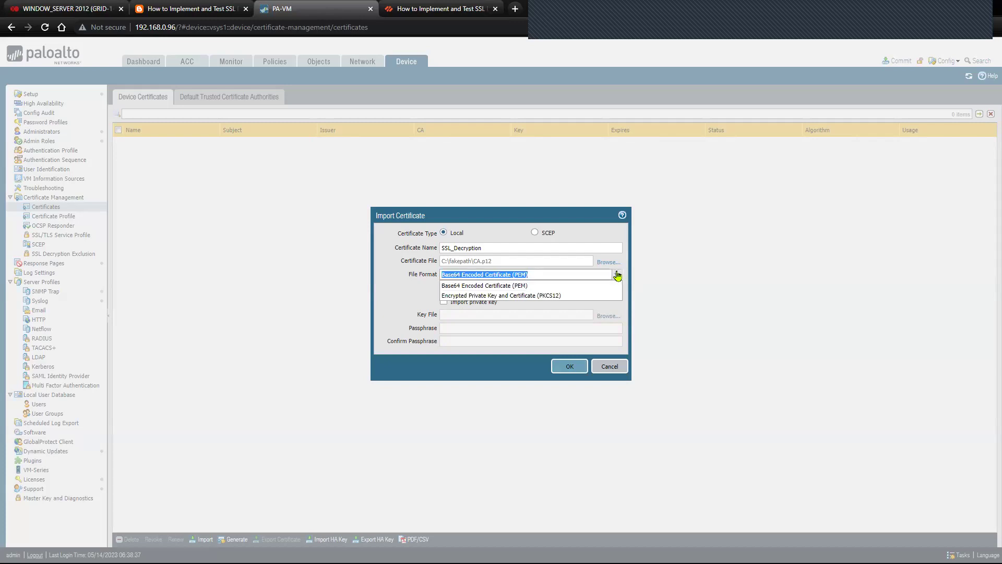
left_click(465, 296)
left_click(526, 288)
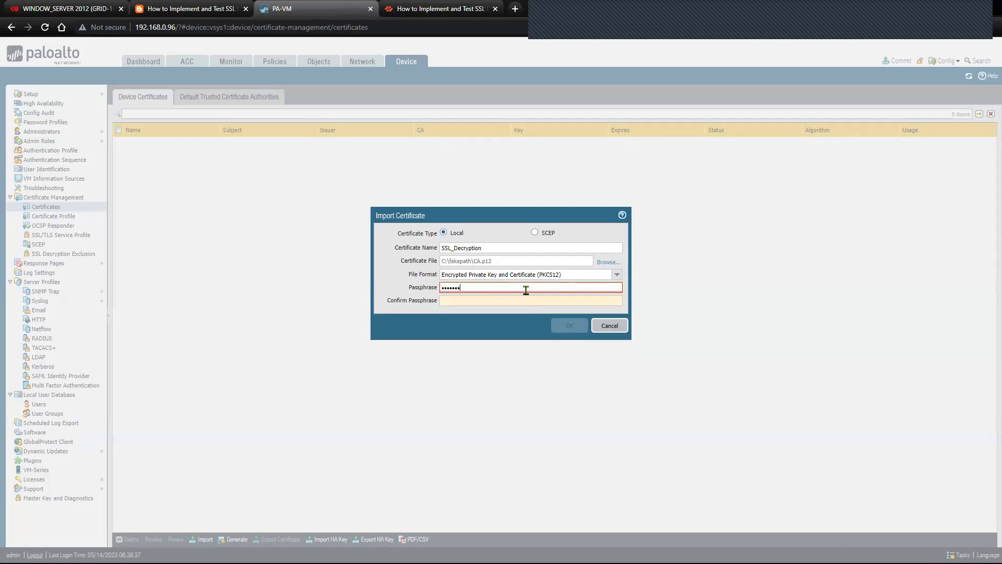
type("••")
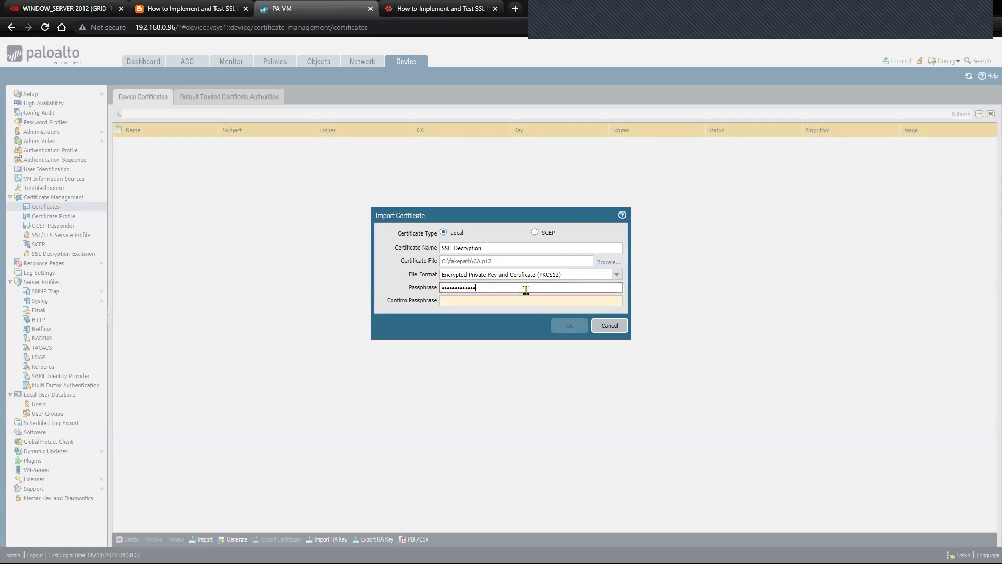
left_click(523, 296)
type("••••")
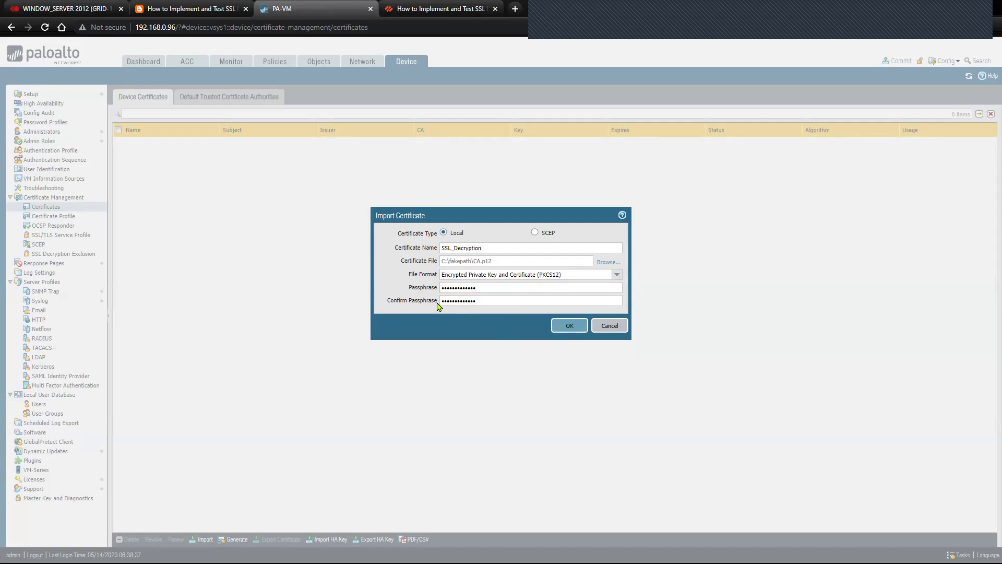
Import the certificate and mark SSL_Decryption as Forward Trust Certificate, Forward Untrust Certificate and Trusted Root CA
left_click(568, 326)
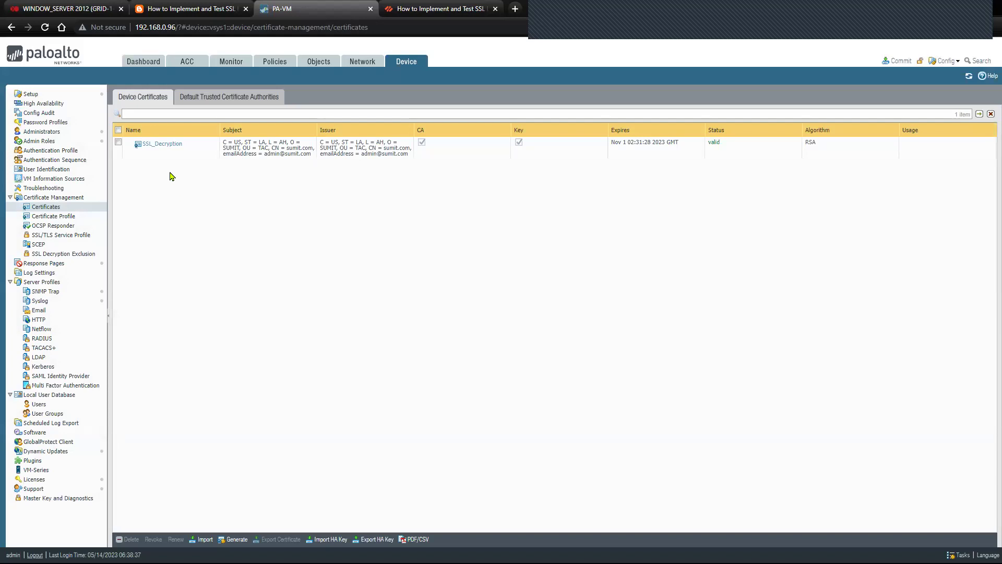
left_click(166, 145)
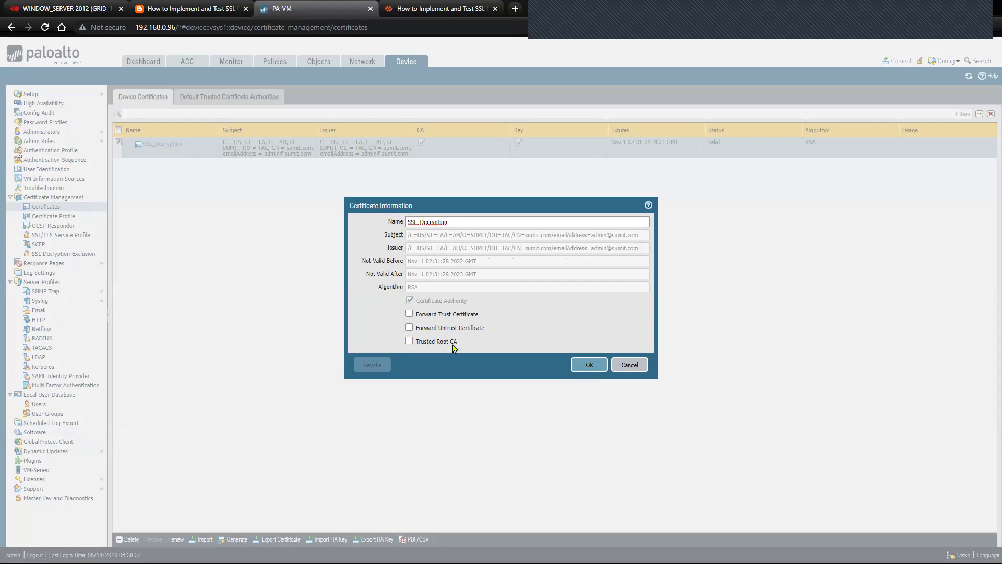
left_click_drag(455, 347, 413, 346)
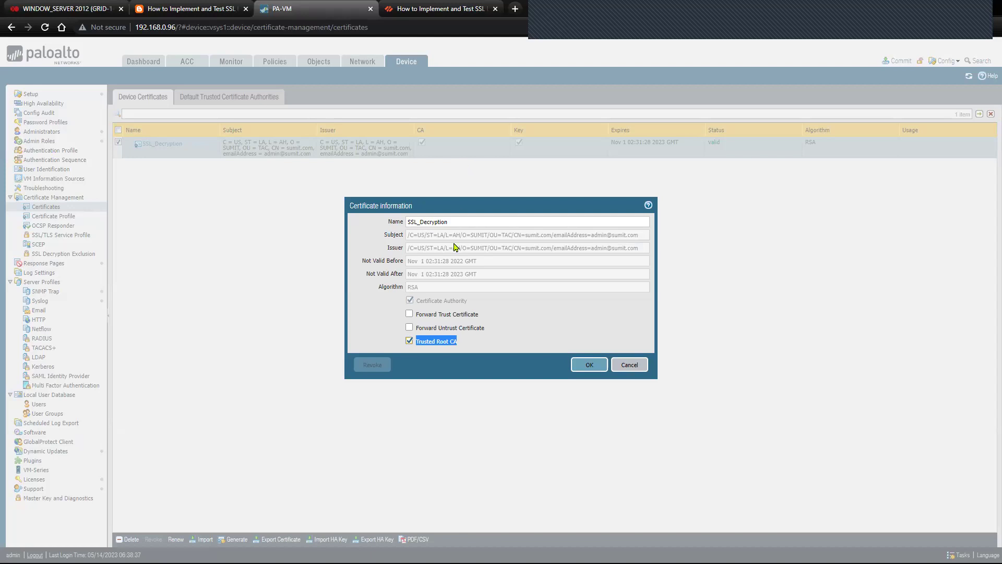
left_click(409, 315)
left_click(443, 332)
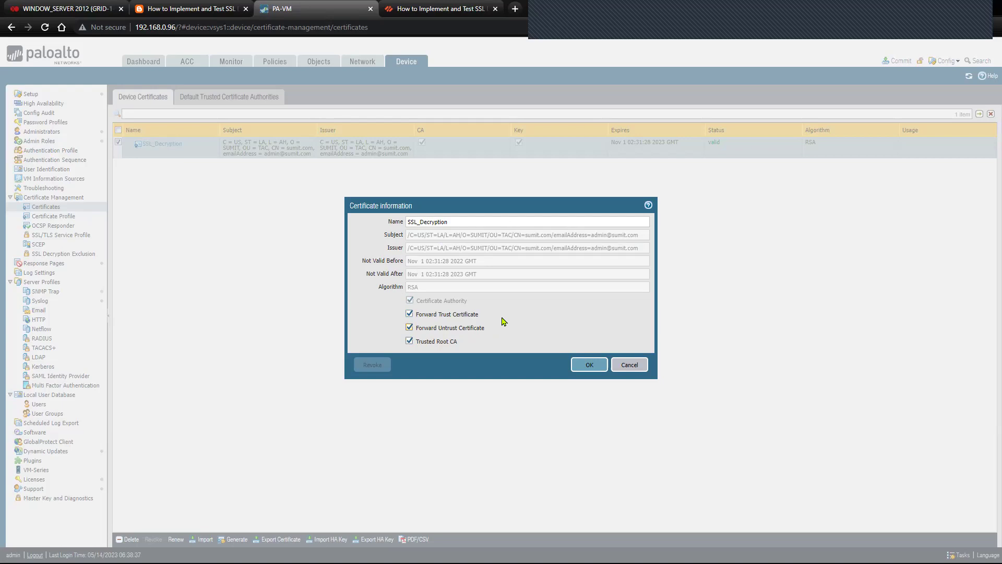
left_click(586, 366)
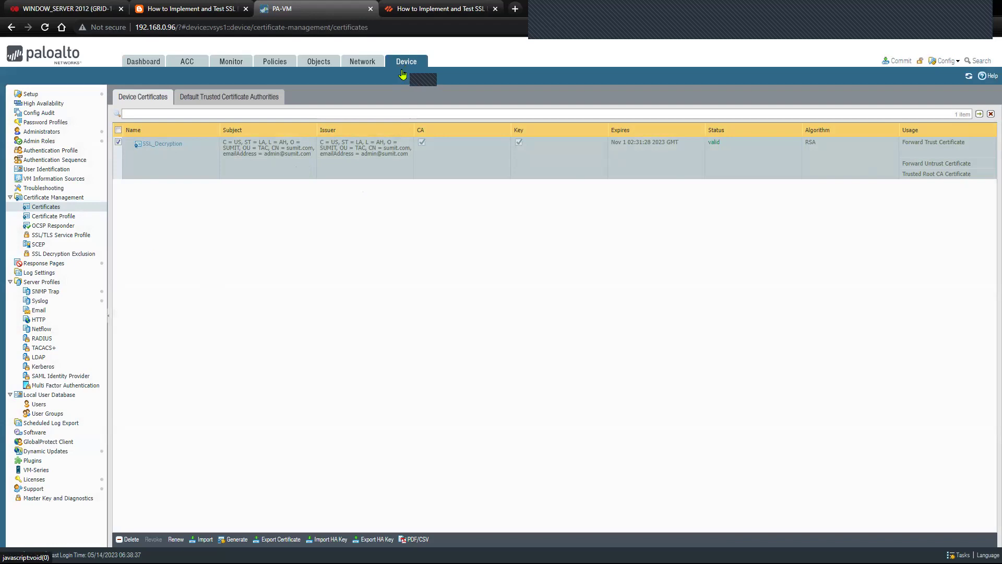
Start a new decryption profile and name it SSL_Decryption
left_click(319, 63)
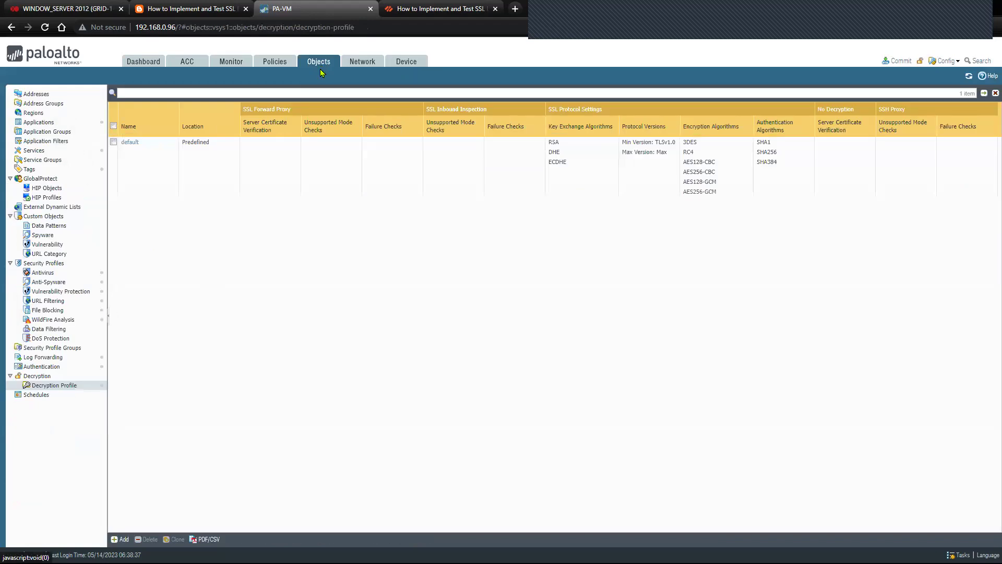
left_click(56, 388)
left_click(120, 540)
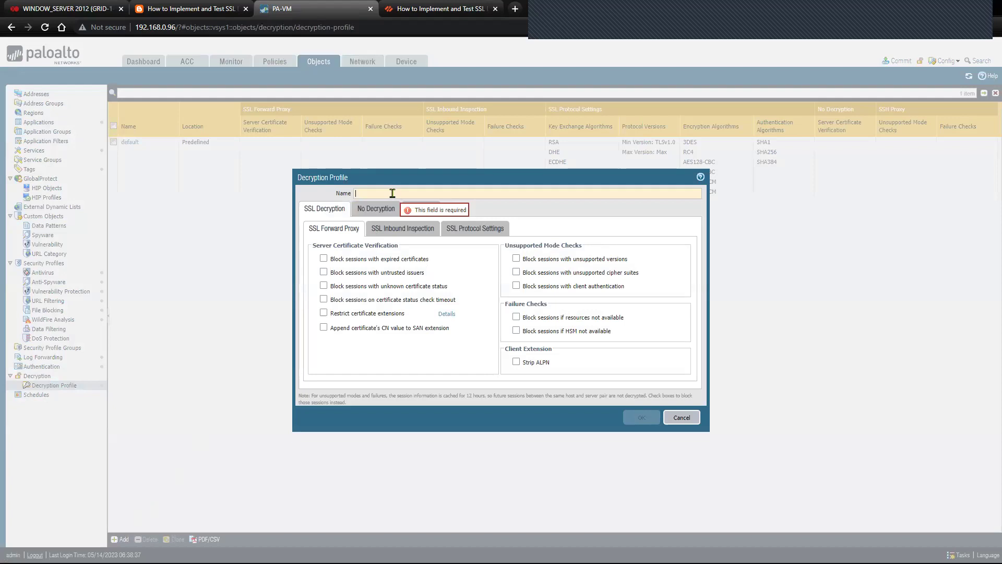
type("SSL_Decryption")
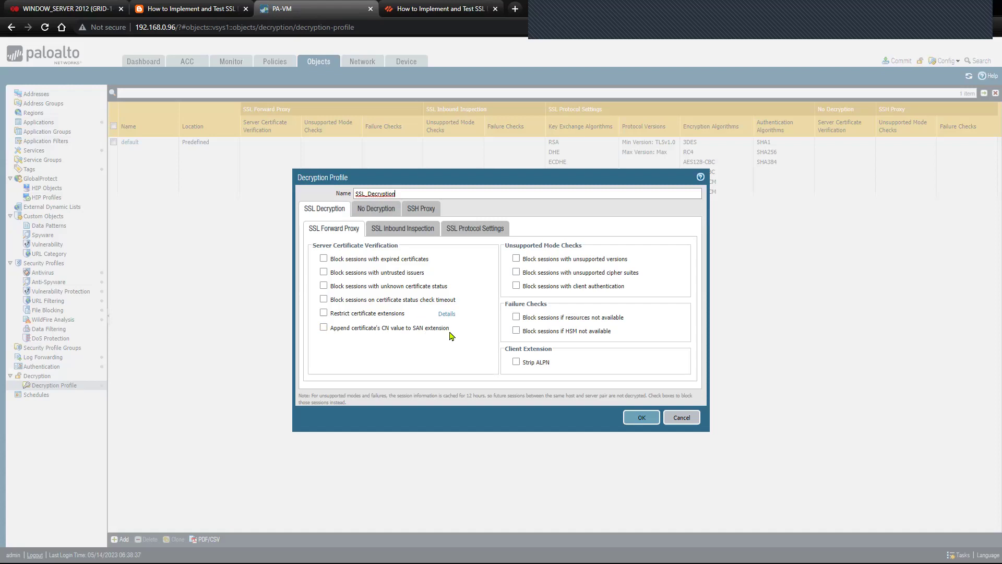
Examine the decryption profile's forward proxy, no decryption, SSH proxy, inbound inspection and SSL protocol options, including the available protocol versions
left_click_drag(452, 333, 332, 336)
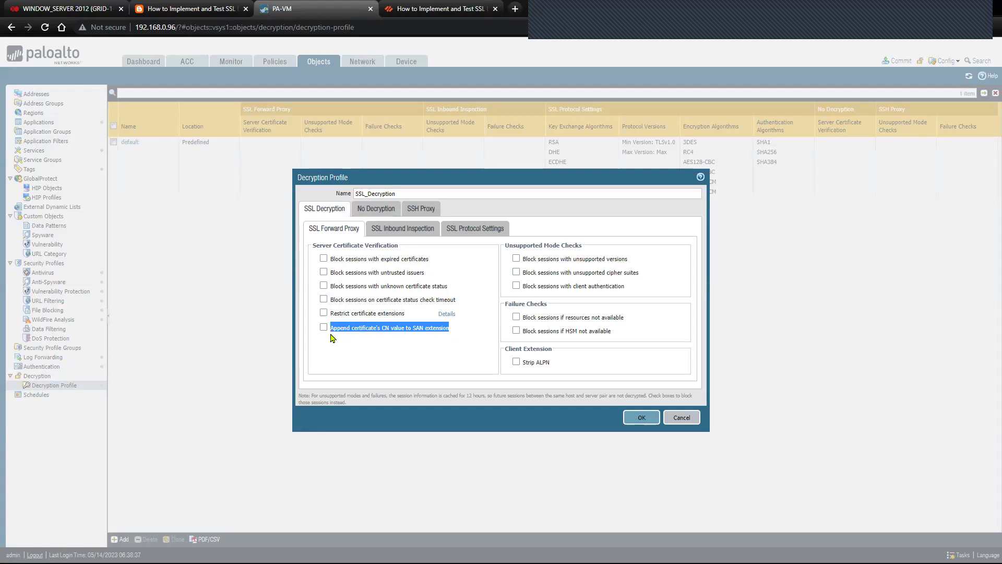
left_click(413, 355)
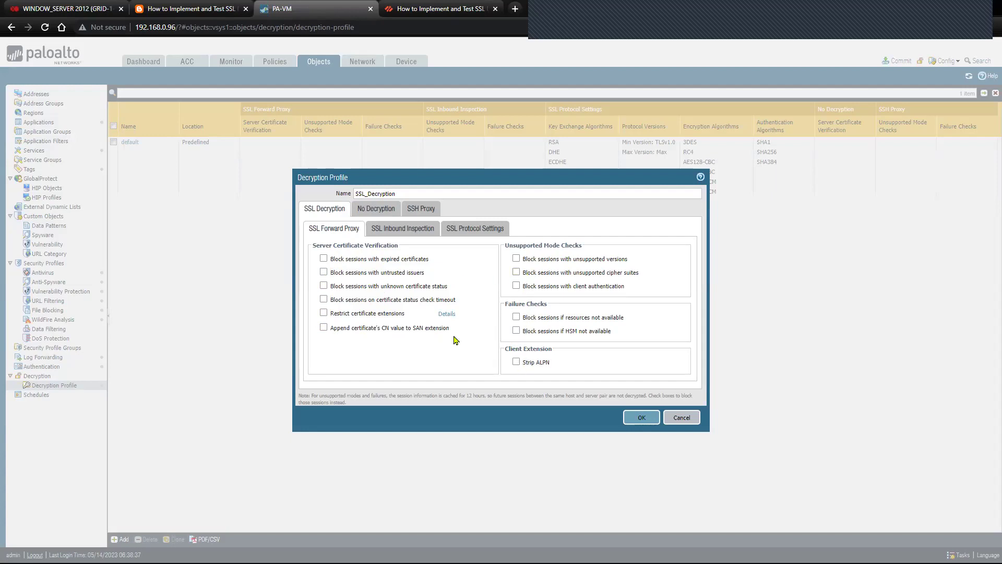
left_click(378, 213)
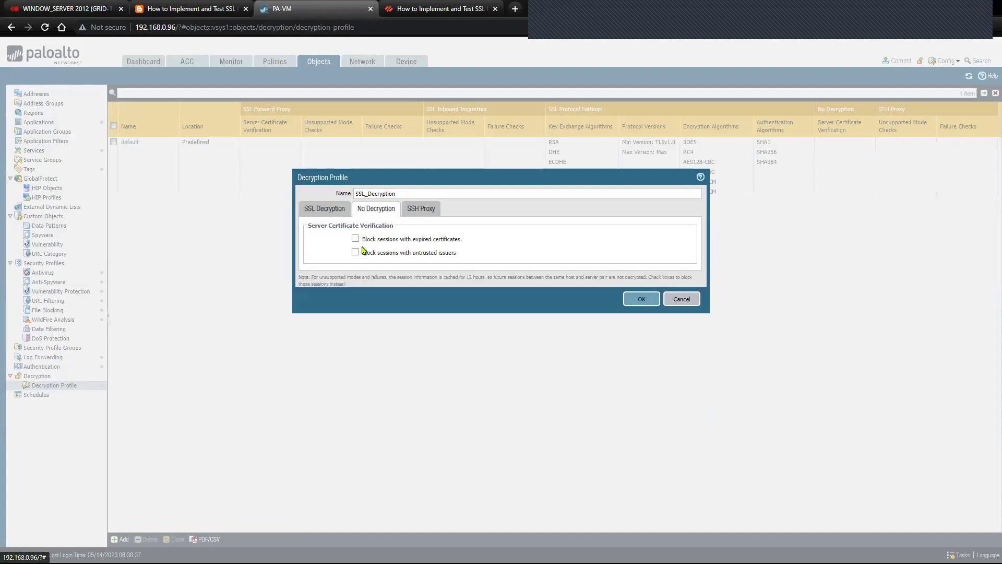
left_click(425, 210)
left_click(388, 210)
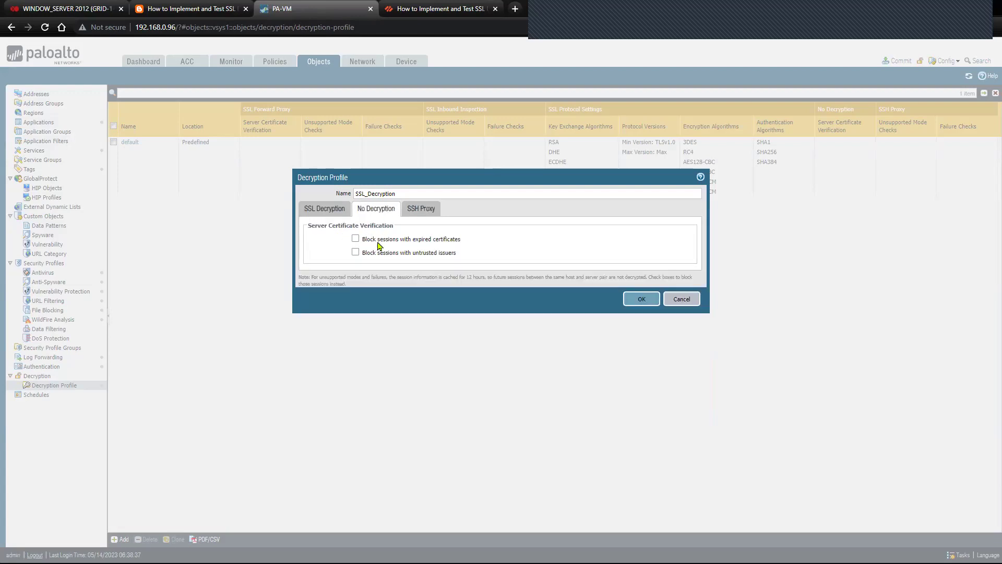
left_click(424, 211)
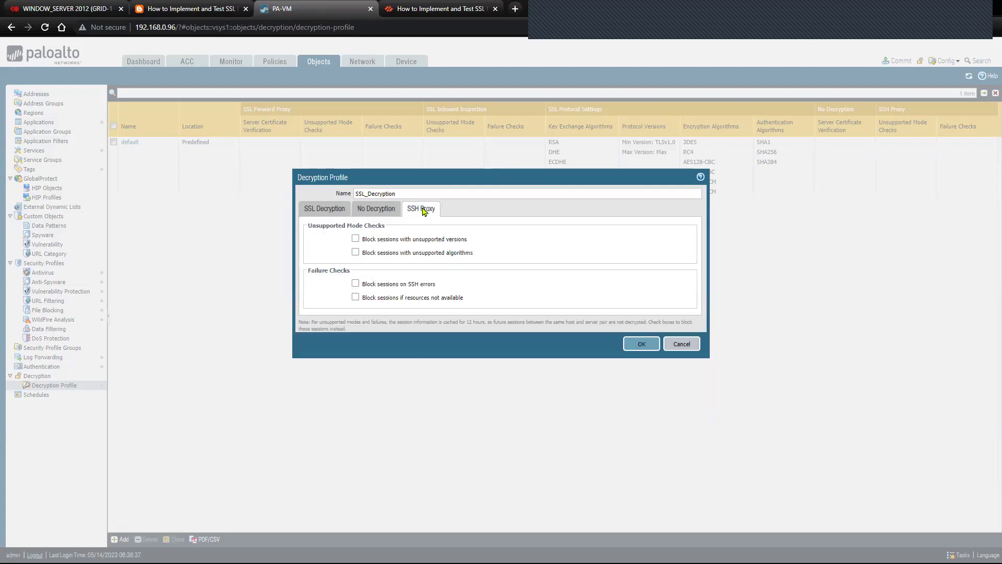
left_click(327, 211)
left_click(409, 237)
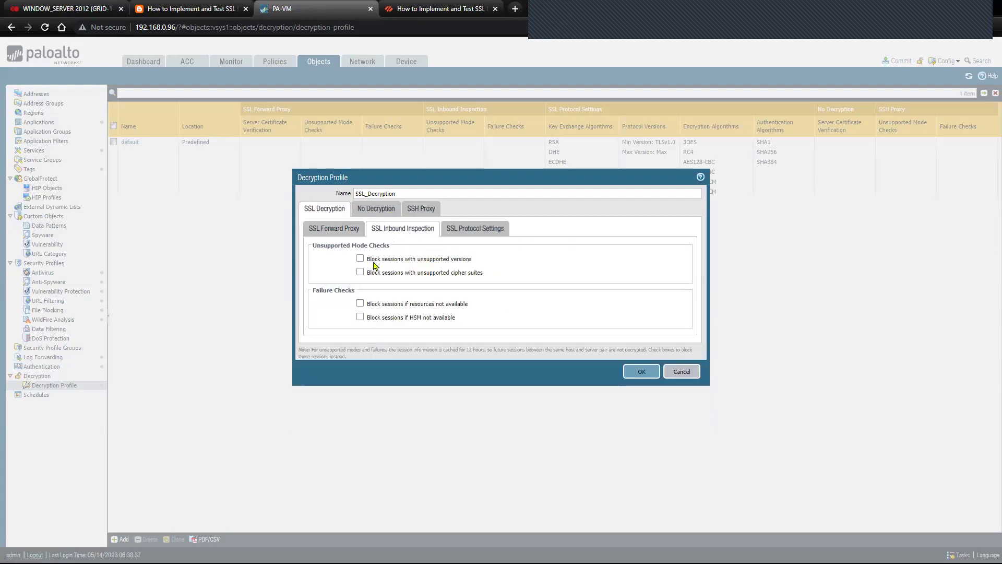
left_click_drag(368, 260, 473, 264)
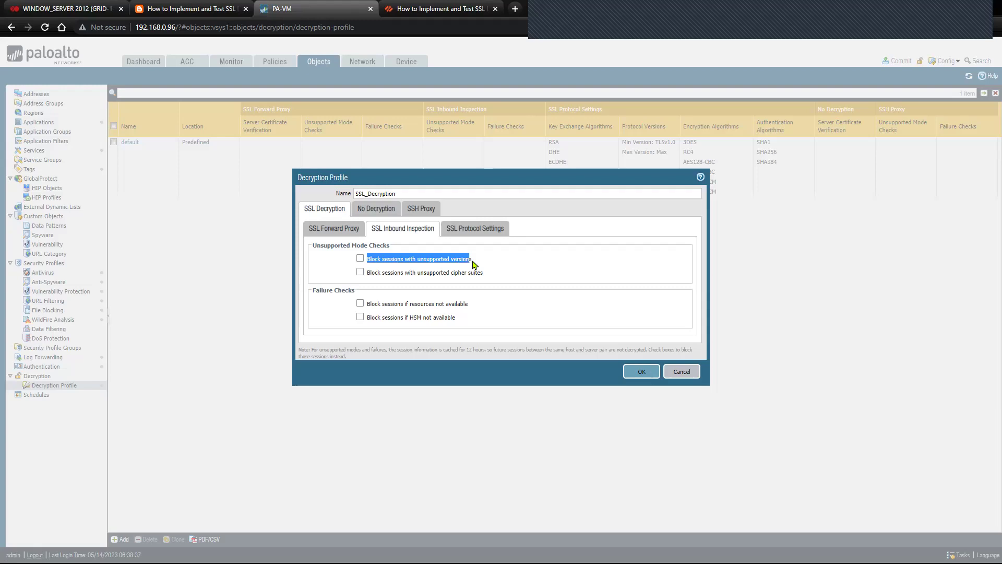
left_click(476, 229)
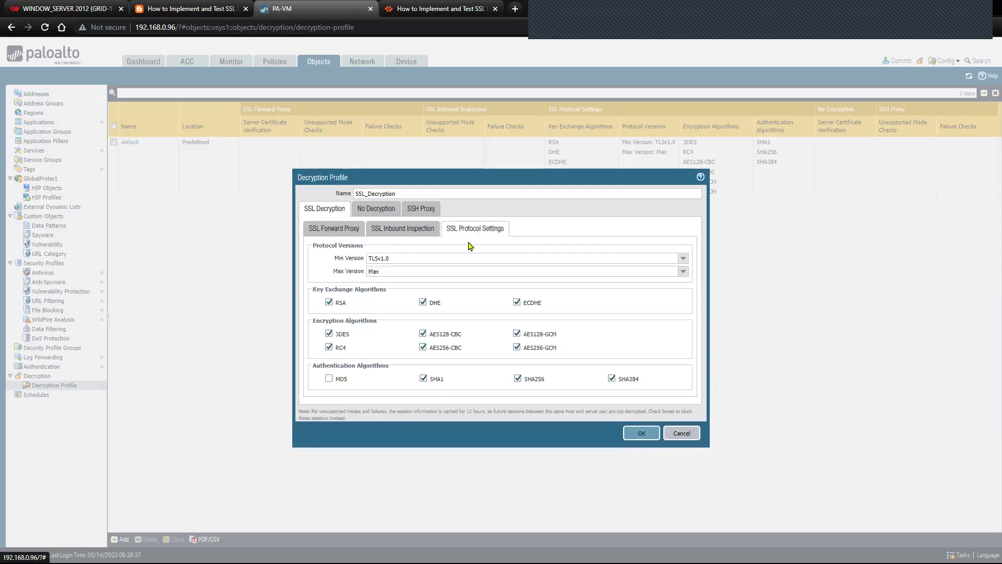
left_click(682, 258)
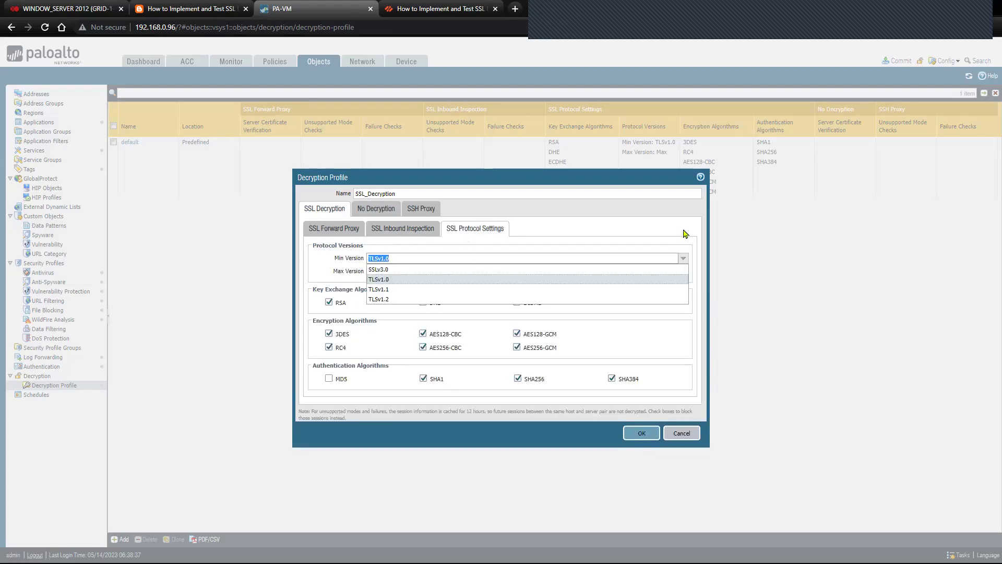
left_click(685, 233)
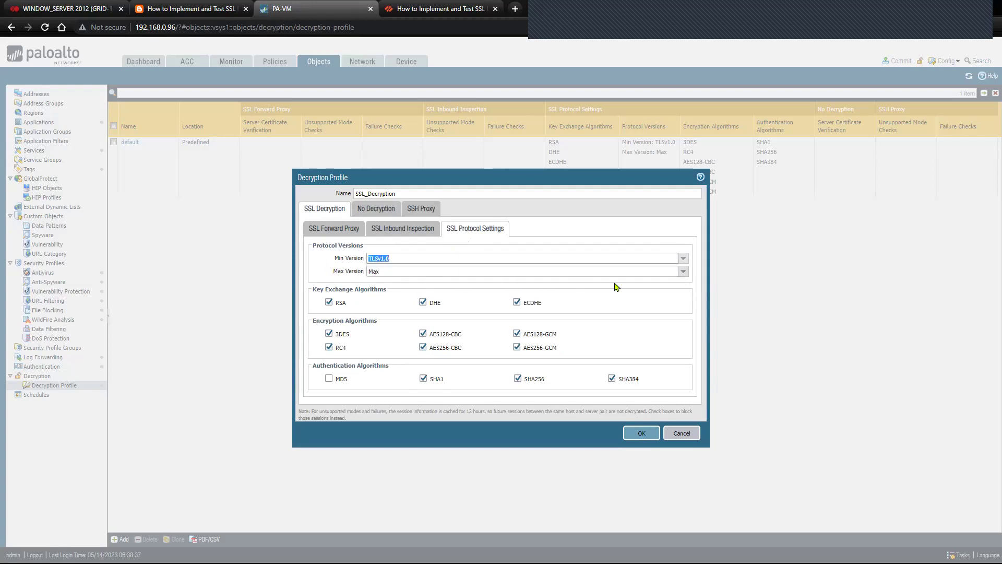
left_click(682, 274)
left_click(328, 267)
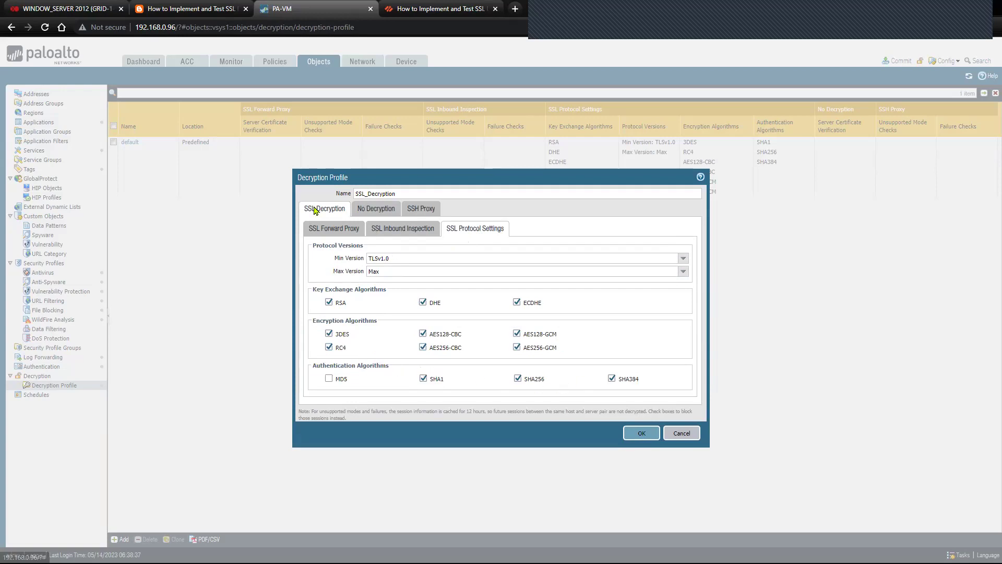
Return to the SSL Forward Proxy settings and save the decryption profile without blocking any sessions
left_click(334, 231)
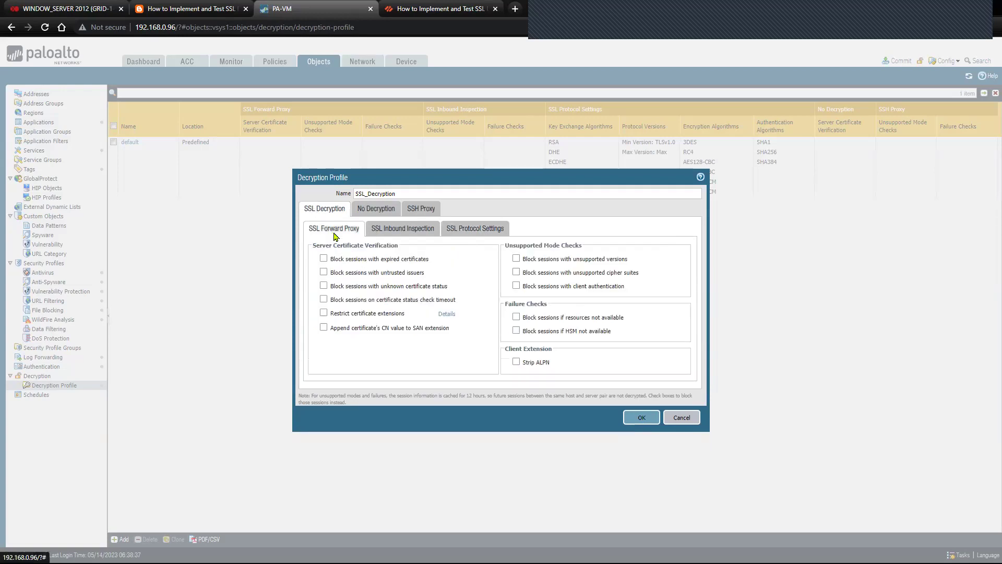
left_click(640, 417)
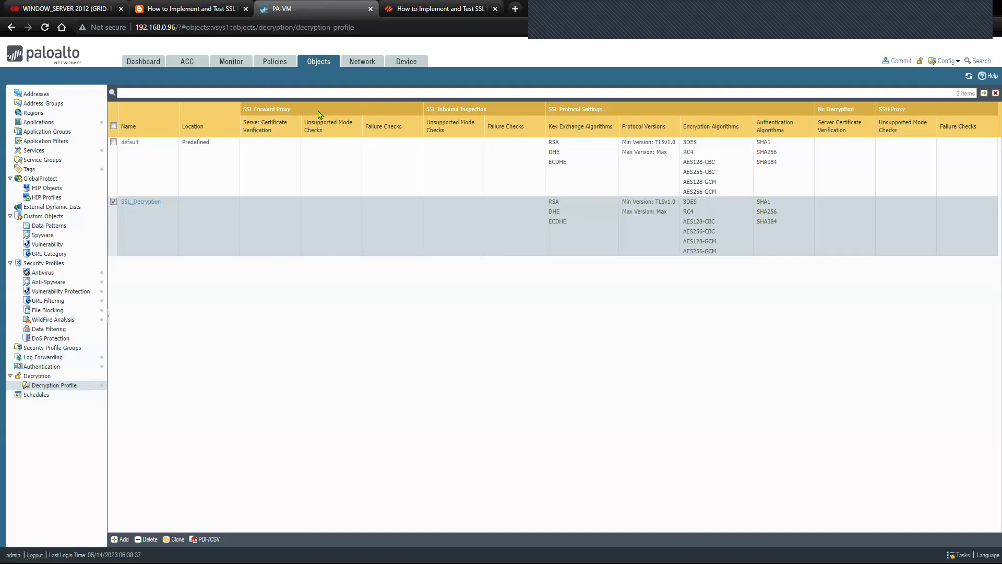
Start a new decryption policy rule and name it SSL_Decryption
left_click(281, 66)
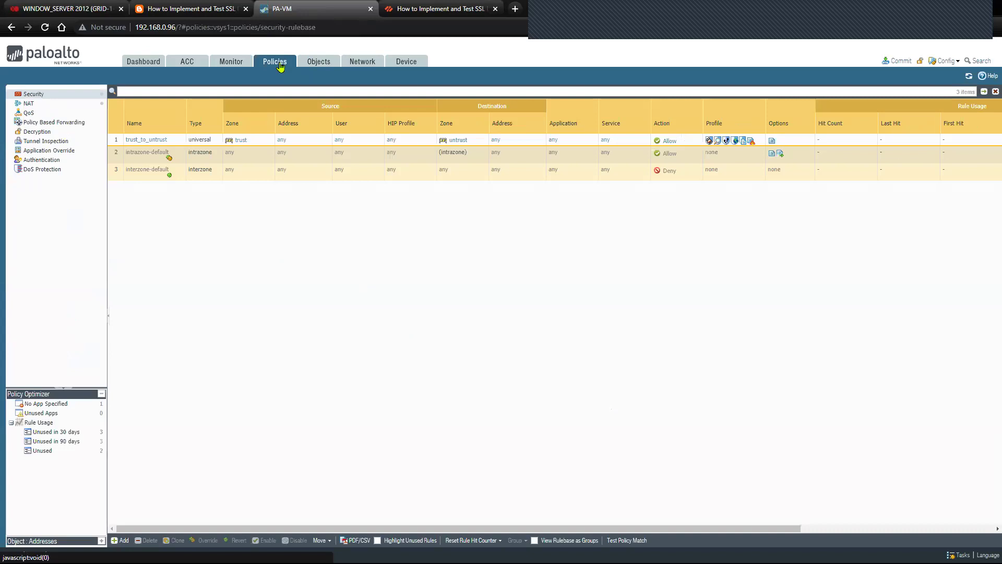
left_click(52, 132)
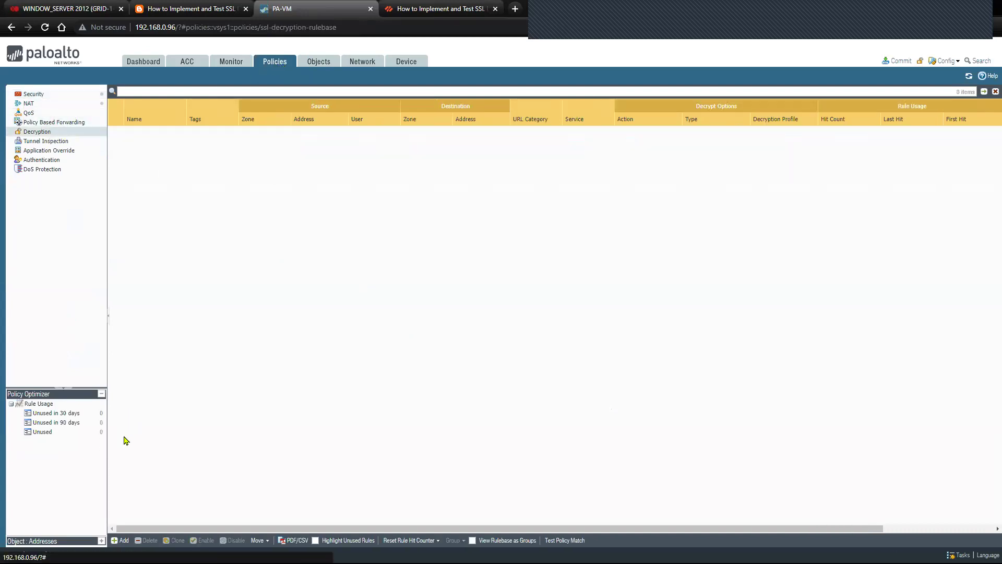
left_click(123, 541)
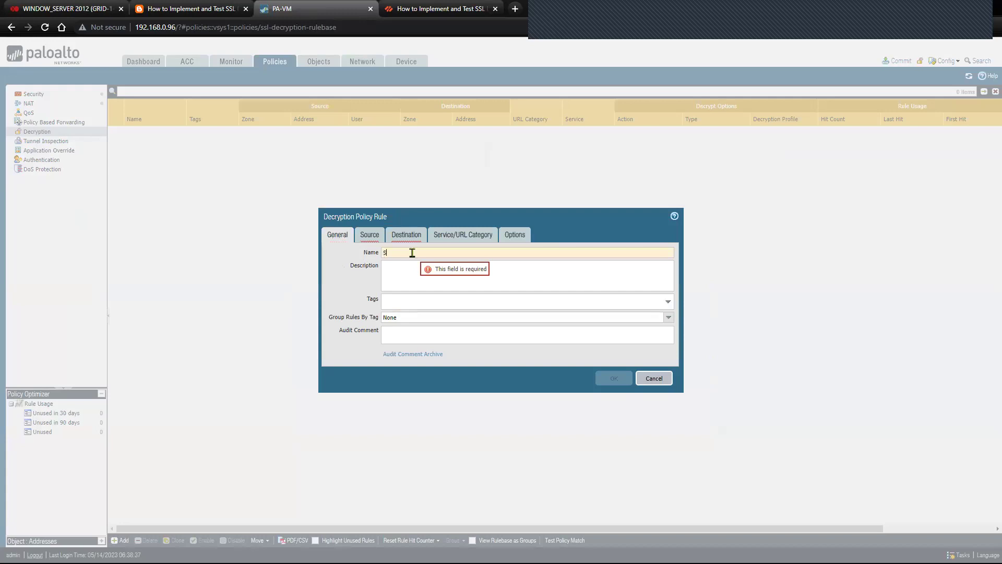
type("SSL_Decryption")
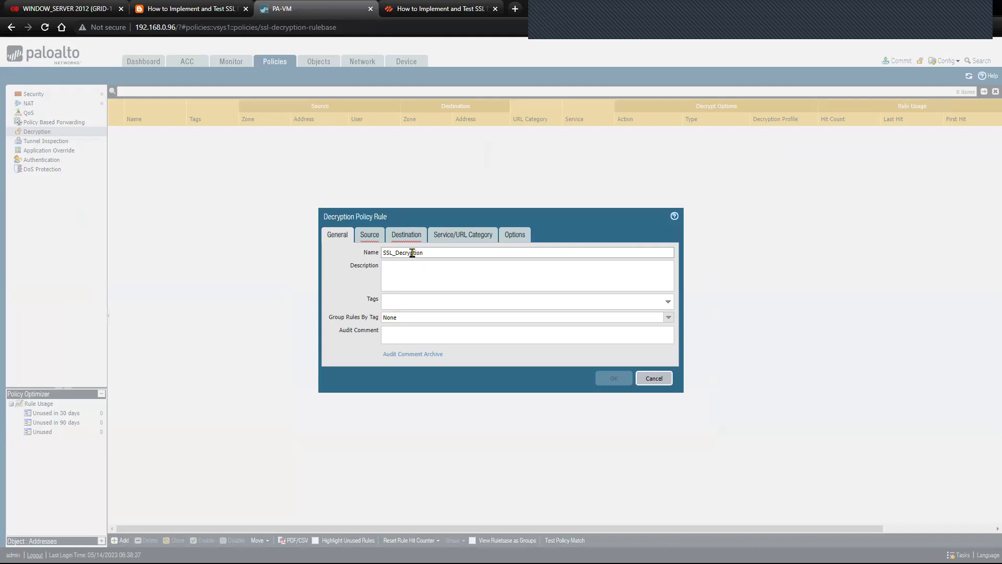
Set the decryption rule's source zone to trust and its source address to 10.10.10.110
left_click(377, 241)
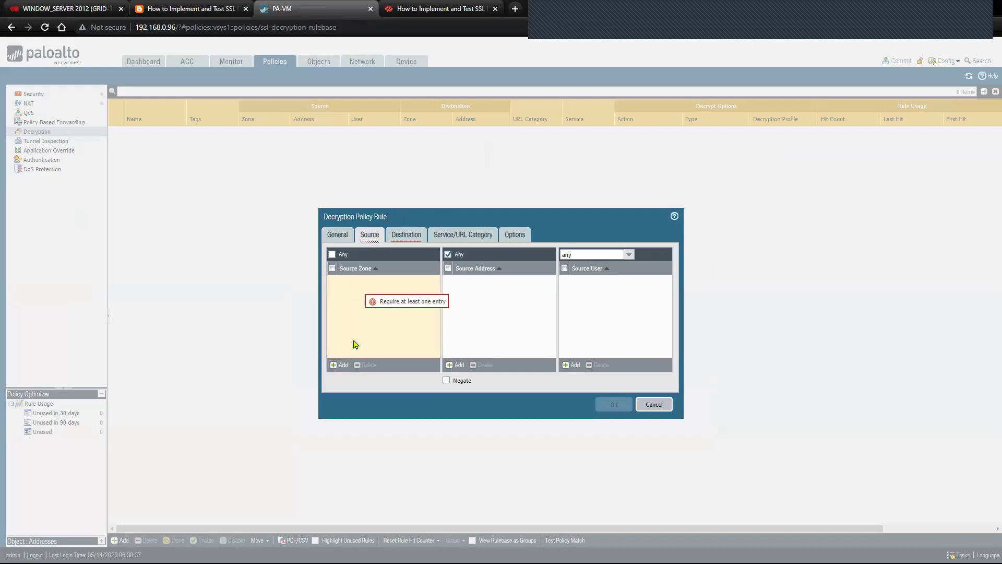
left_click(343, 365)
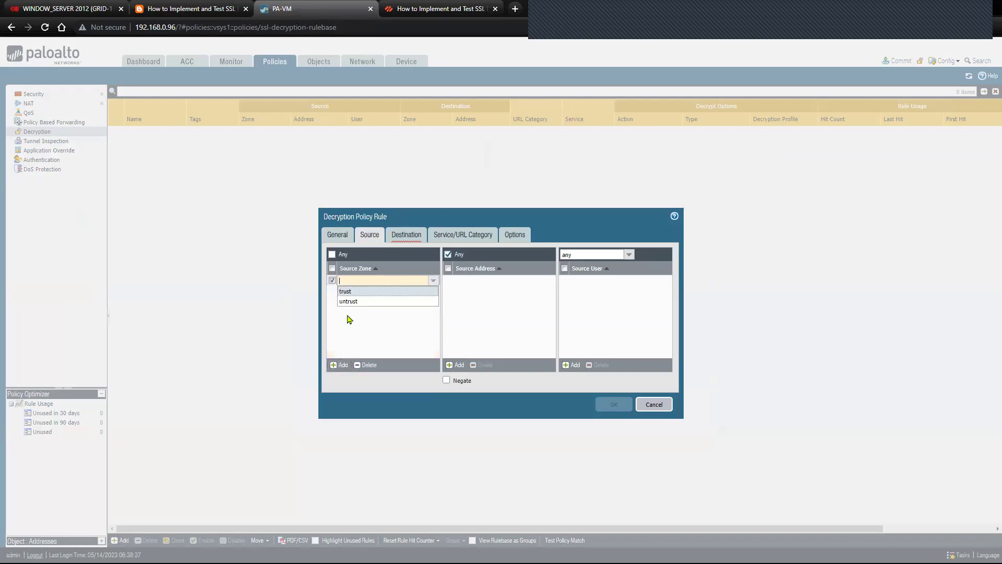
left_click(366, 294)
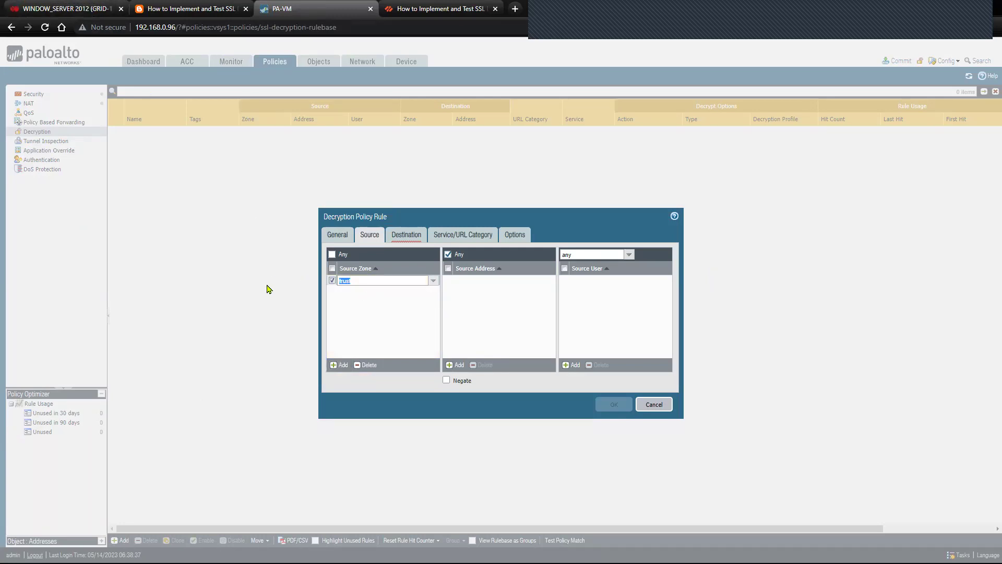
left_click(497, 317)
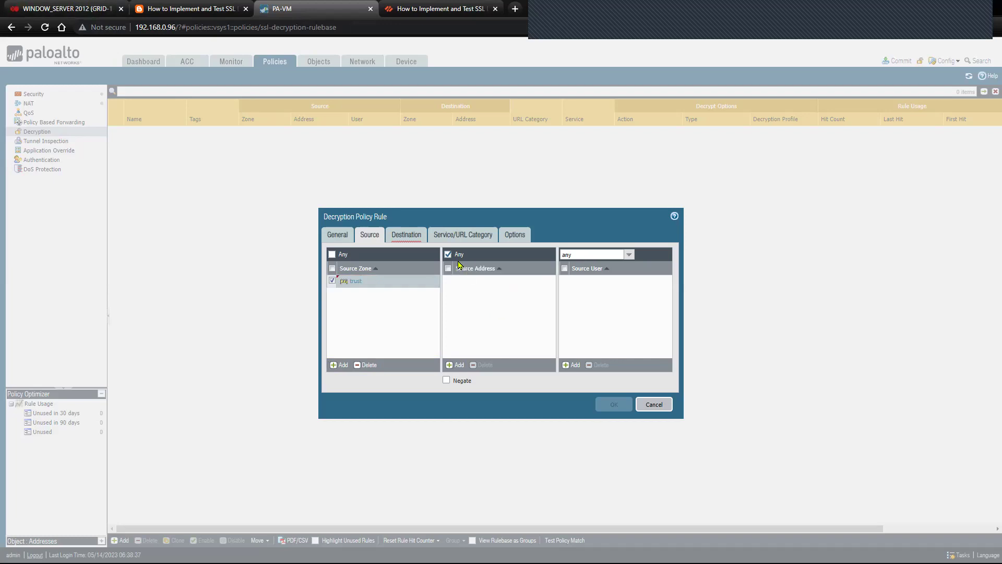
left_click(456, 365)
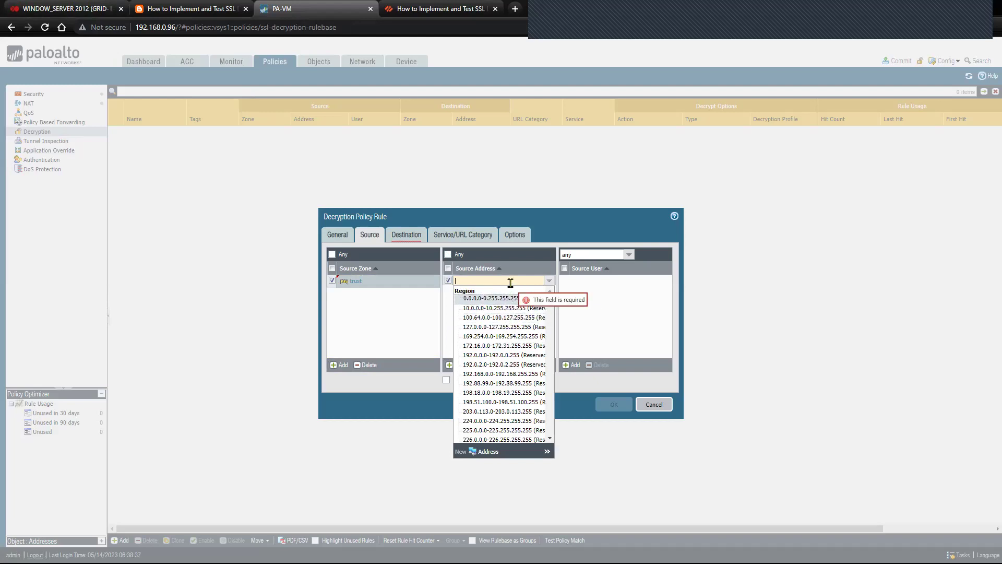
type("10")
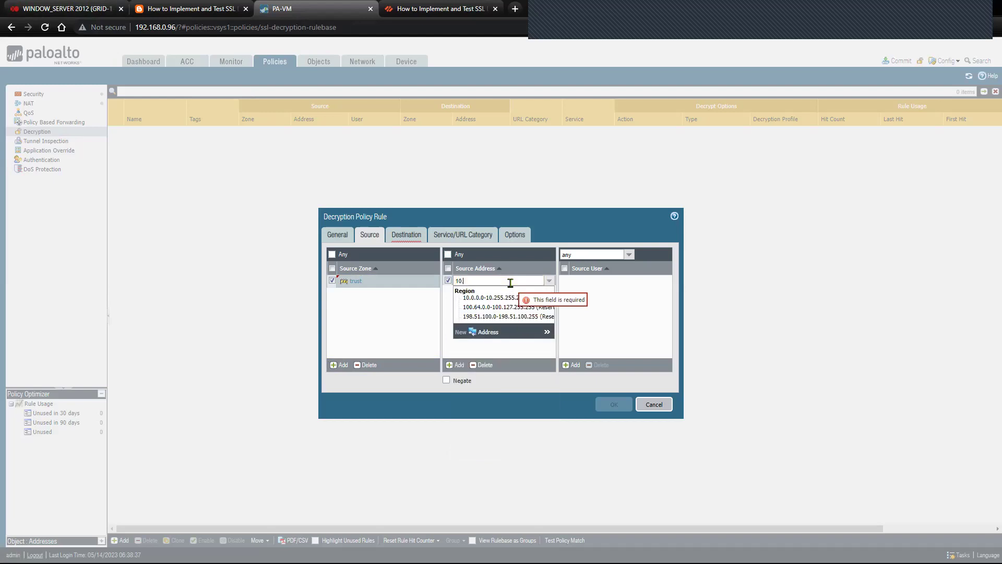
type(".10.10.110")
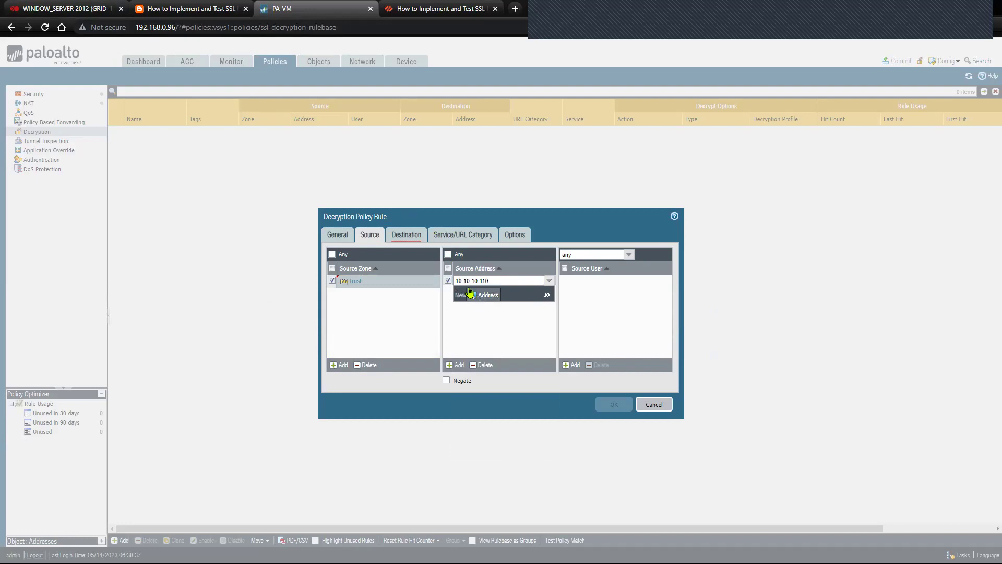
left_click(502, 322)
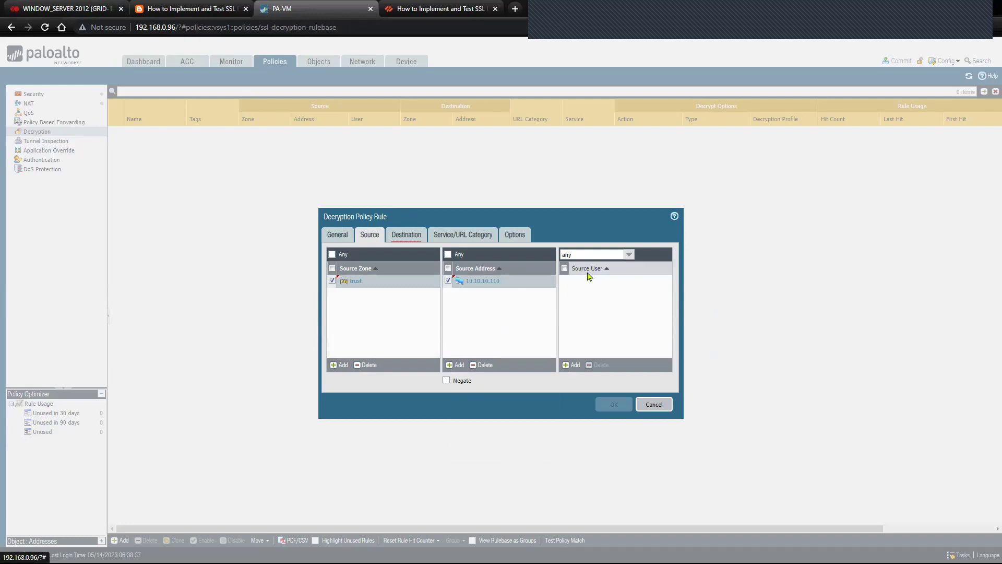
Set the decryption rule's destination zone to untrust
left_click(407, 235)
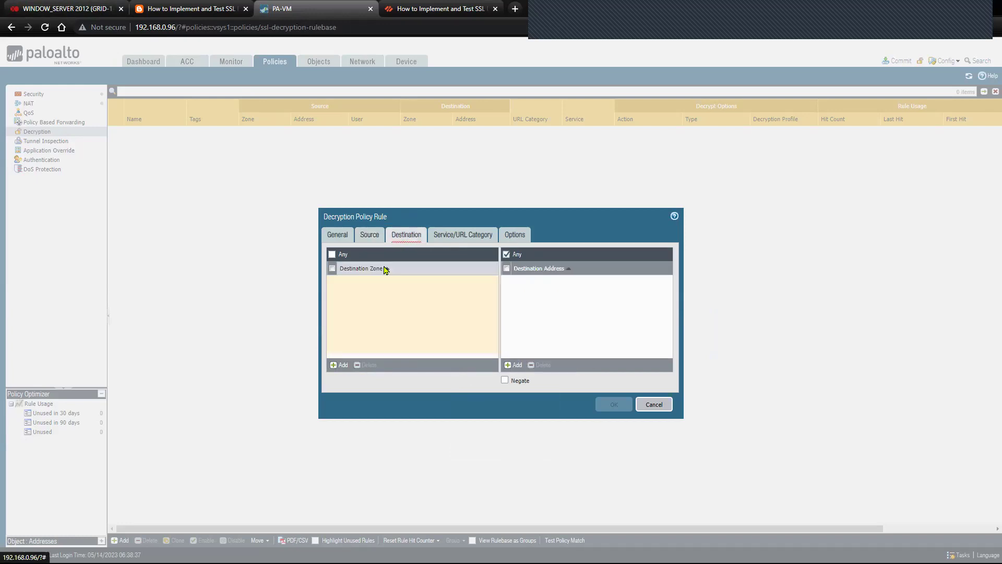
left_click(337, 364)
left_click(364, 302)
left_click(445, 323)
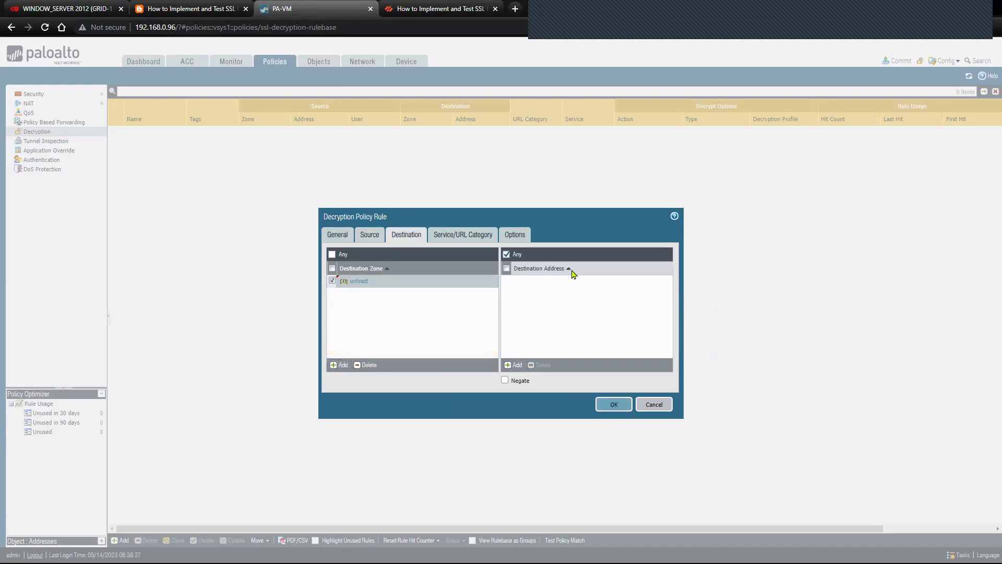
Review the decryption rule's source, destination and service settings, keeping the service at any
left_click(370, 235)
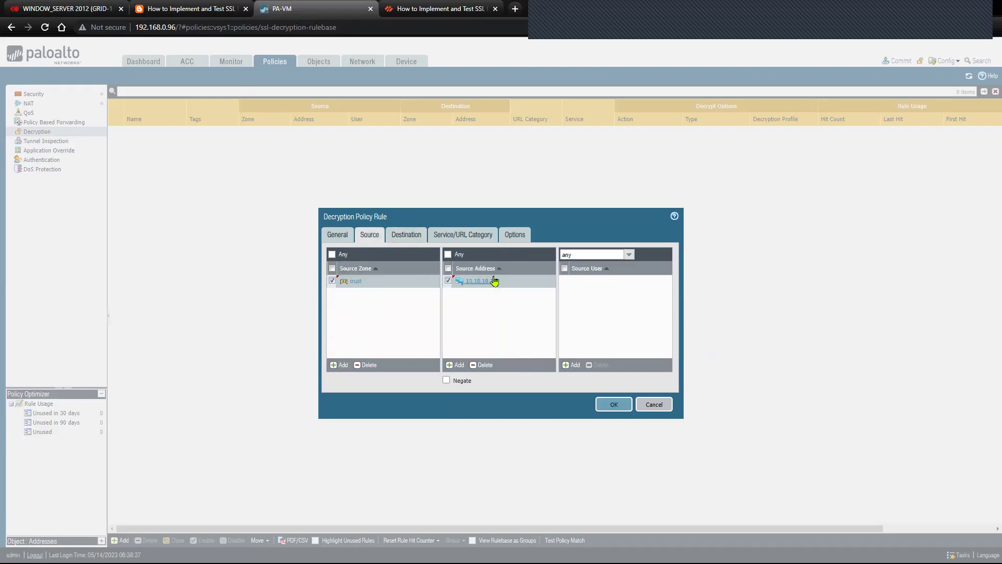
left_click(406, 234)
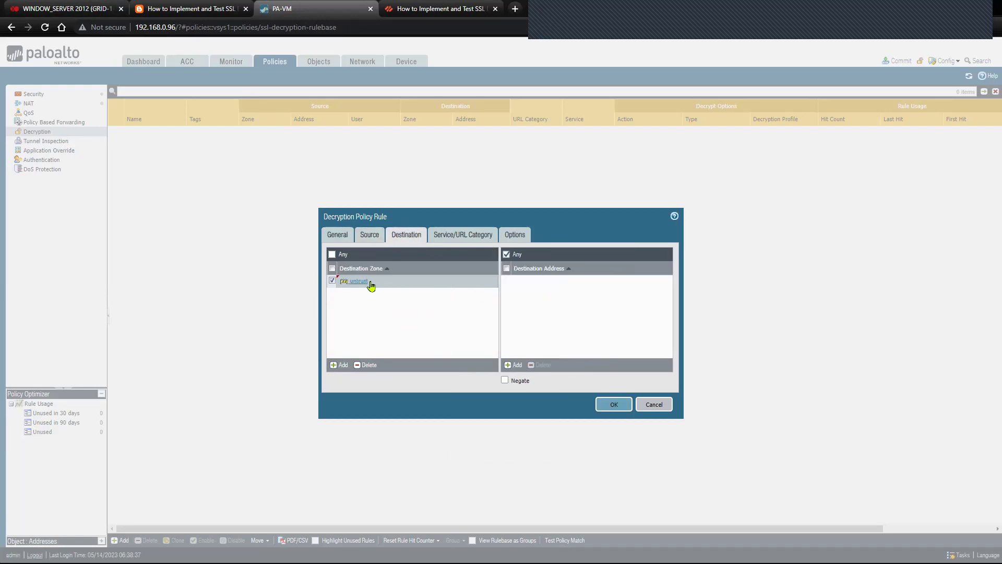
left_click(461, 234)
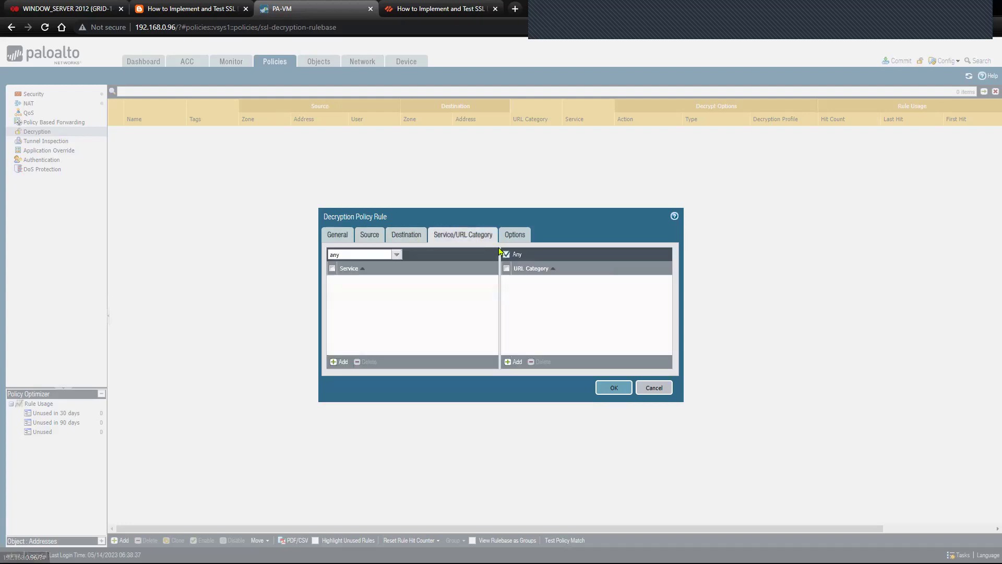
left_click(399, 255)
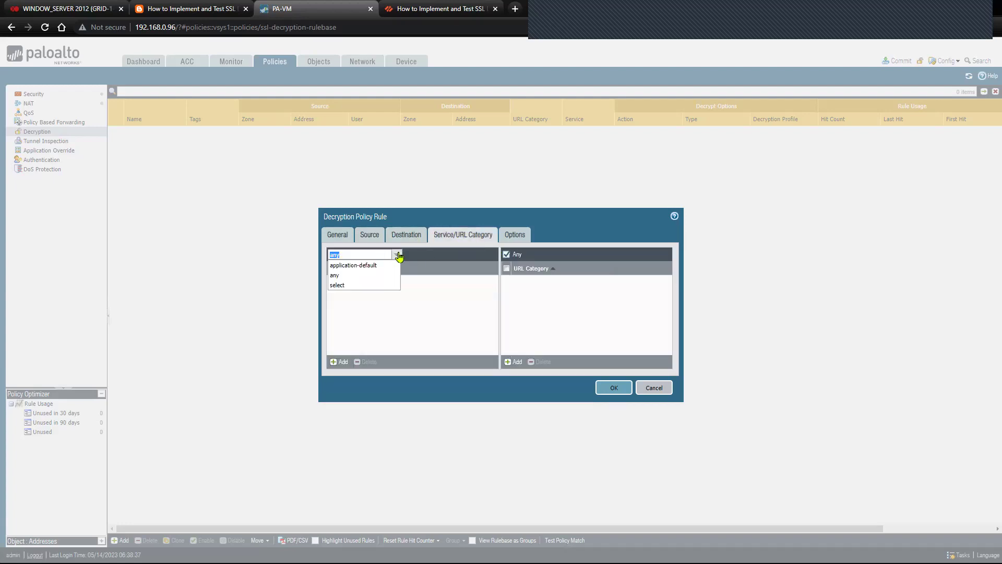
left_click(429, 275)
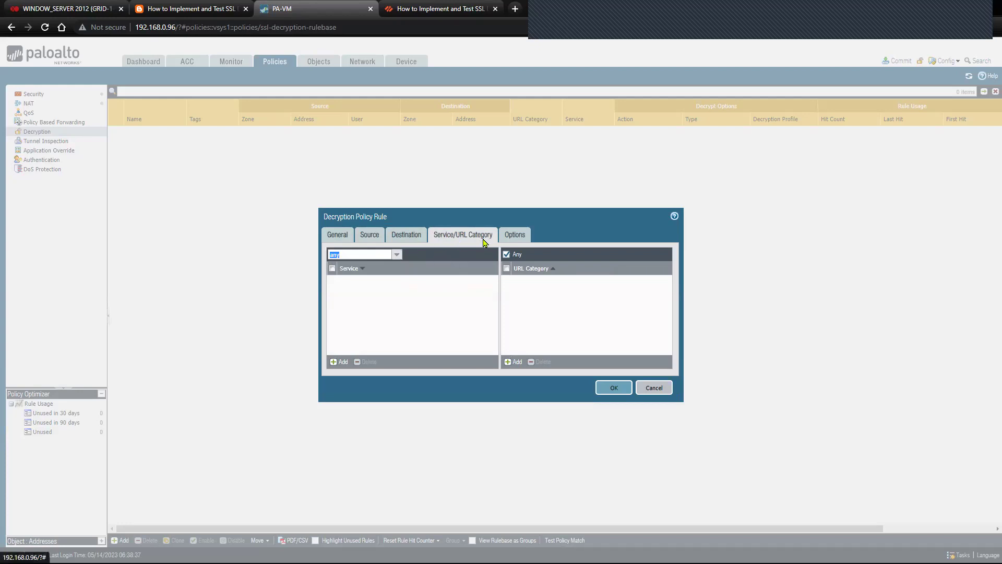
Set the rule's options to Decrypt with type SSL Forward Proxy and decryption profile SSL_Decryption
left_click(512, 236)
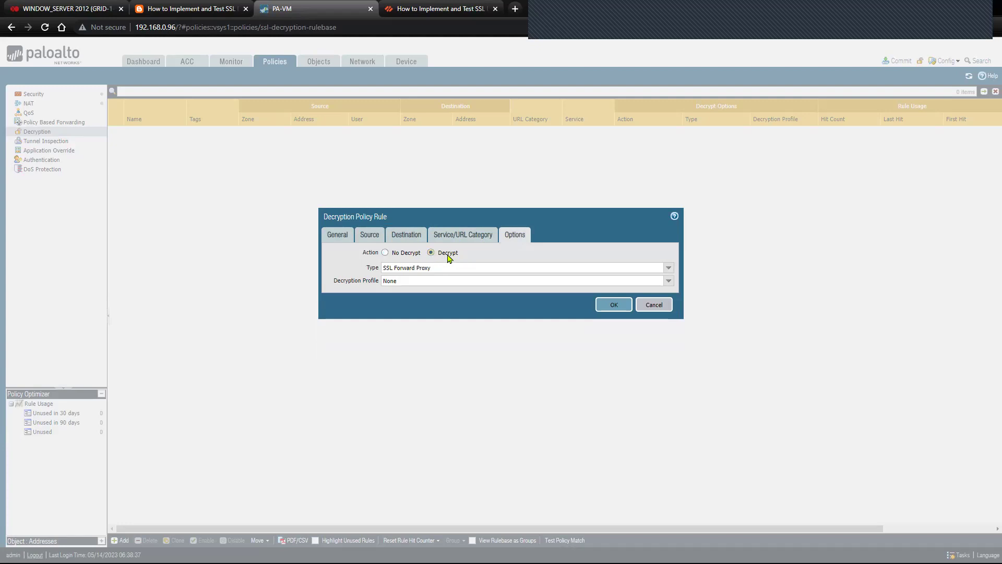
left_click_drag(367, 270, 376, 270)
left_click(669, 269)
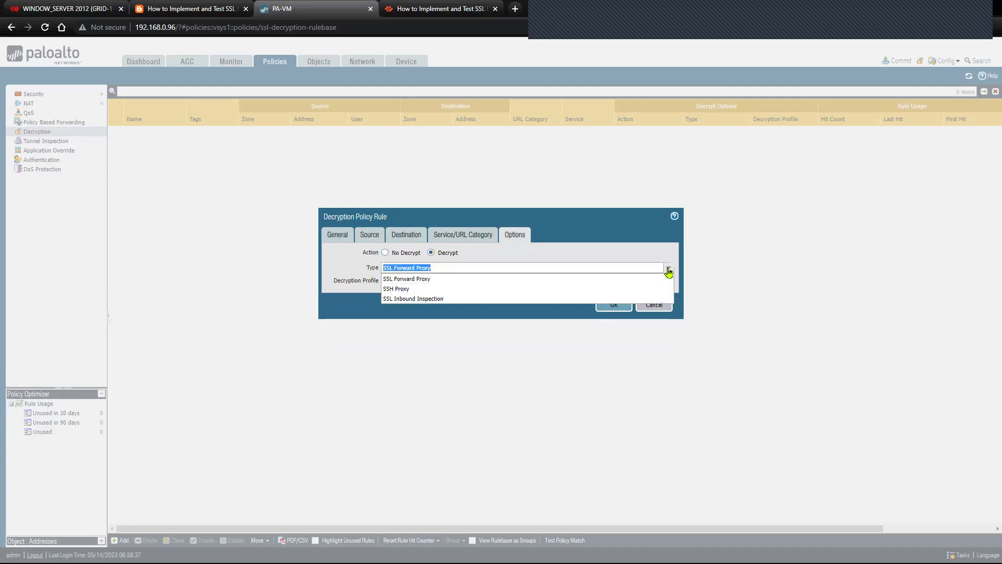
left_click(669, 270)
key("Tab")
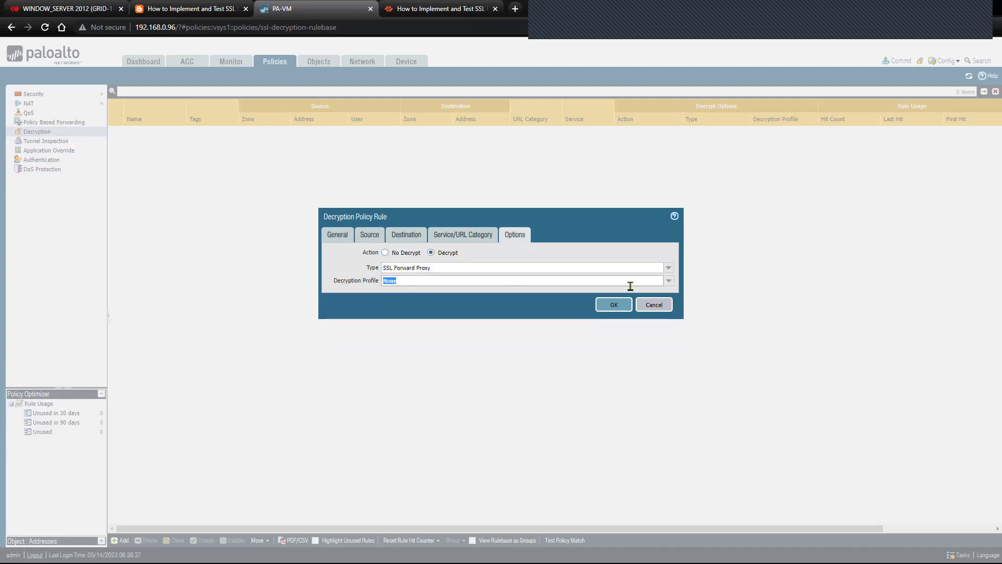
left_click(668, 281)
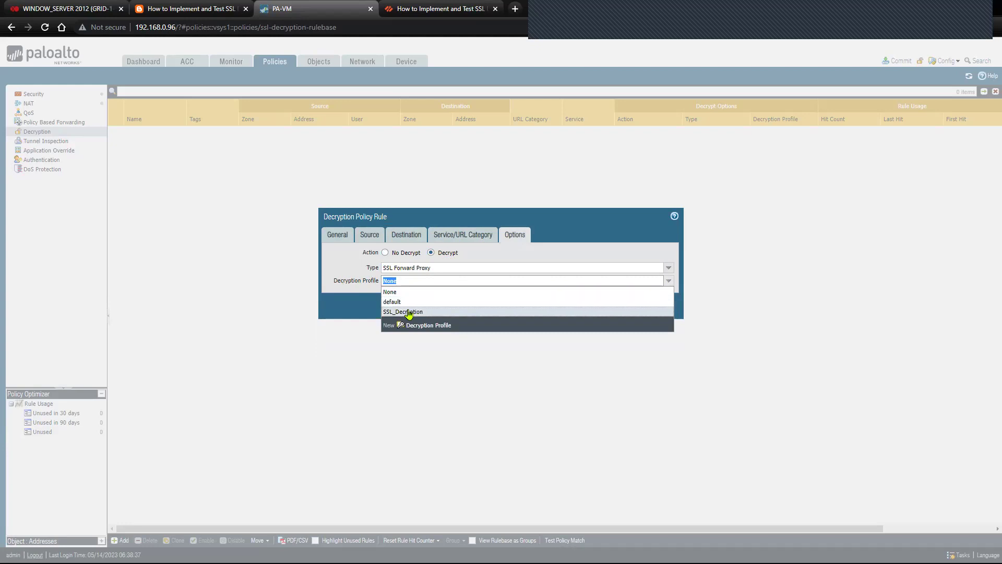
left_click(409, 312)
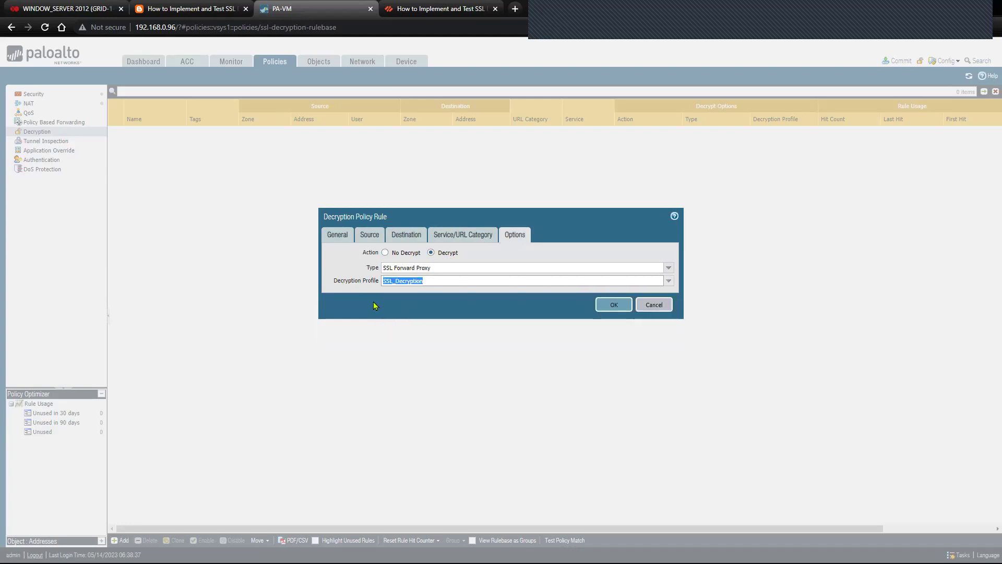
Keep SSL Forward Proxy as the decryption type and save the decryption policy rule
left_click_drag(368, 271, 380, 273)
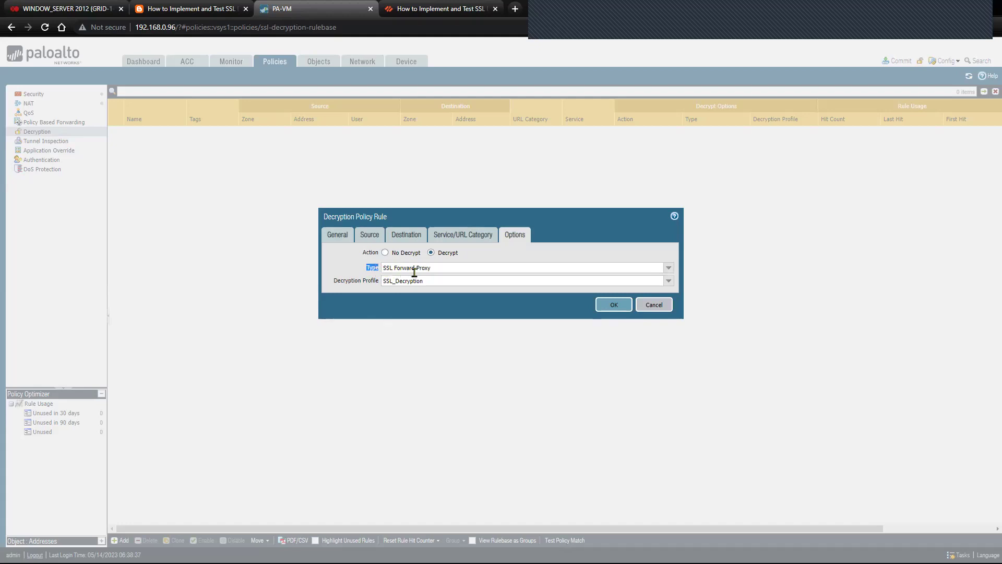
left_click(668, 268)
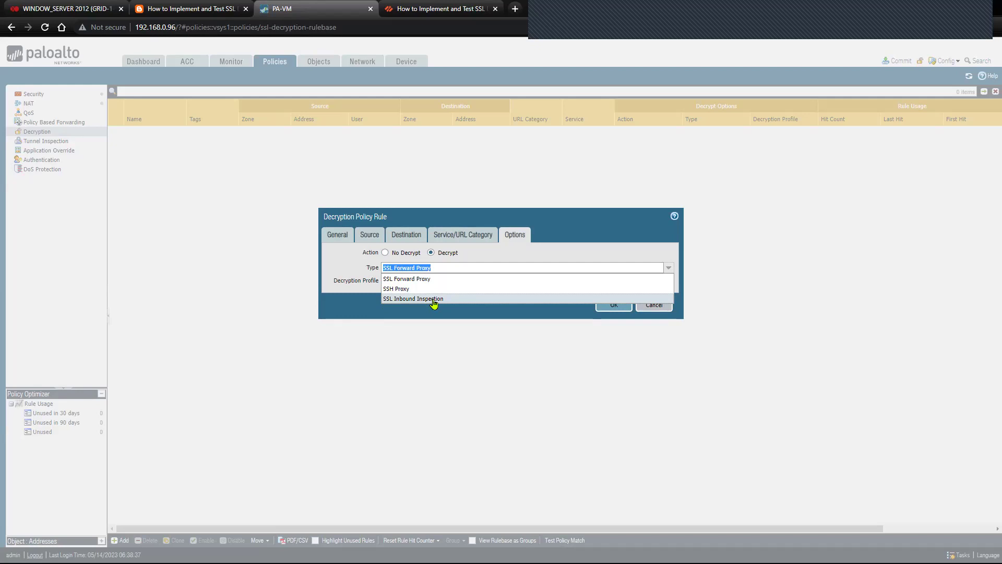
left_click(408, 282)
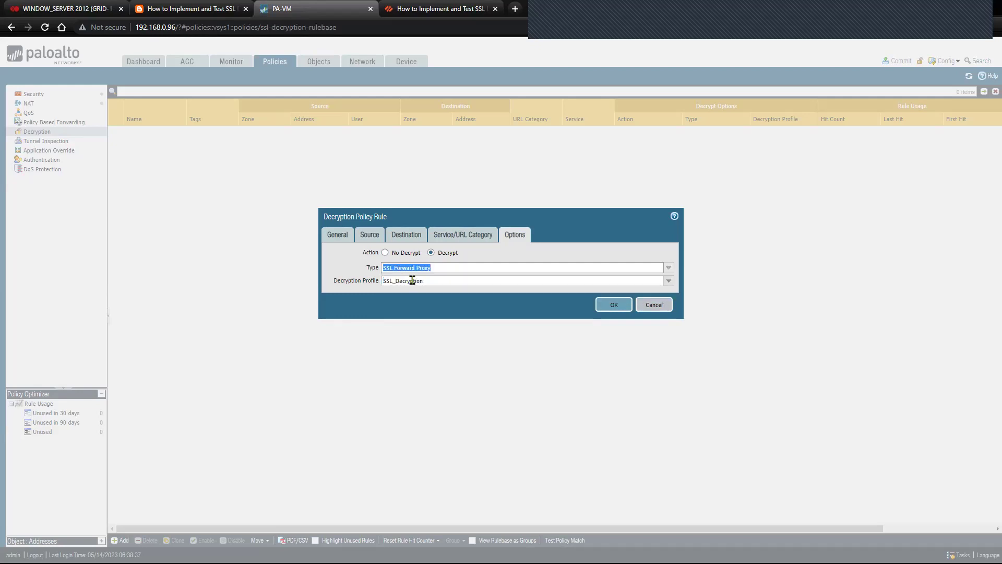
left_click(610, 304)
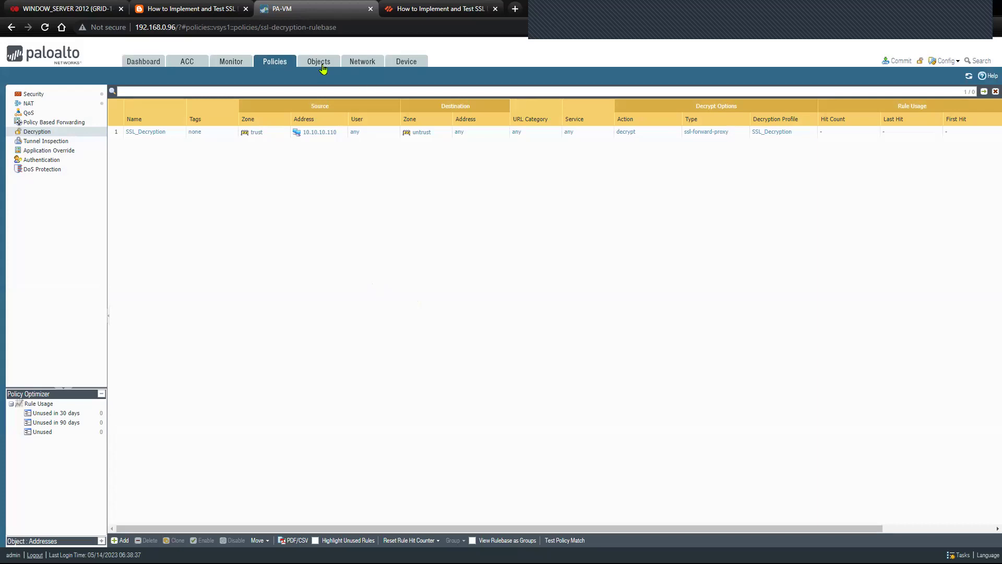
Review the Forward Trust and Forward Untrust Certificate options of the SSL_Decryption device certificate, keeping them enabled
left_click(408, 66)
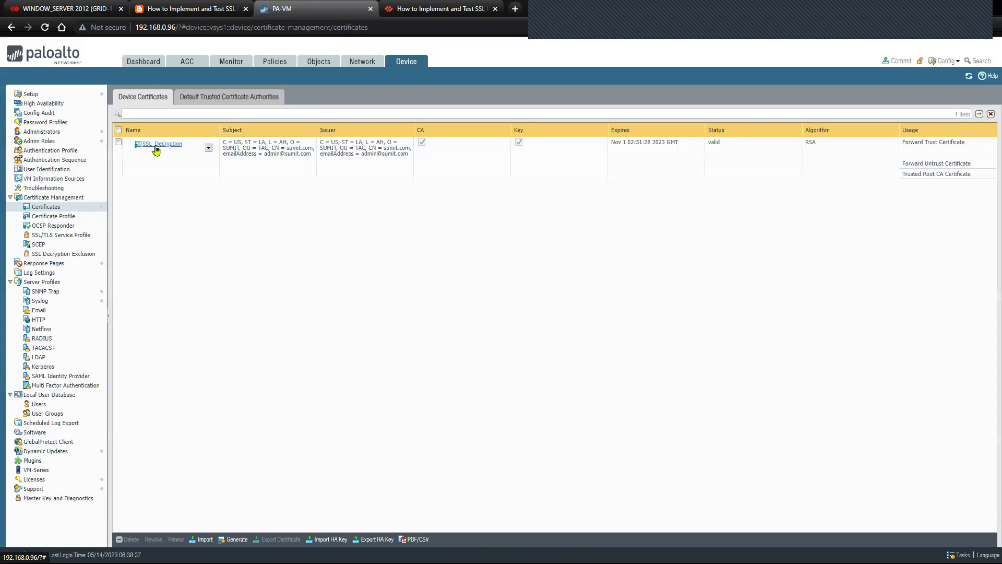
left_click(157, 144)
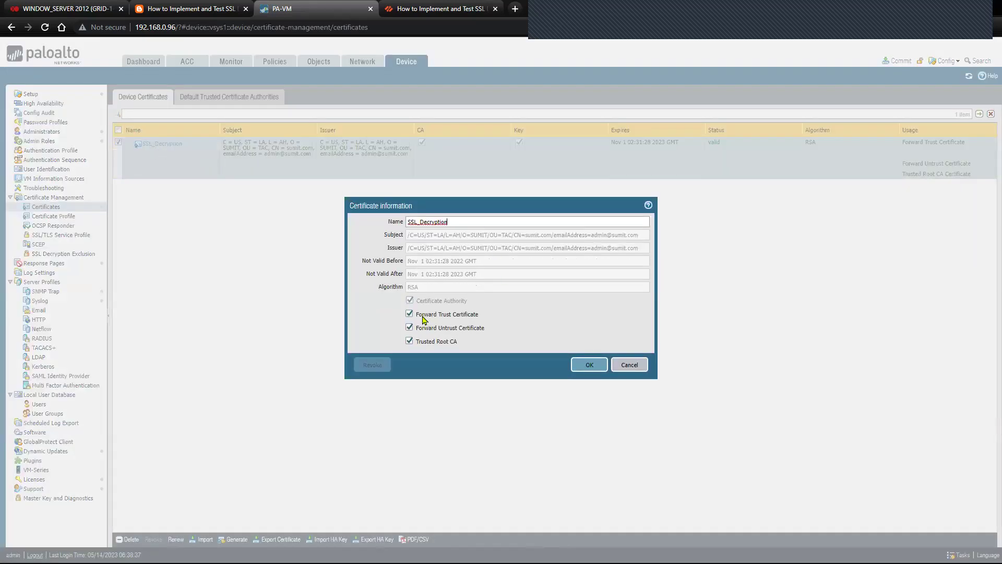
left_click_drag(478, 315, 486, 334)
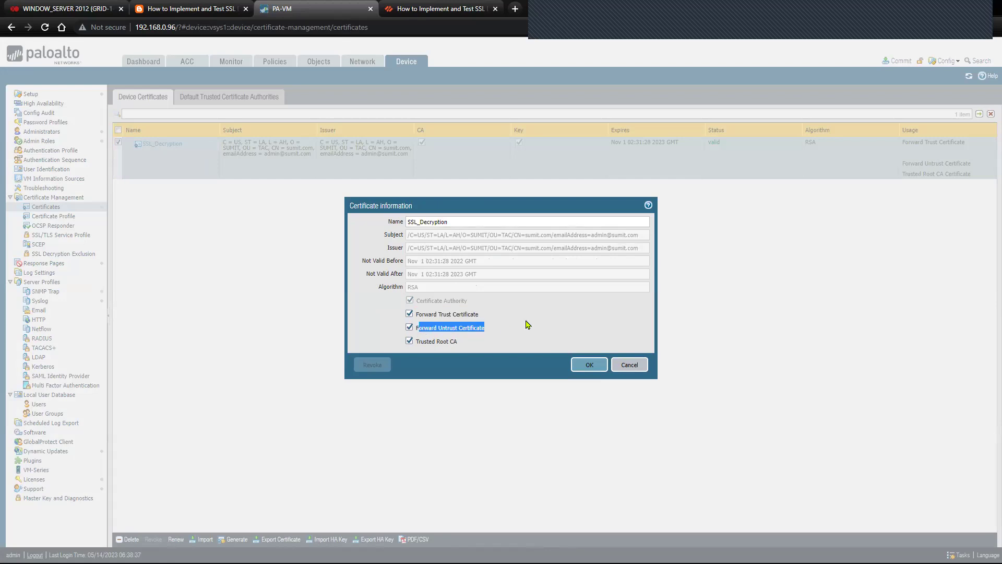
left_click_drag(484, 328, 416, 331)
left_click_drag(479, 316, 410, 316)
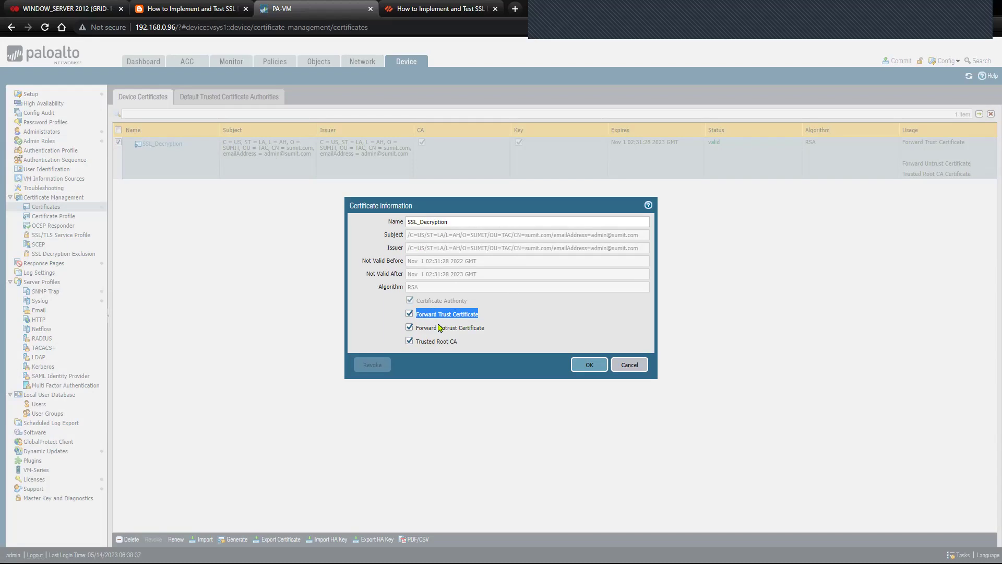
left_click_drag(416, 328, 484, 332)
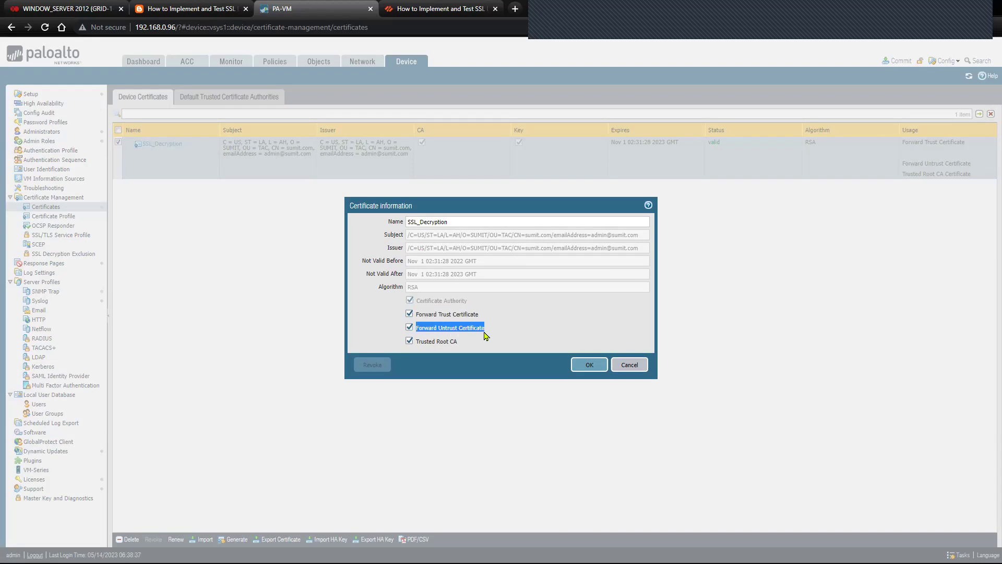
mouse_move(417, 314)
left_mouse_down()
mouse_move(480, 319)
mouse_move(416, 317)
left_mouse_up()
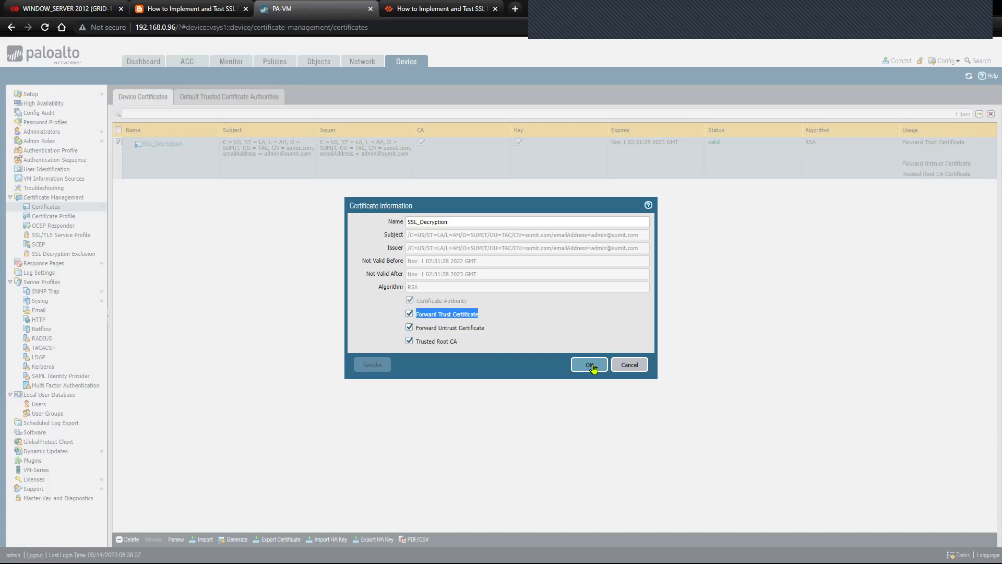
left_click(592, 364)
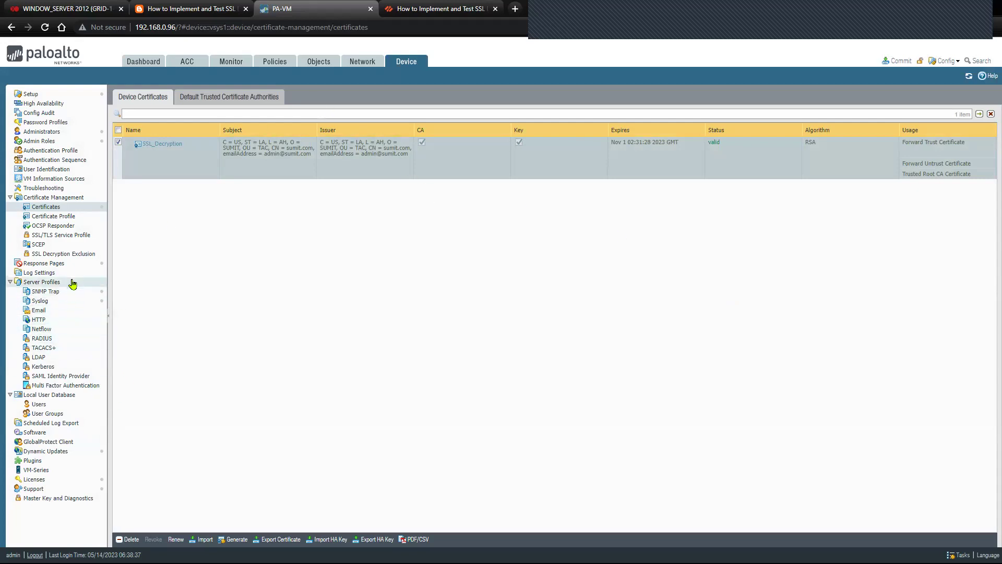
Enable the SSL Decryption Opt-out Page in the device's response pages
left_click(409, 62)
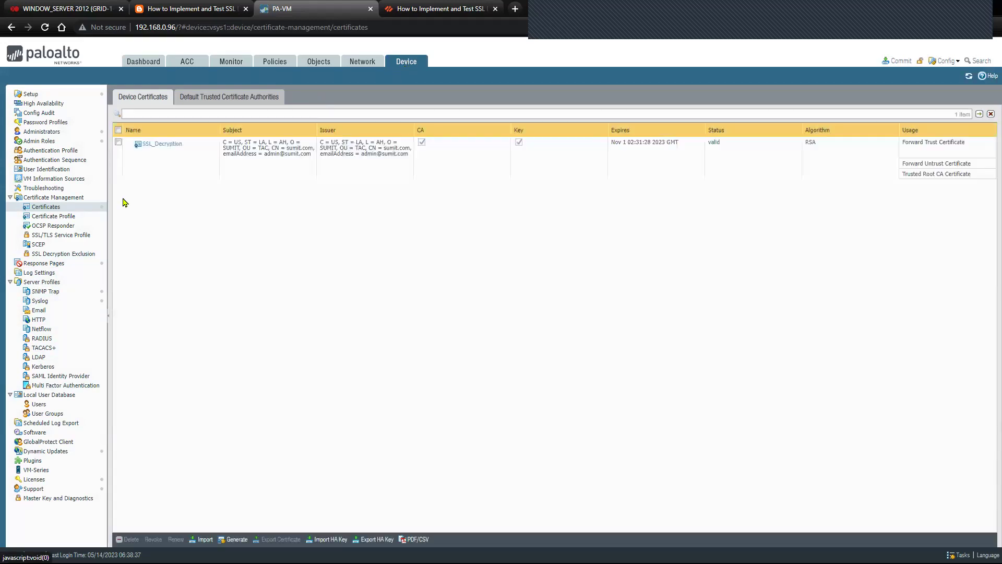
left_click(59, 264)
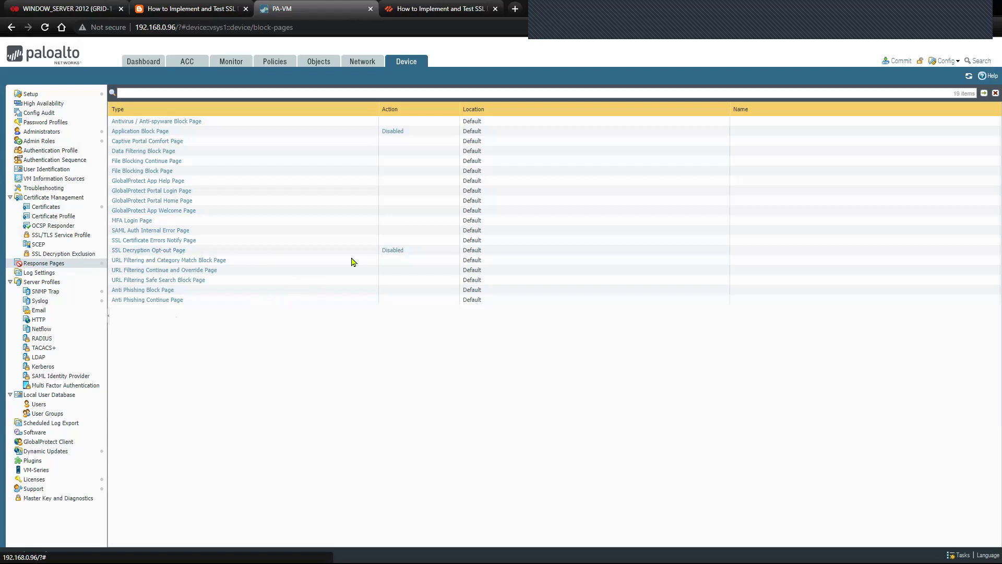
left_click(398, 252)
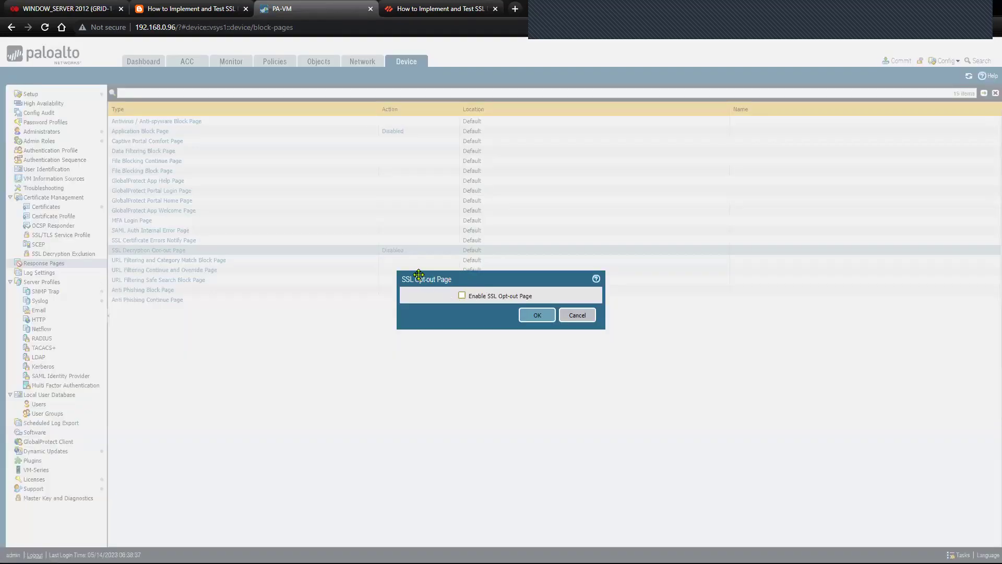
left_click(462, 296)
left_click(538, 315)
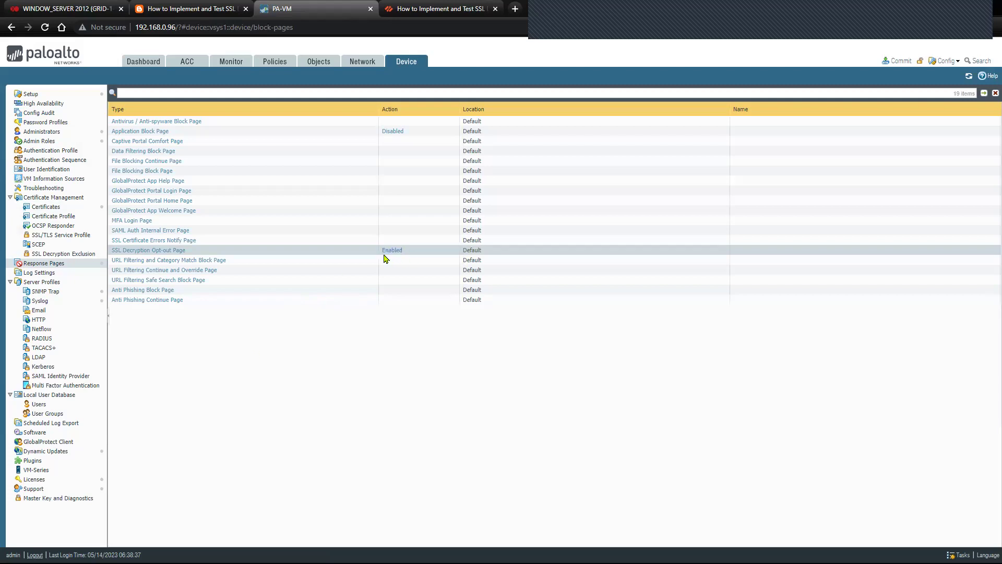
Enable the Application Block Page response page
left_click(391, 134)
left_click(463, 296)
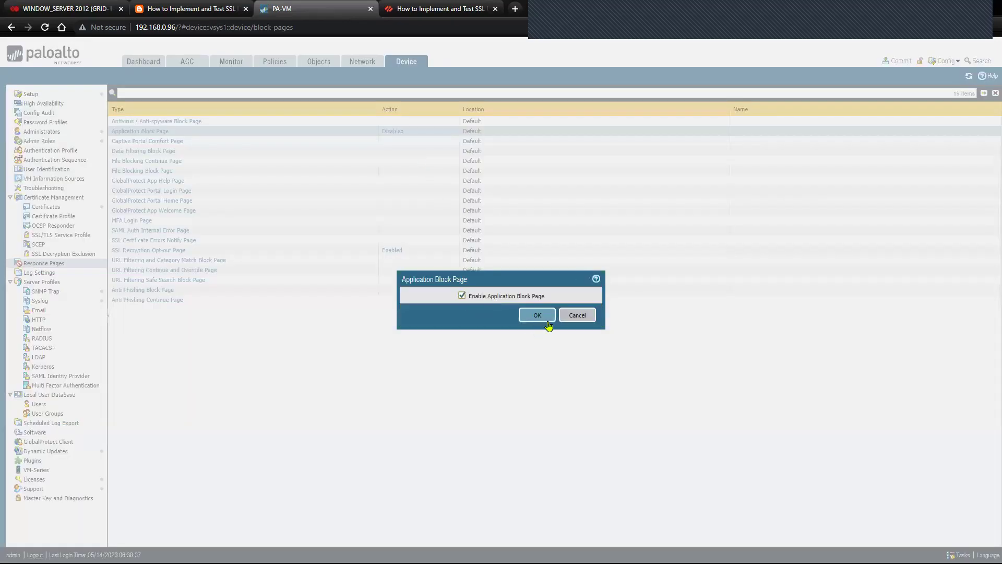
left_click(546, 318)
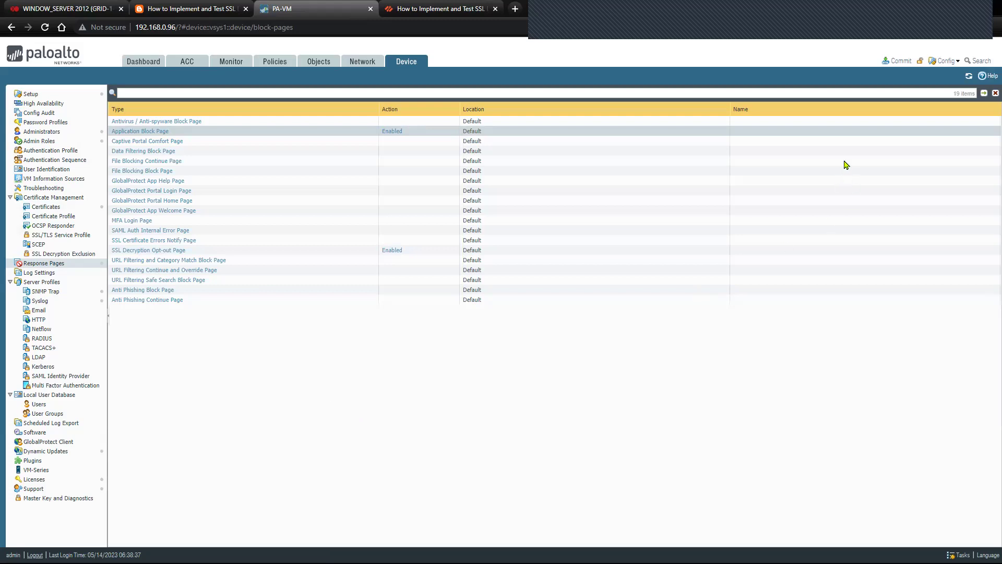
Commit all changes to the firewall's running configuration, review the commit warnings and close the commit status
left_click(897, 60)
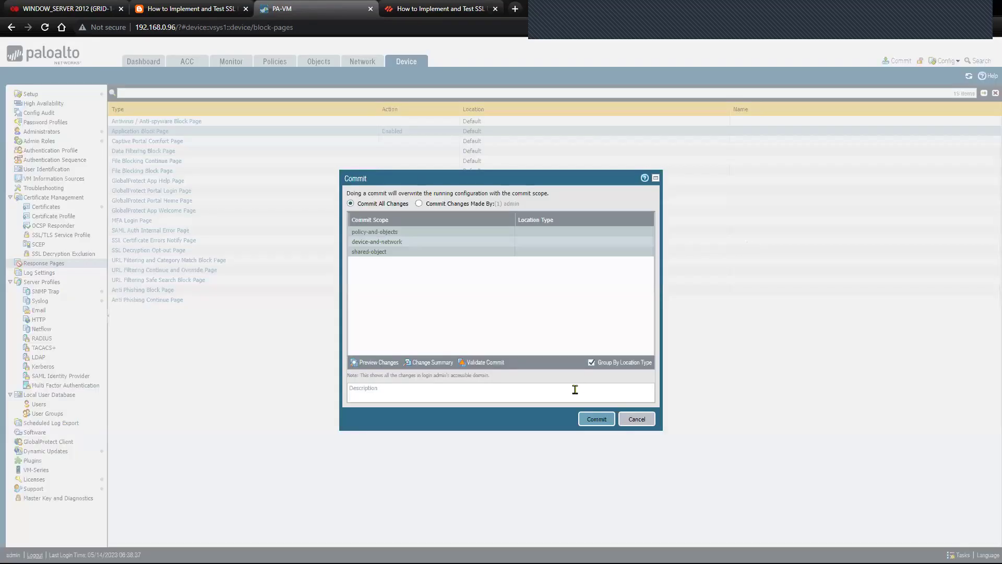
left_click(594, 420)
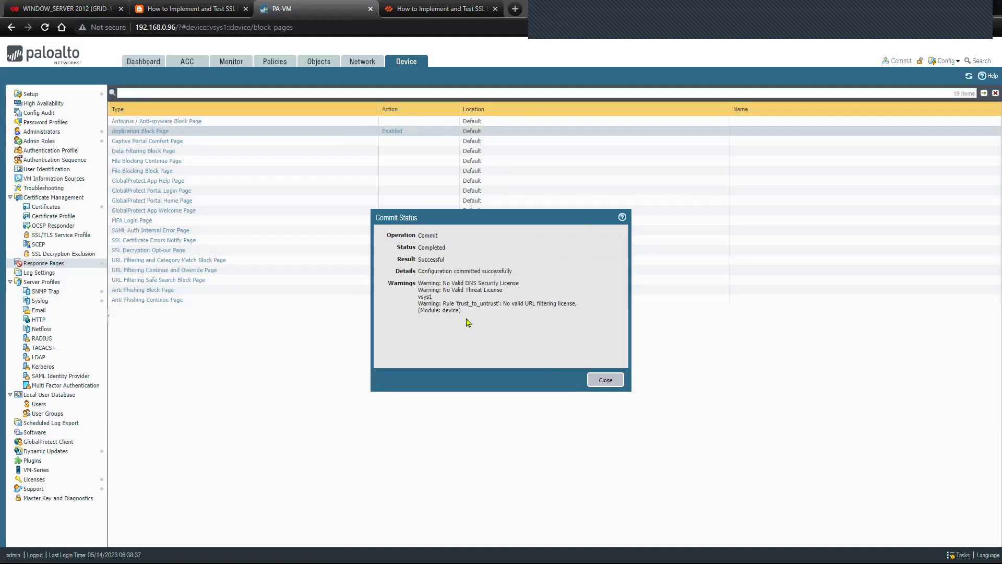
left_click_drag(441, 284, 536, 329)
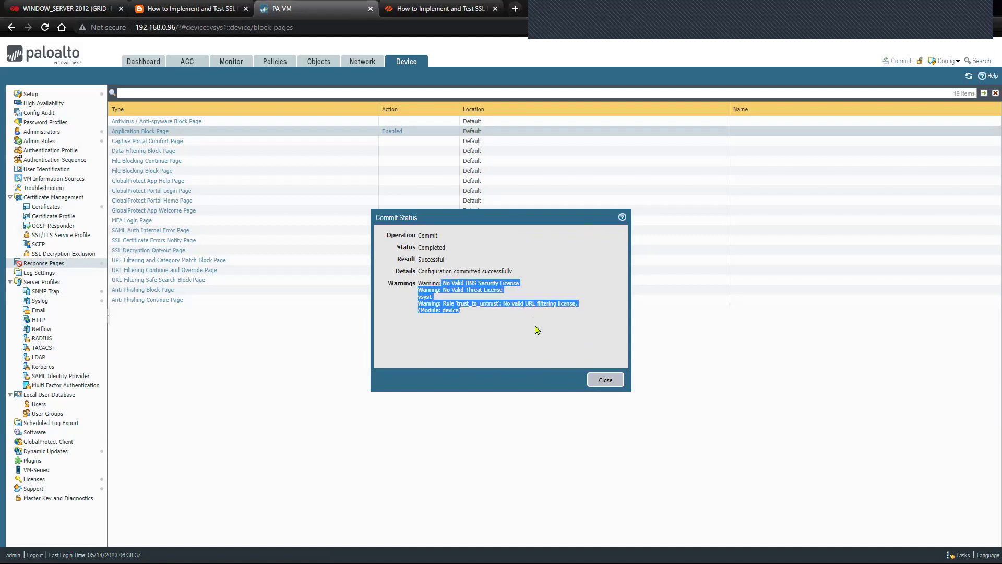
left_click(537, 329)
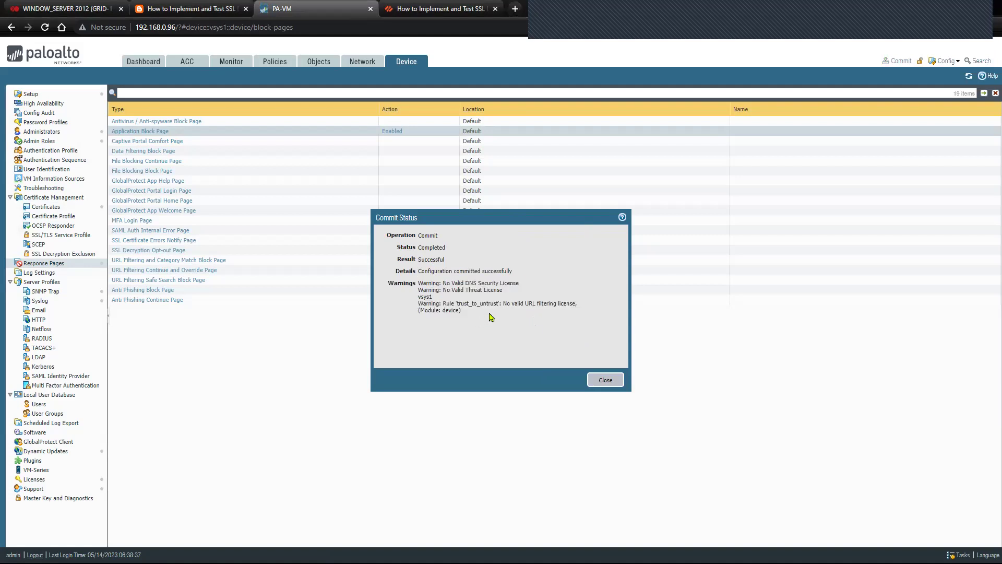
left_click(604, 380)
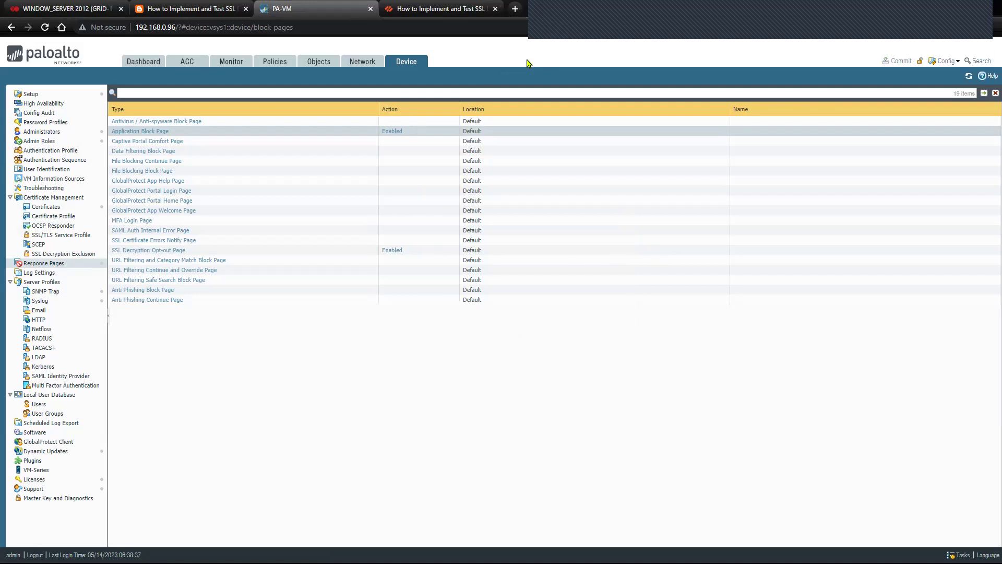
Reset the hit count of the out_NAT rule in the NAT policy
left_click(289, 65)
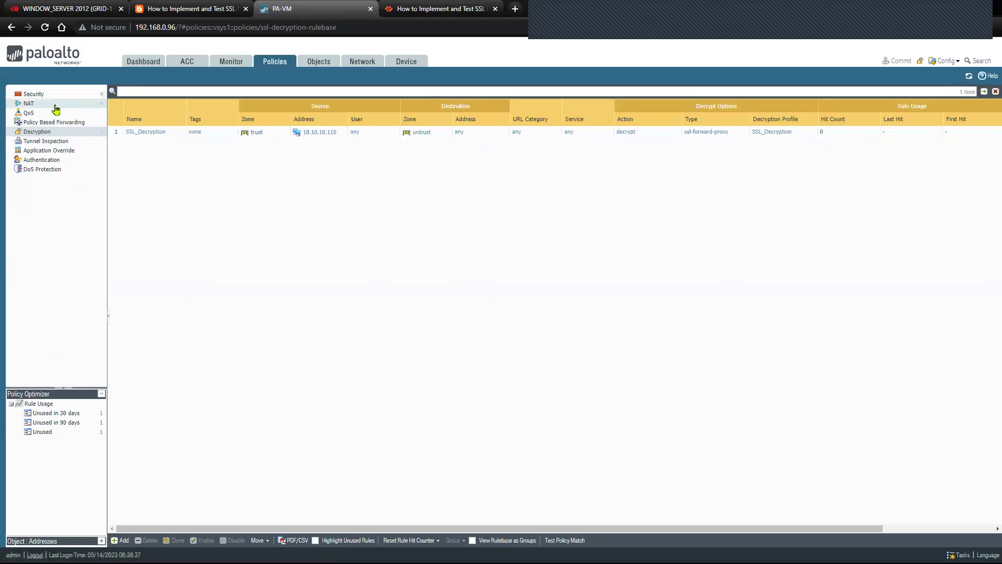
left_click(29, 104)
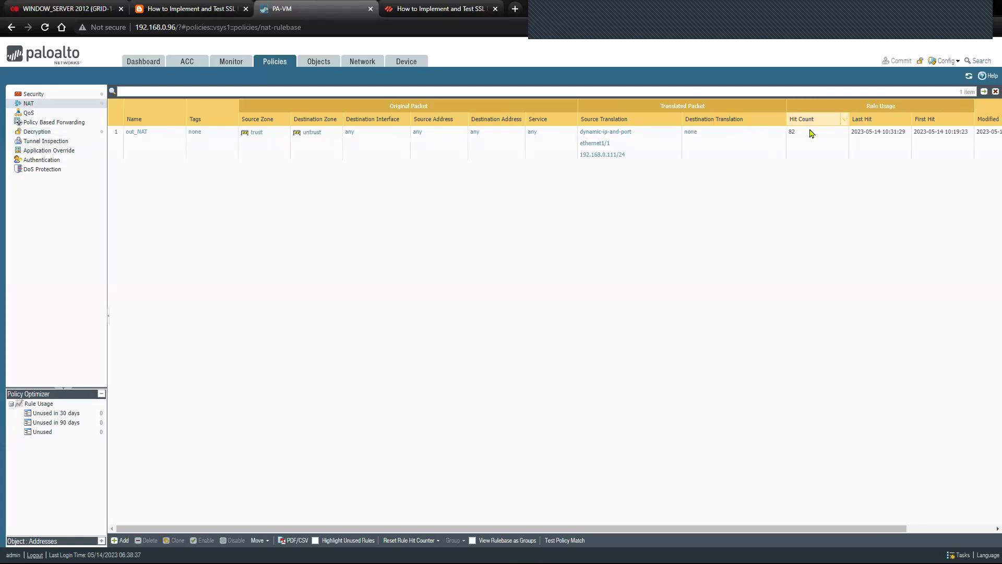
left_click(841, 133)
left_click(854, 134)
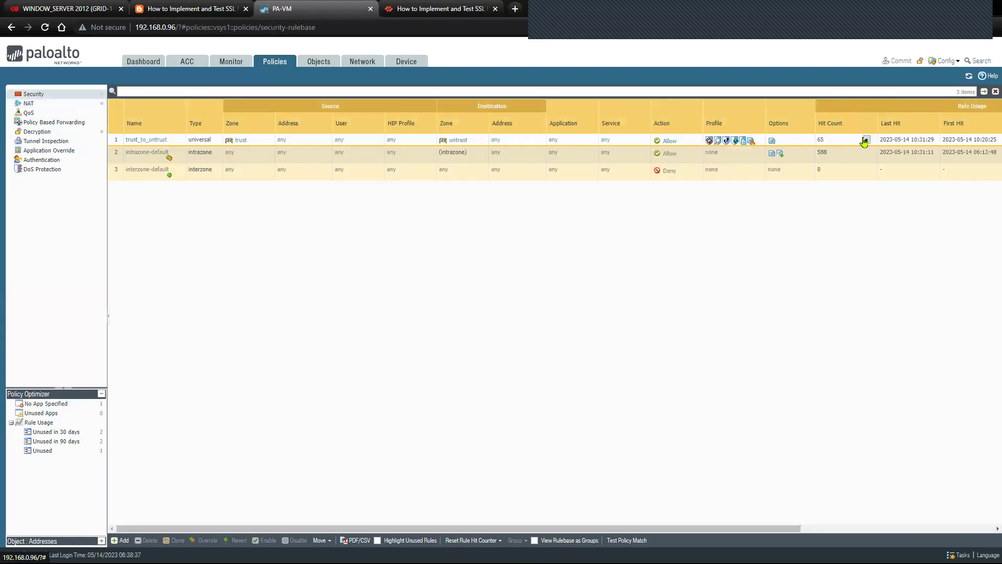
Reset the hit count of the trust_to_untrust rule in the Security policy
right_click(864, 139)
left_click(883, 143)
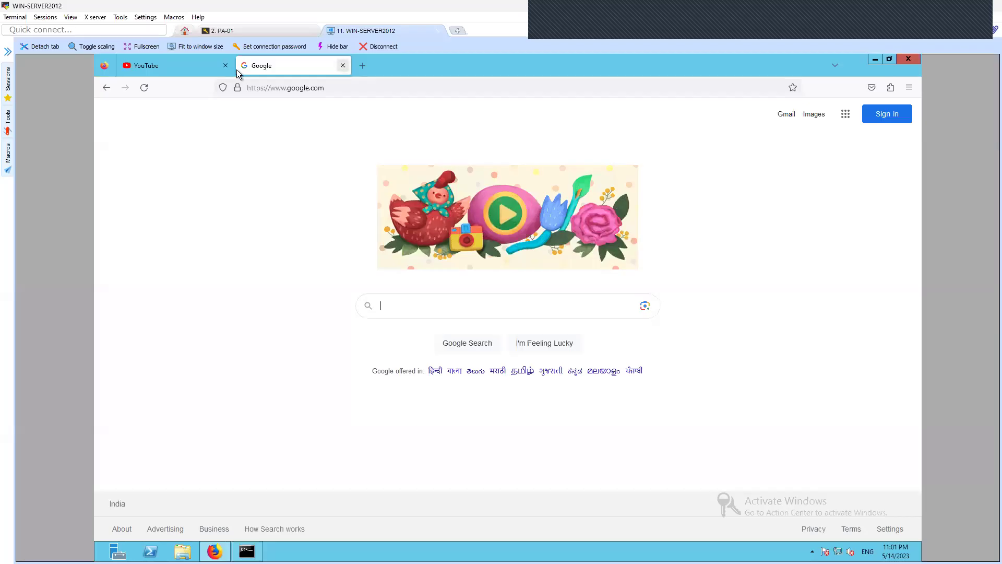
Switch to the WIN-SERVER2012 session, close Firefox with its open pages and relaunch it with only a blank new tab
middle_click(238, 70)
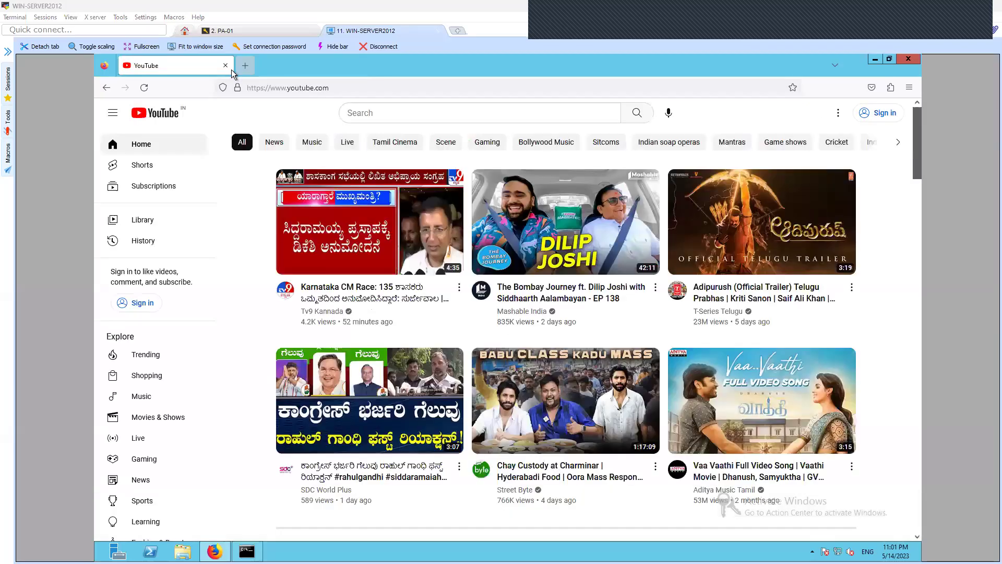
left_click(225, 66)
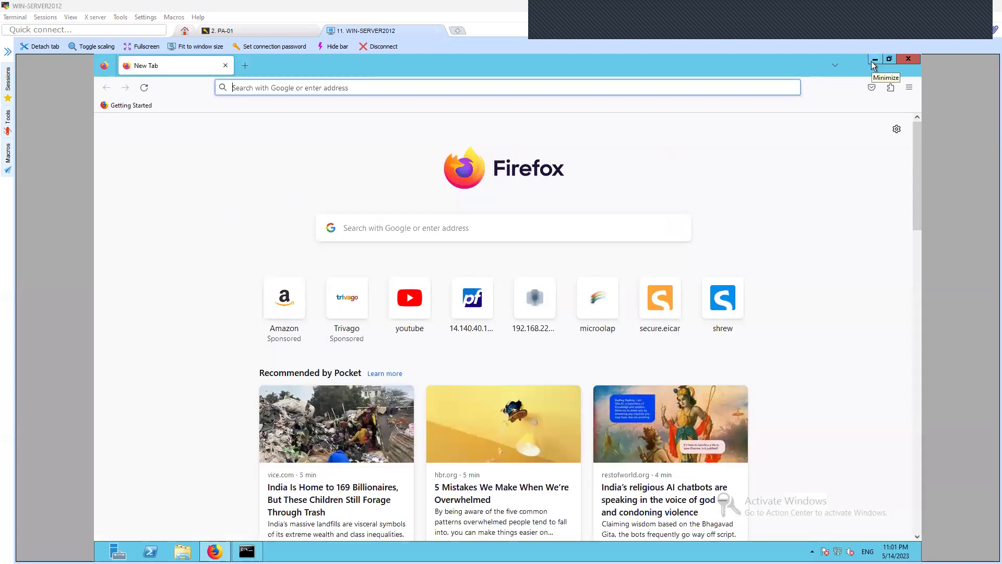
left_click(907, 58)
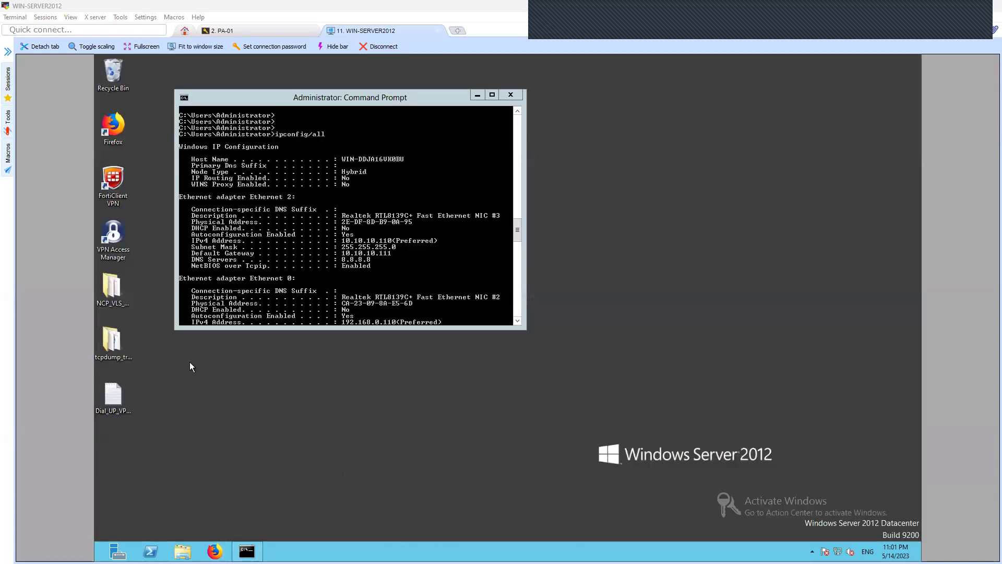
double_click(114, 128)
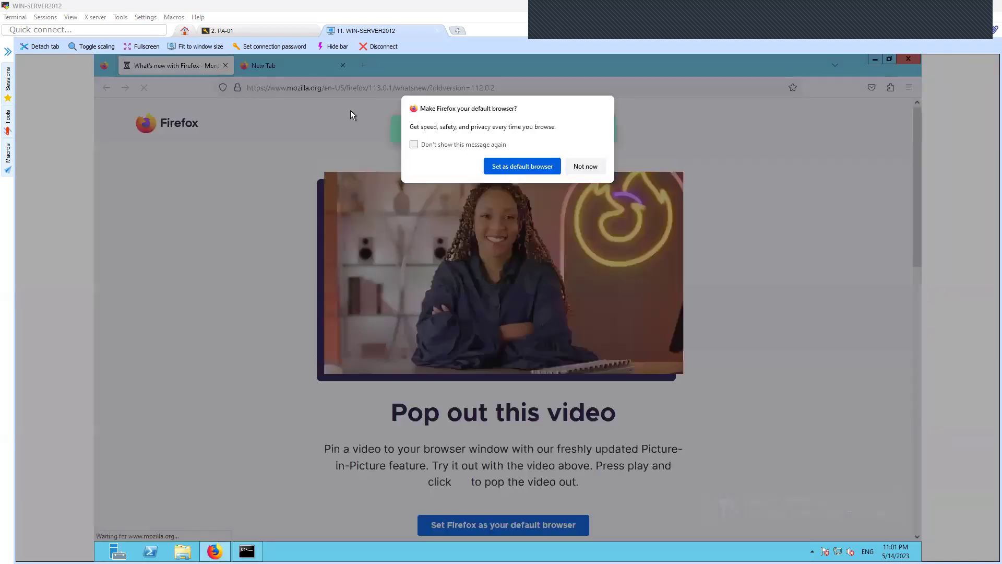
left_click(583, 167)
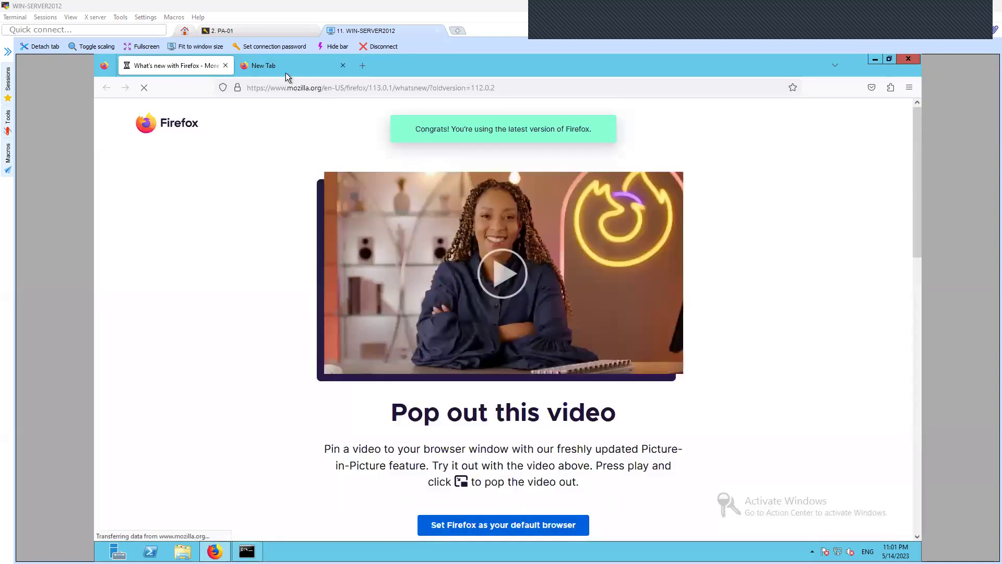
left_click(226, 65)
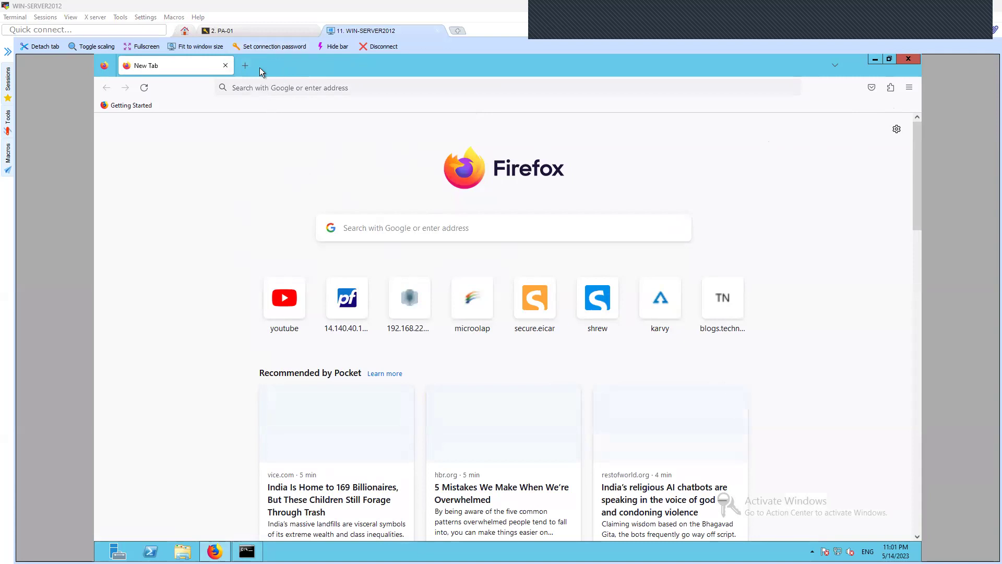
Run "show system setting ssl-decrypt certificate" in the PA-01 terminal session
left_click(253, 31)
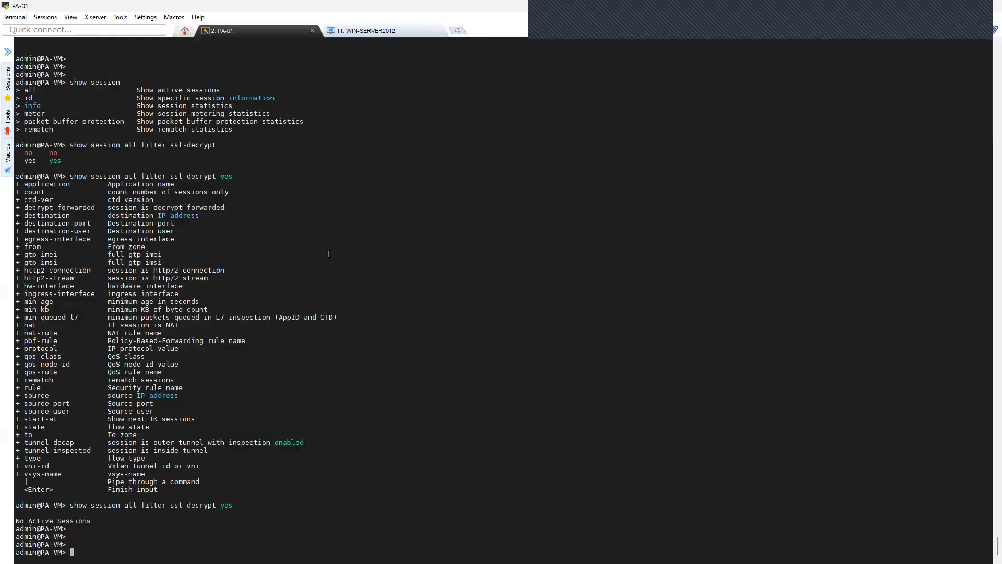
key("Return")
key("Return")
key("Return")
key("Return")
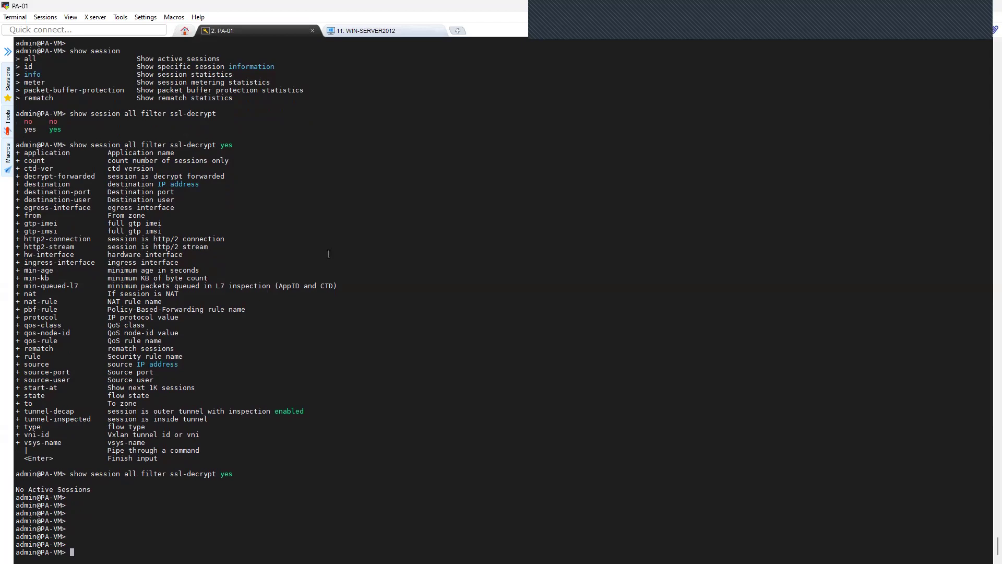
type("show syss")
key("BackSpace")
type("tem setting ssl-decrypt certificate")
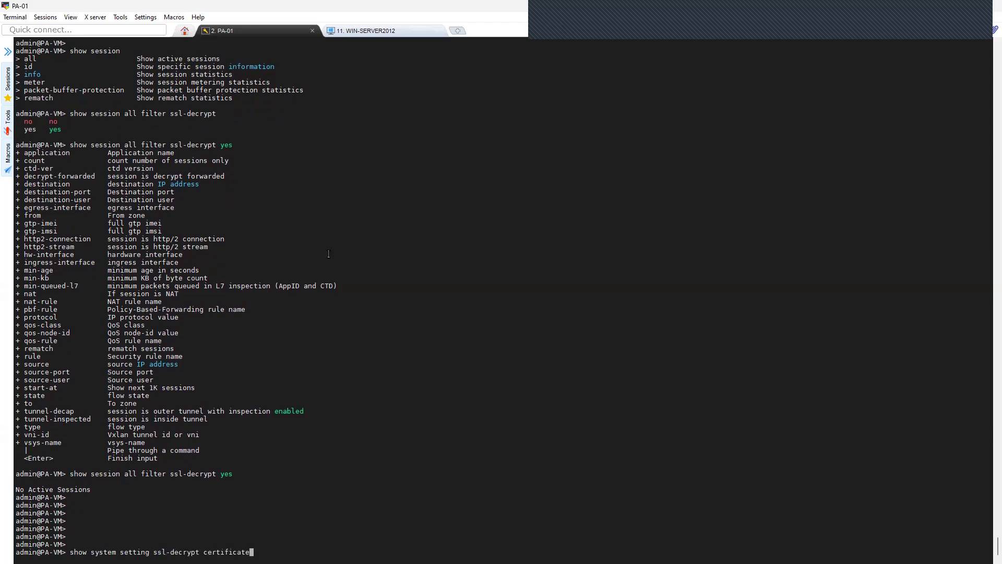
type(" ?")
key("Return")
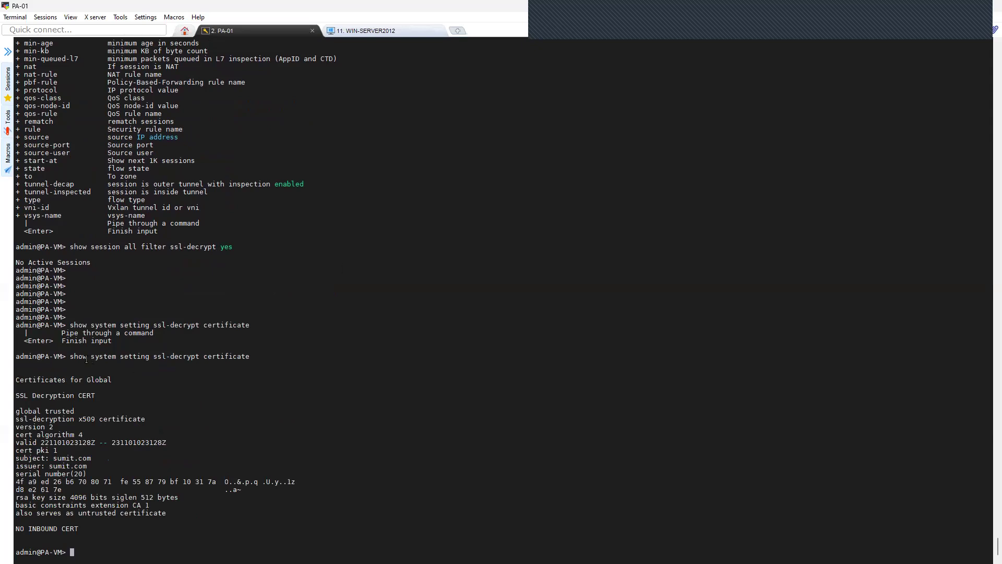
Examine the SSL decryption certificate output, including its validity, subject and issuer
left_click_drag(70, 357, 250, 357)
left_click(119, 396)
left_click_drag(16, 378, 99, 442)
left_click_drag(16, 458, 91, 458)
left_click_drag(16, 465, 18, 359)
left_click(163, 531)
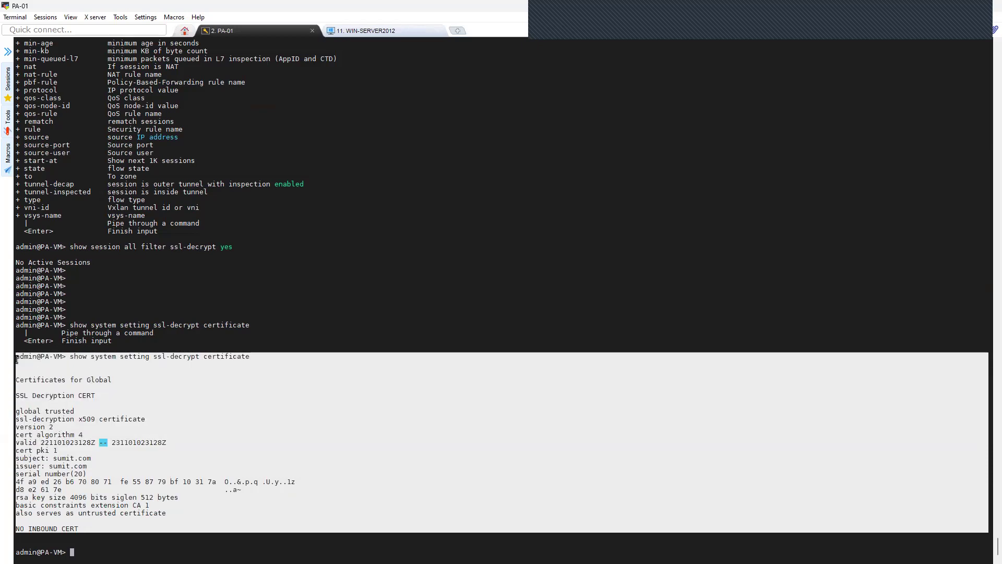
left_click(291, 434)
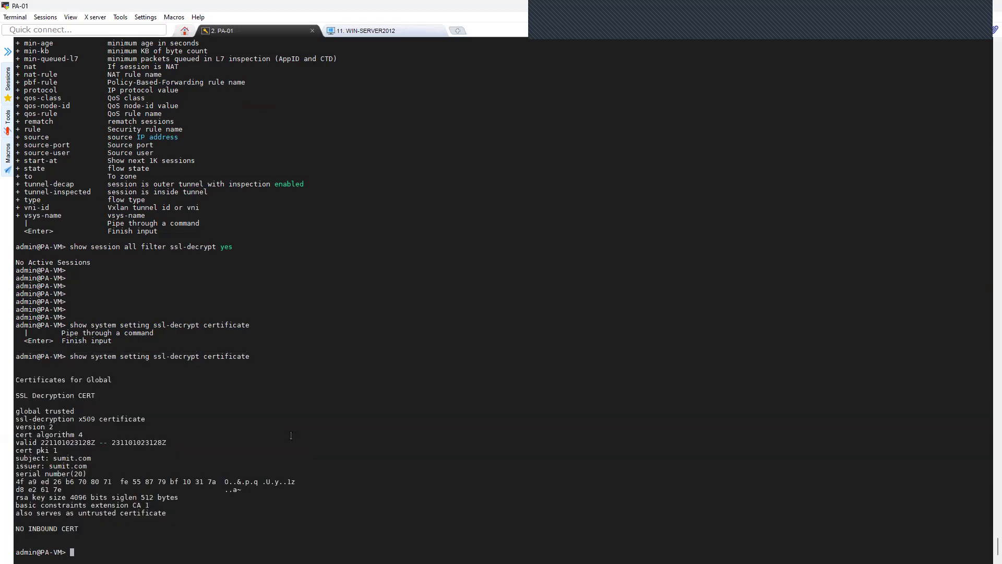
key("Return")
key("Return")
left_click_drag(107, 515, 18, 379)
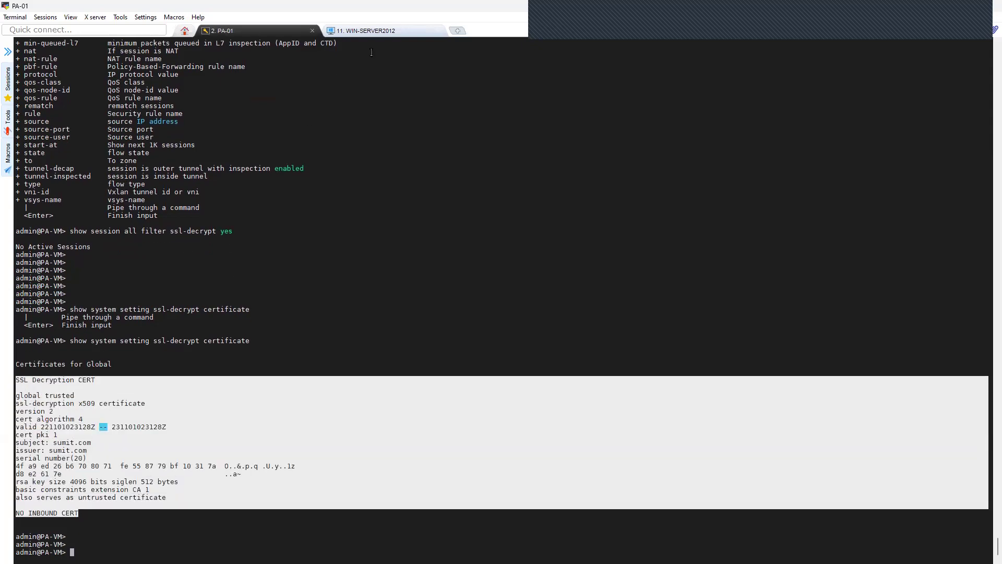
Load YouTube and google.com in separate Firefox tabs on WIN-SERVER2012
left_click(384, 34)
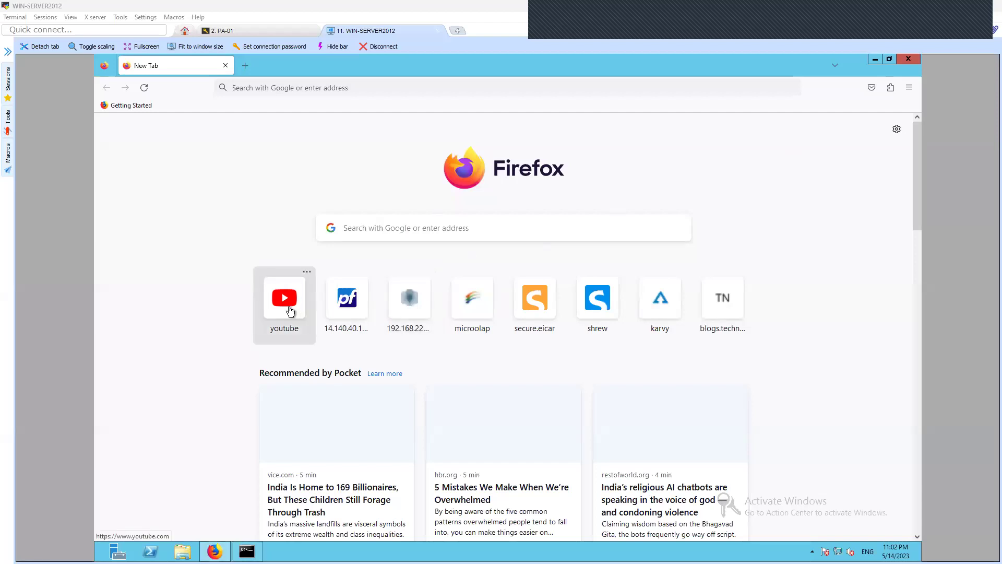
left_click(290, 311)
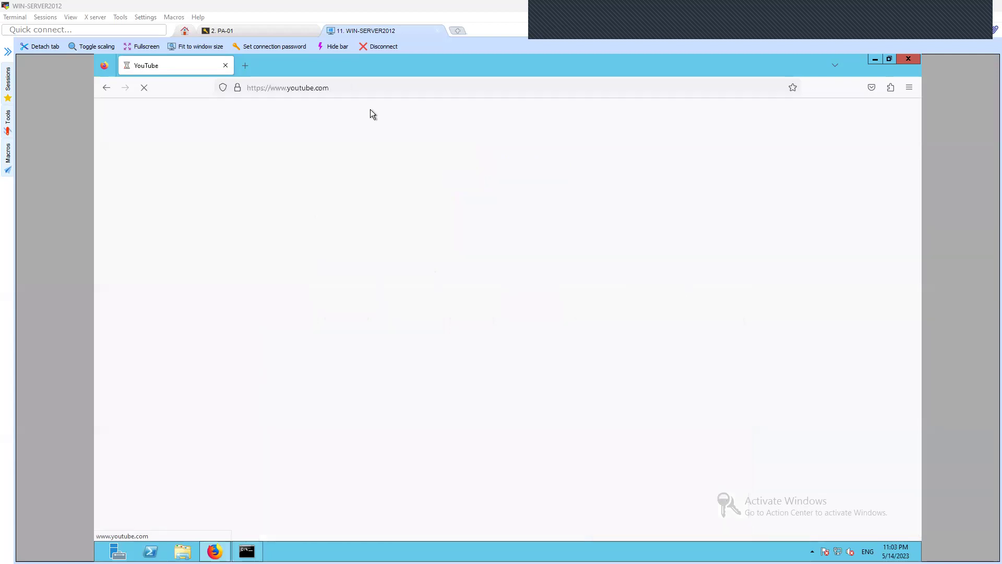
left_click(245, 66)
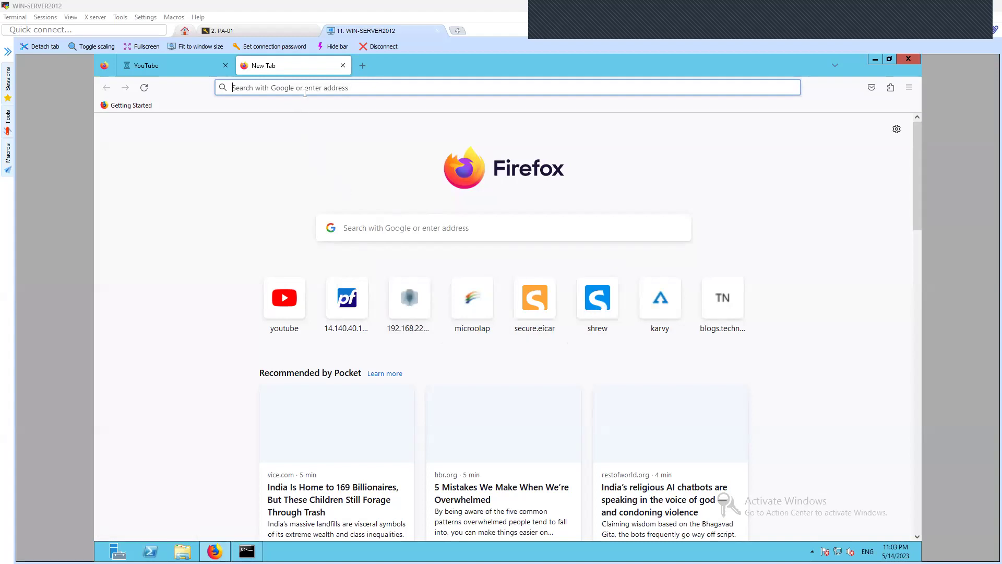
type("google.com/")
key("Return")
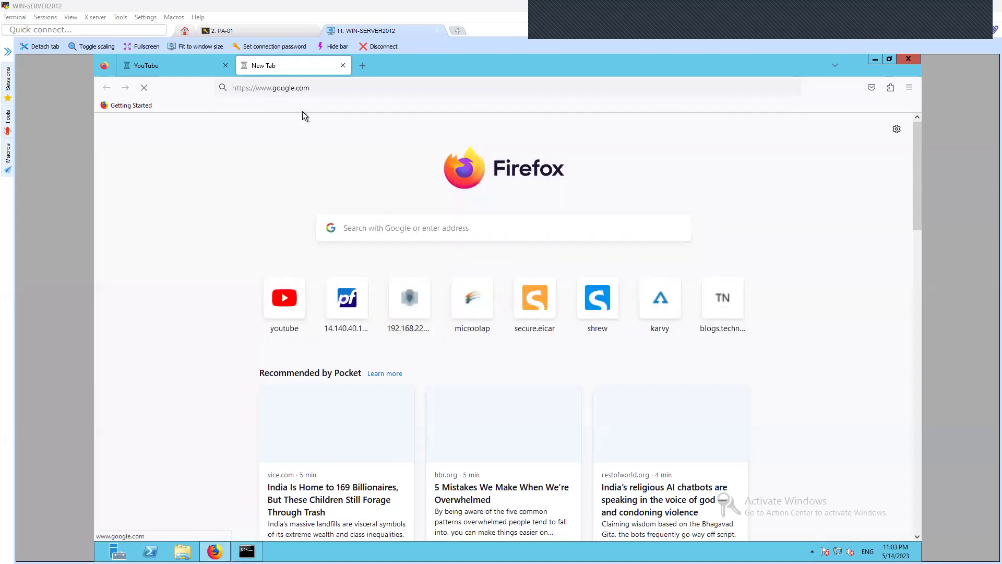
Check which authority verifies YouTube's secure connection, then close the test pages
left_click(202, 67)
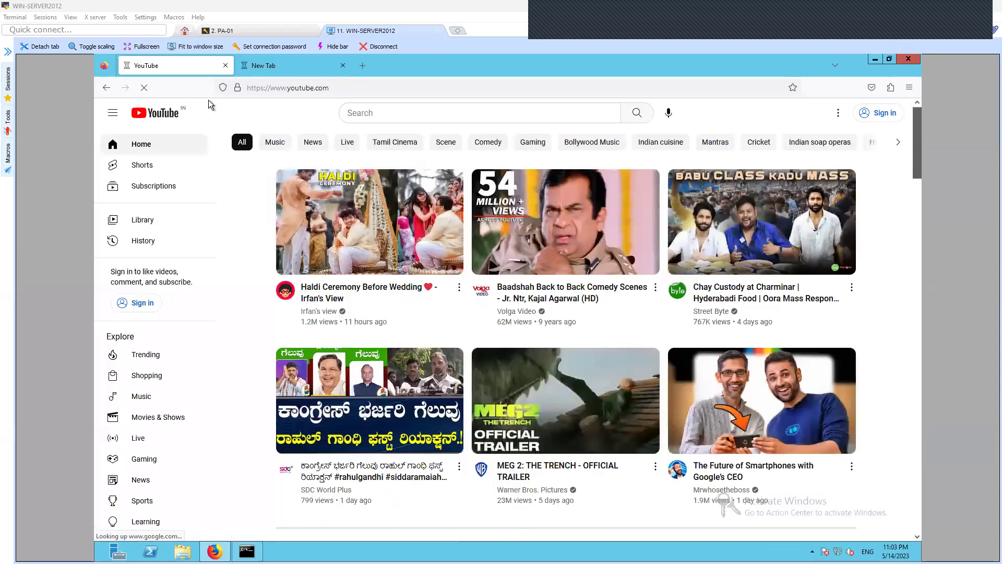
left_click(237, 88)
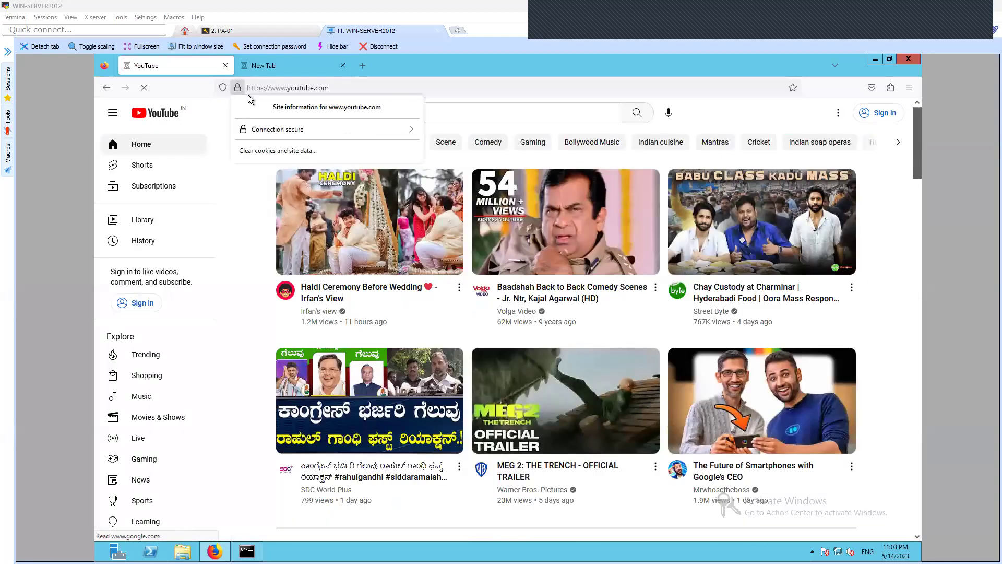
left_click(414, 130)
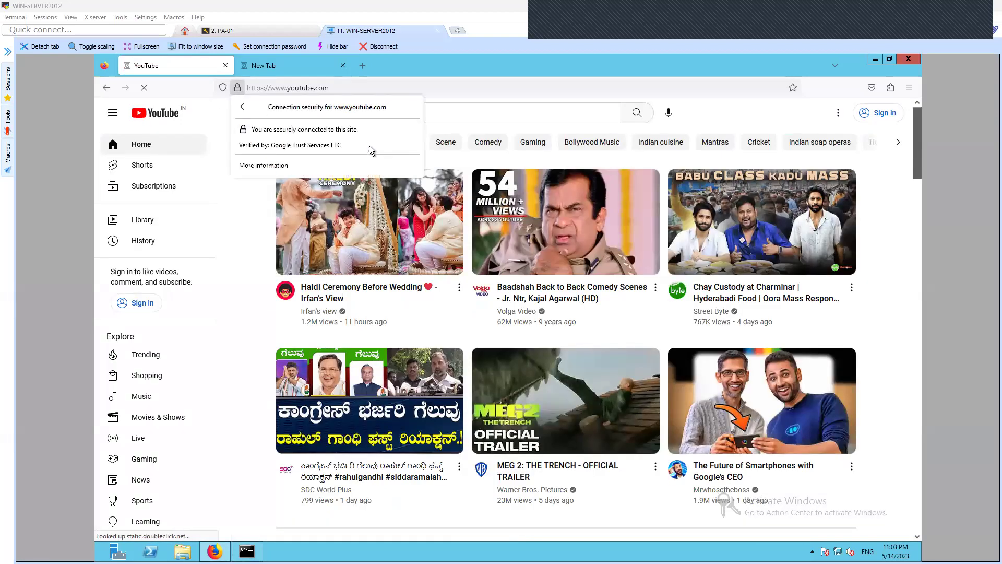
left_click(716, 111)
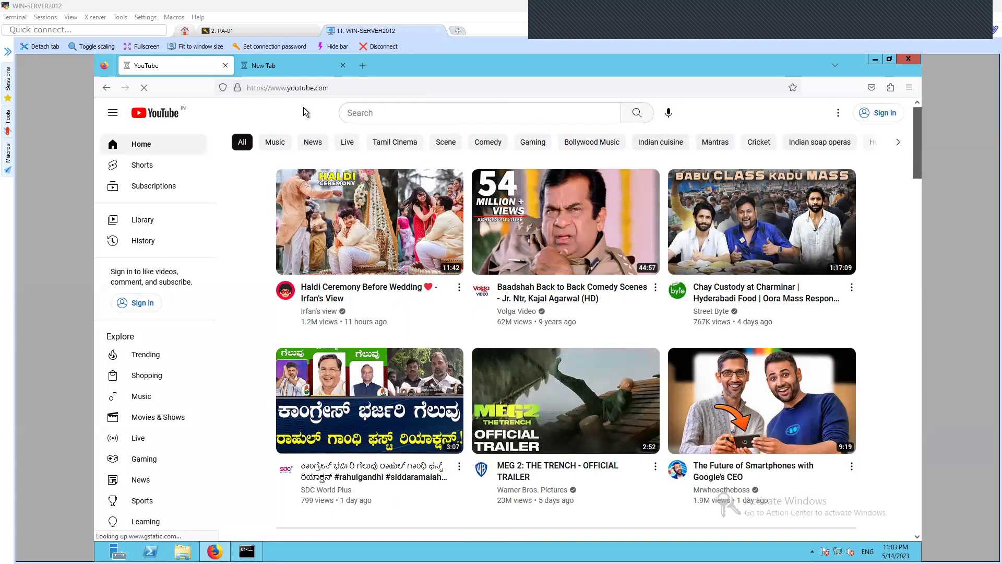
left_click(232, 67)
left_click(225, 65)
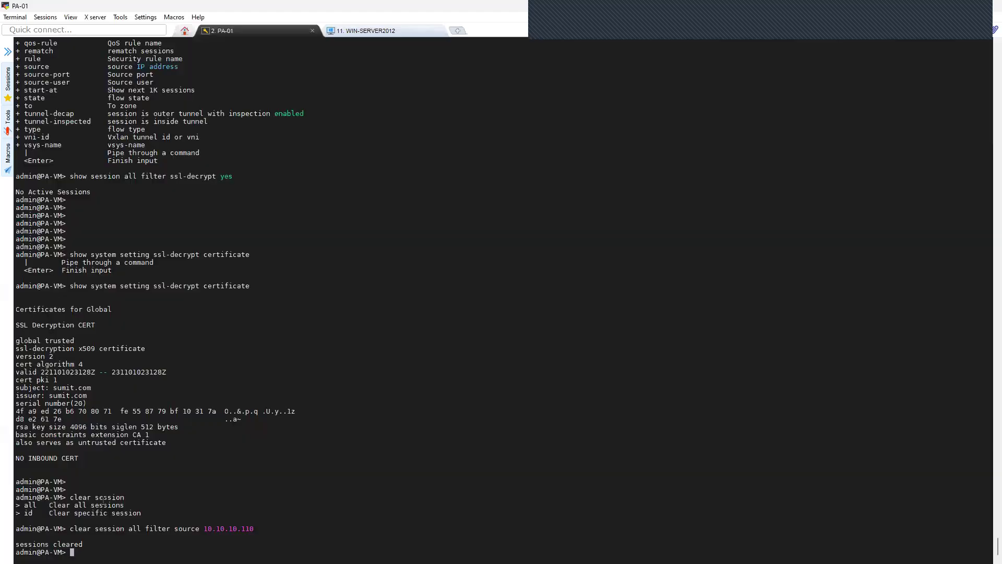
Review the "clear session all filter source 10.10.10.110" command and its source address in the PA-01 terminal
left_click_drag(69, 532, 254, 528)
left_click(250, 529)
left_click(292, 518)
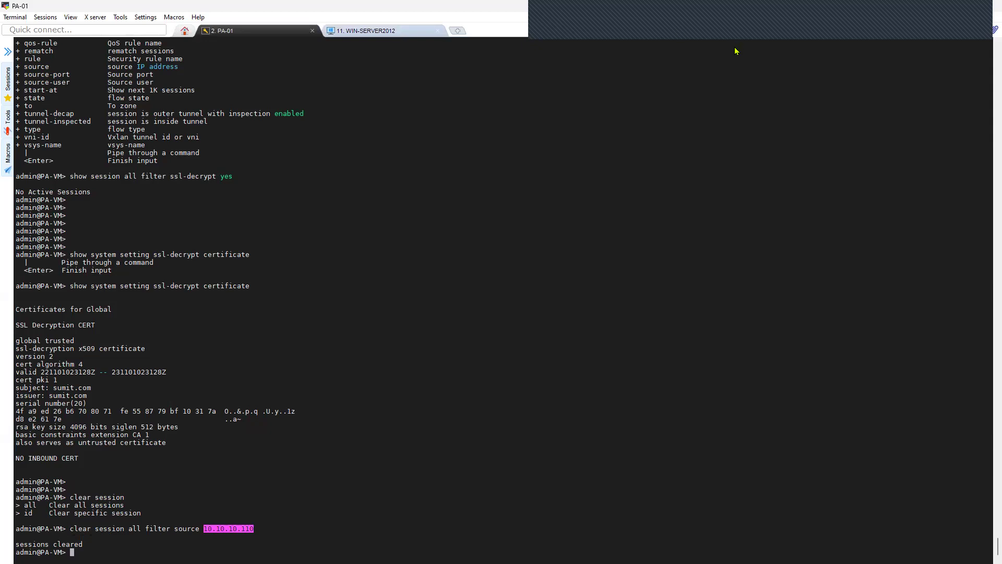
Return to Firefox on WIN-SERVER2012 and load YouTube and google.com again to retest decryption
key("ctrl+Tab")
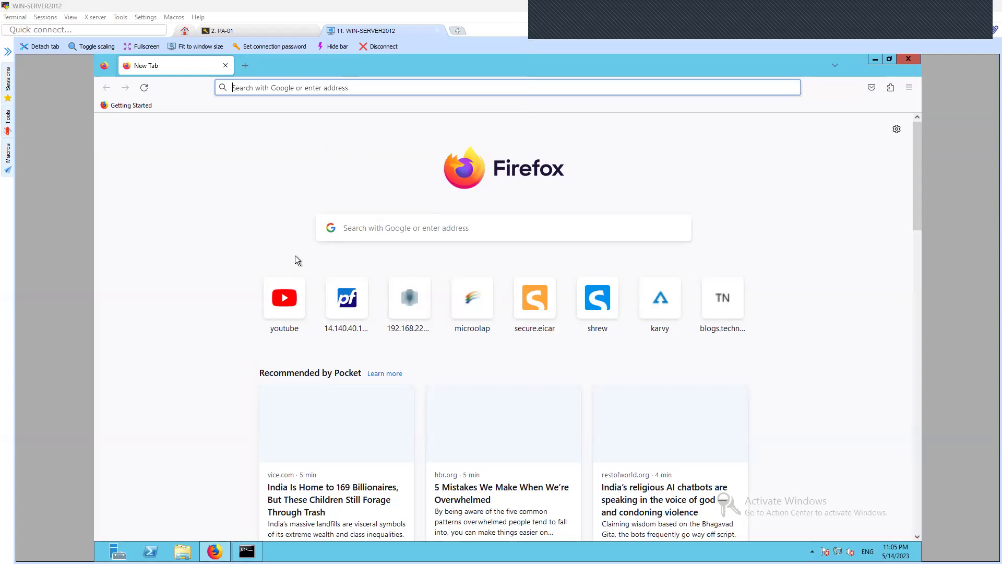
left_click(296, 294)
left_click(246, 67)
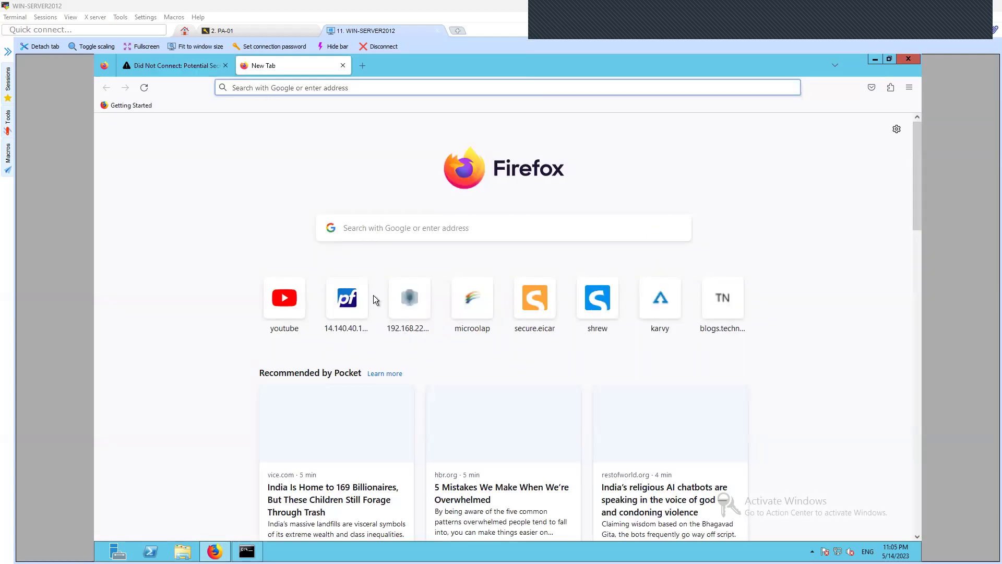
type("google.com")
key("Return")
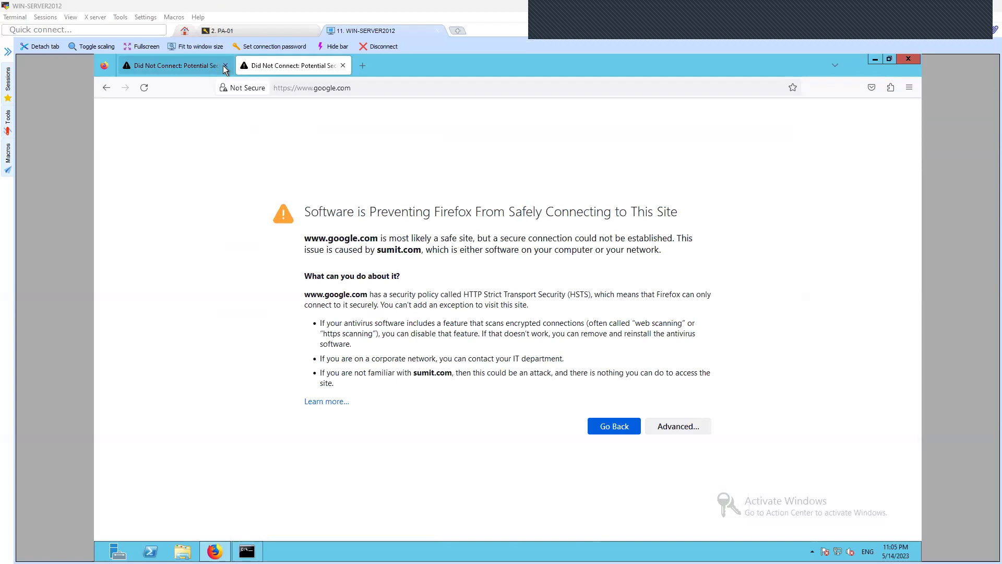
Read the security warning on the YouTube page, including what it names as the cause
left_click(193, 65)
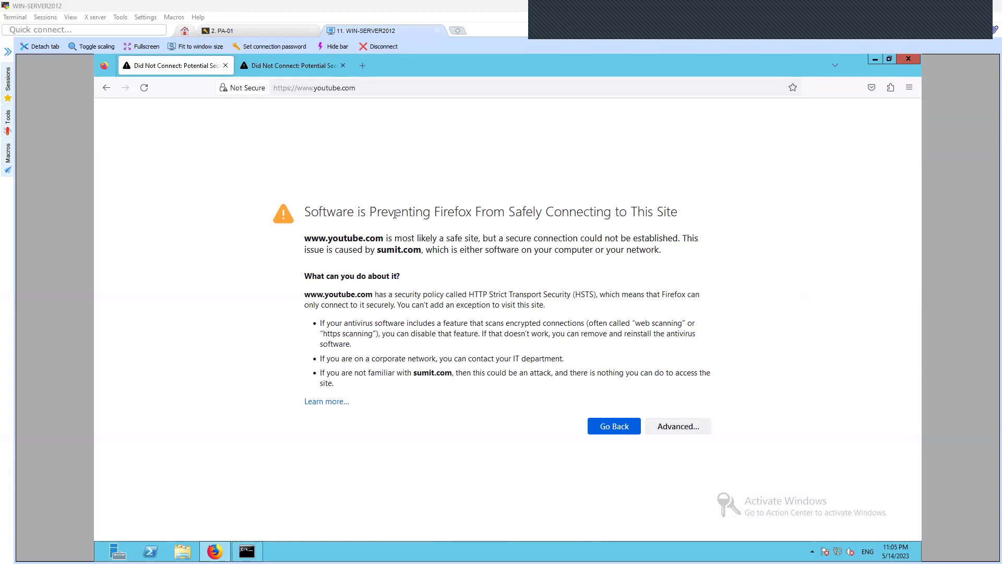
left_click_drag(369, 211, 672, 217)
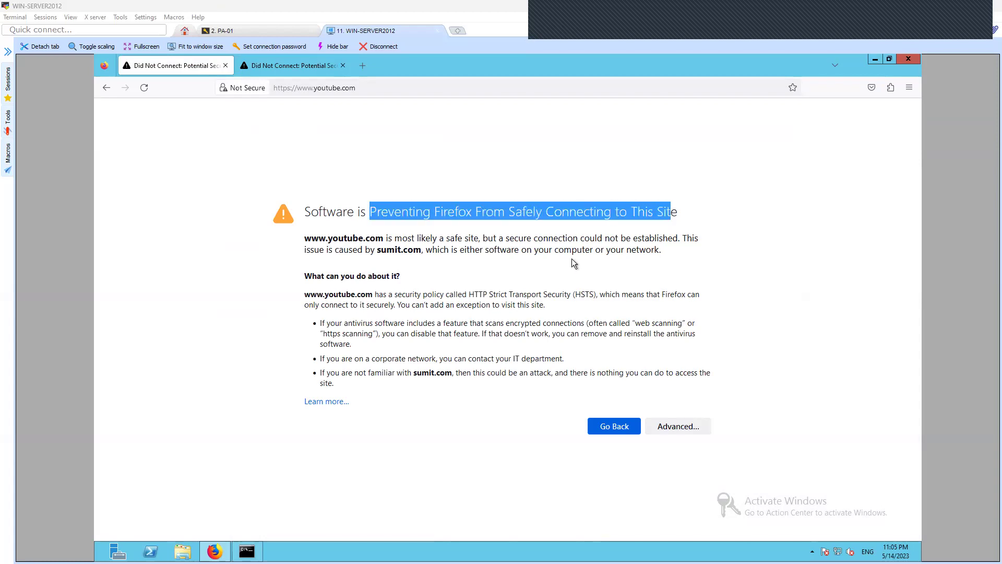
left_click(601, 261)
left_click_drag(659, 250, 306, 244)
left_click(373, 264)
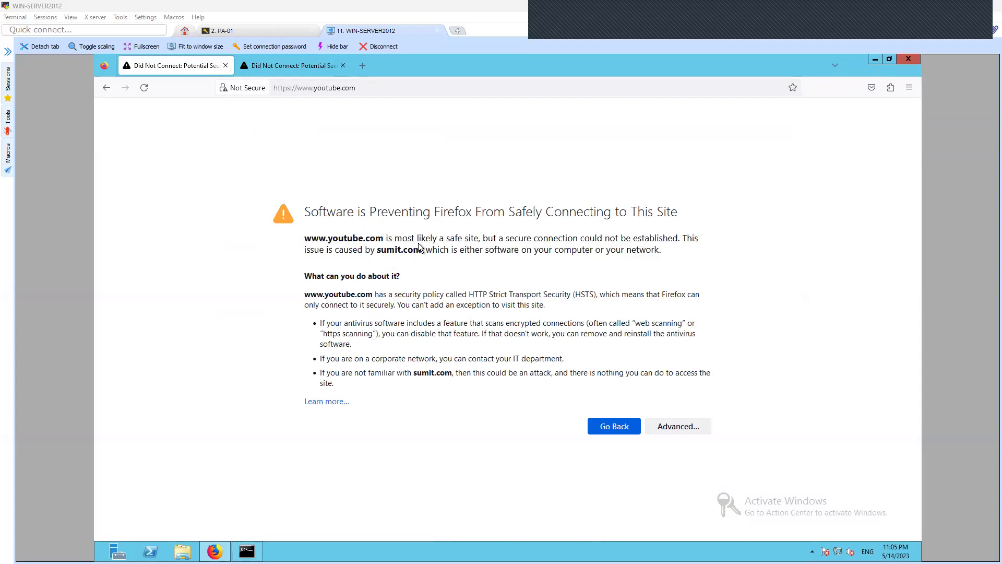
left_click_drag(377, 251, 423, 259)
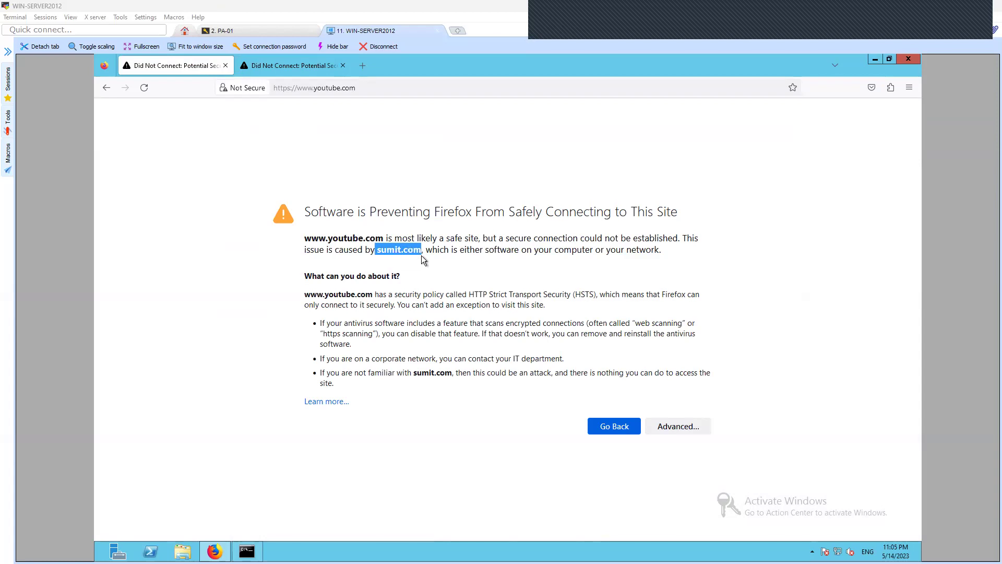
left_click(305, 255)
left_click_drag(304, 238, 422, 254)
left_click(400, 268)
View the certificate from the YouTube warning's advanced details and examine its issuer name fields
left_click(686, 427)
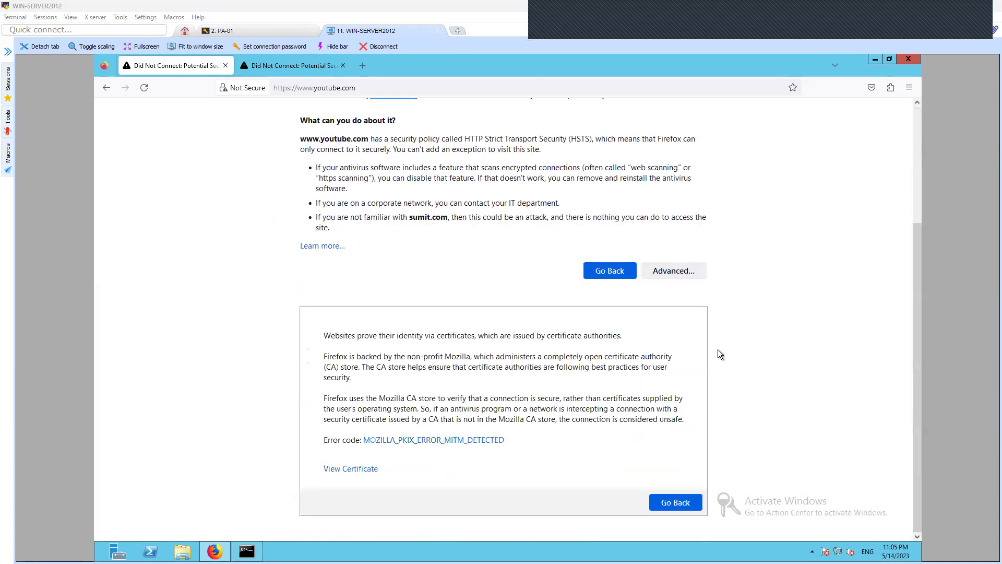
left_click(358, 468)
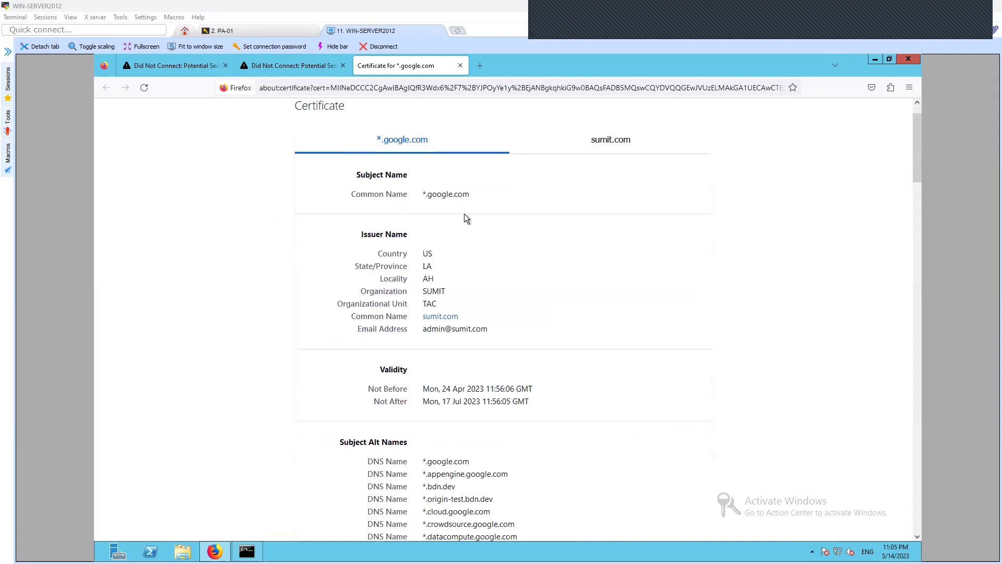
scroll(465, 213, "down", 2)
left_click_drag(421, 275, 449, 280)
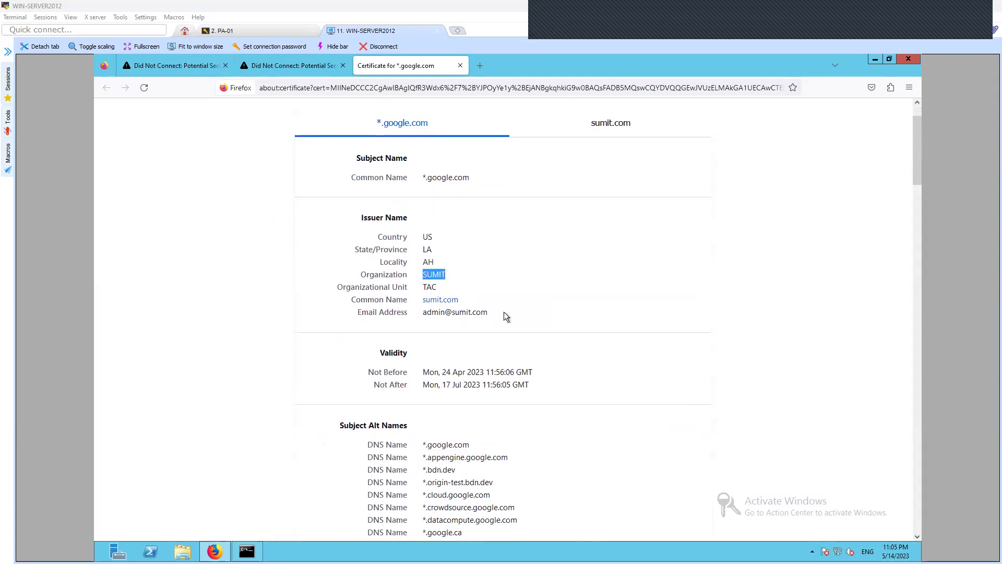
left_click_drag(503, 311, 473, 312)
left_click(387, 235)
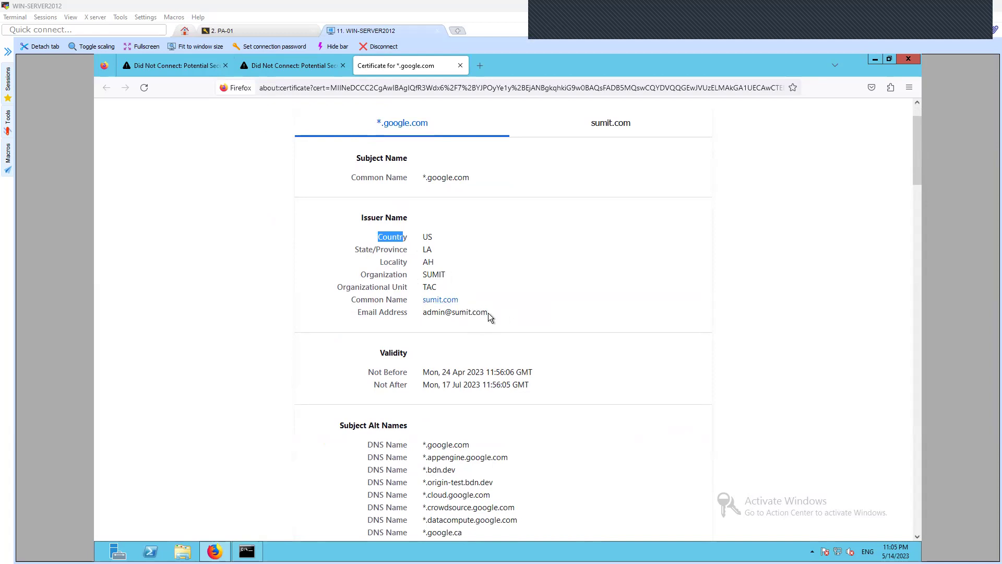
Examine the *.google.com certificate's issuer email address, validity, alternative names, fingerprints and key usages
left_click_drag(487, 313, 459, 312)
scroll(384, 284, "up", 2)
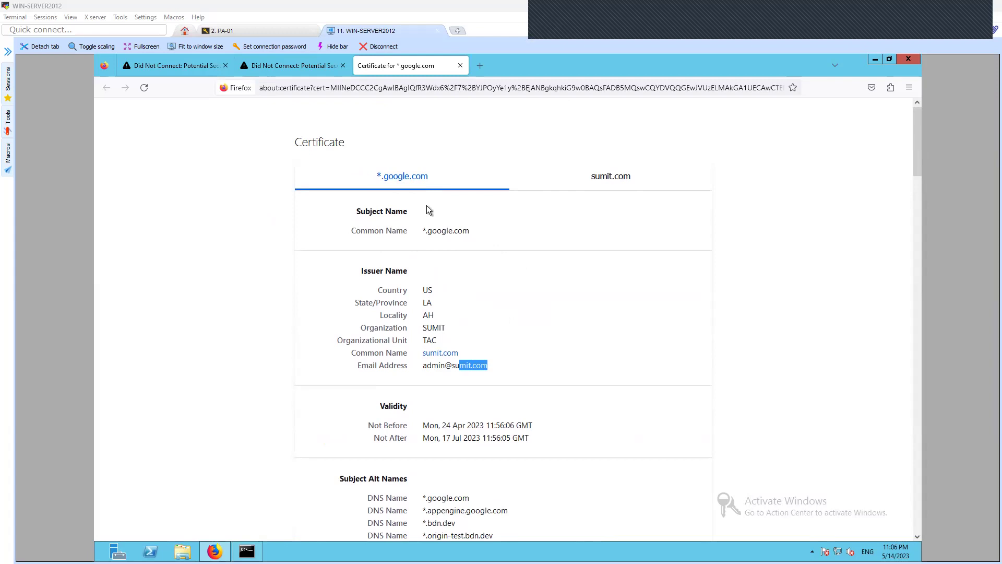
left_click_drag(501, 369, 359, 345)
scroll(529, 379, "down", 10)
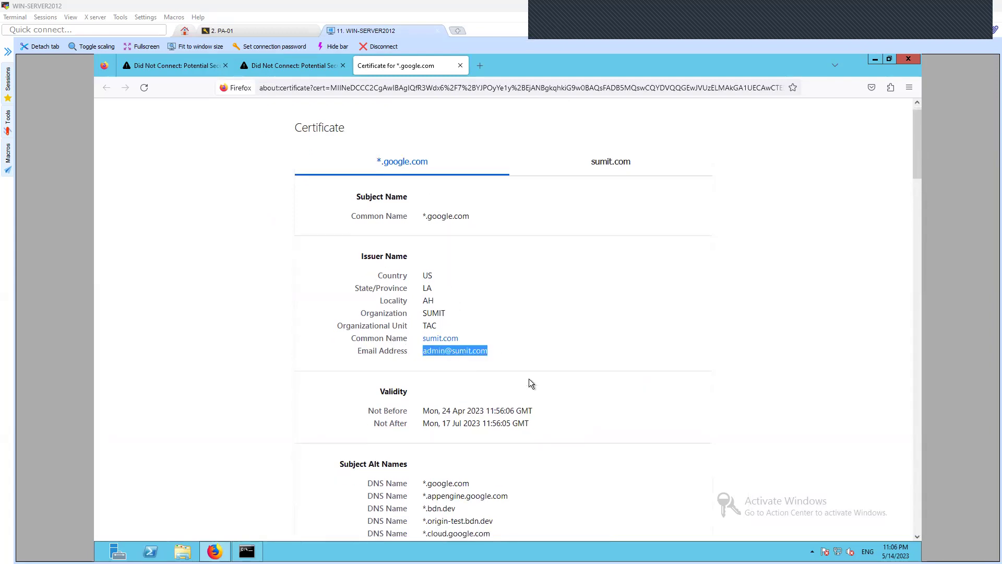
scroll(528, 378, "down", 15)
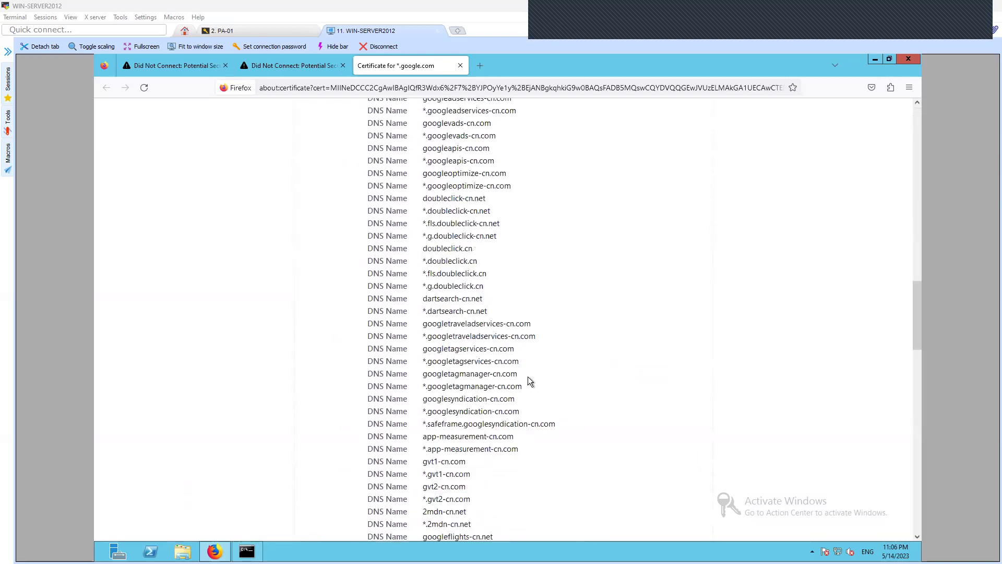
scroll(527, 377, "down", 5)
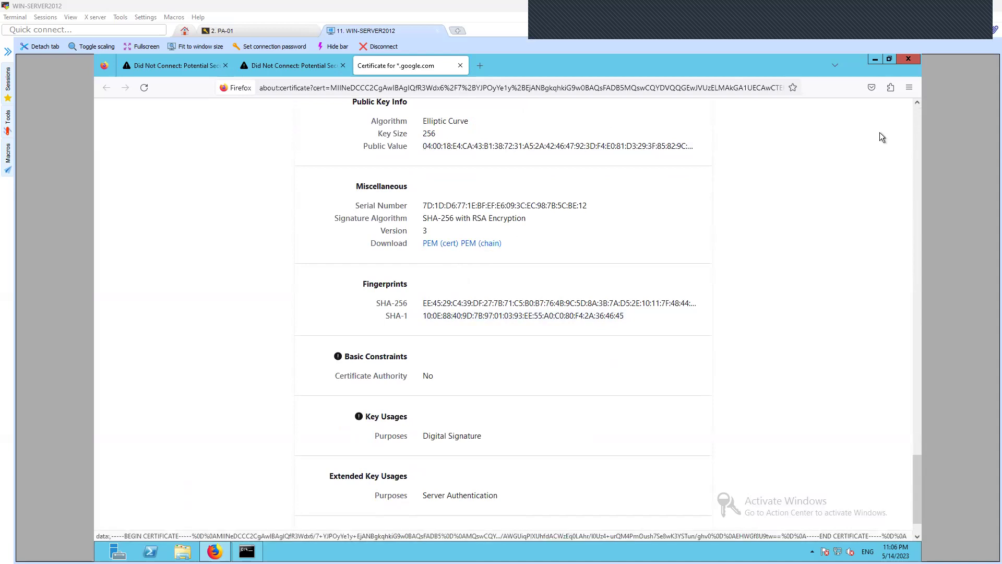
Clear the browser's list of downloads and close the Library window
left_click(908, 87)
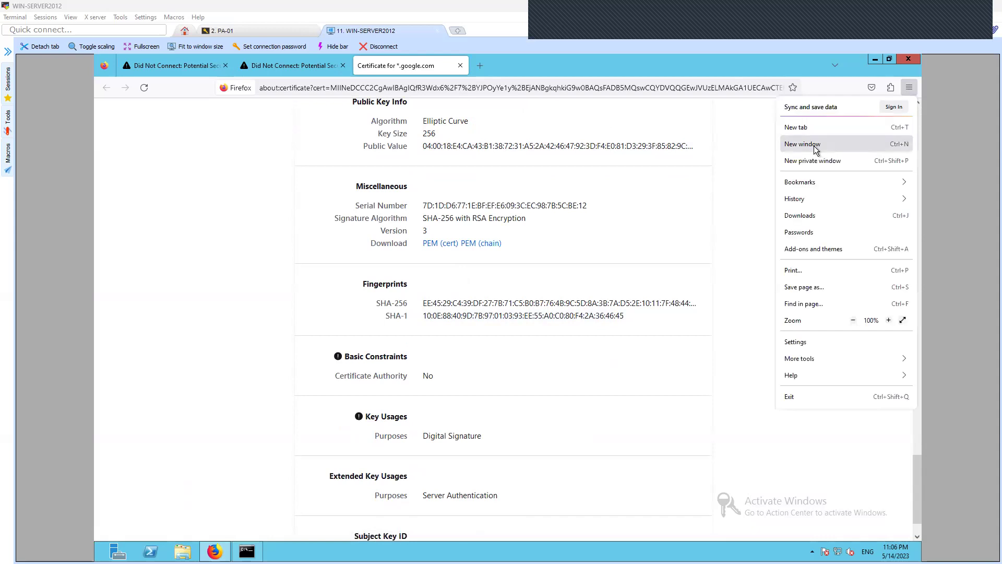
left_click(831, 216)
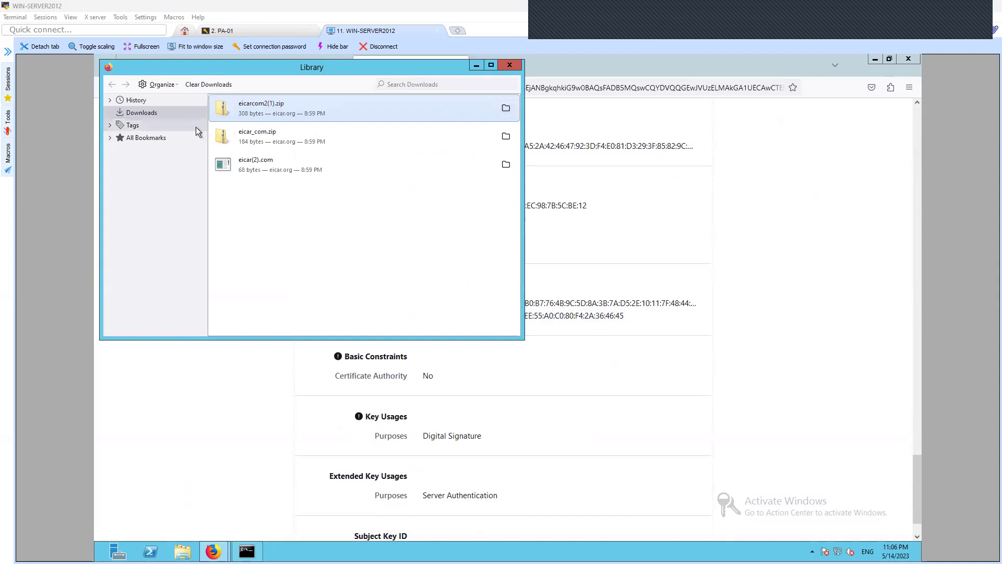
left_click(206, 86)
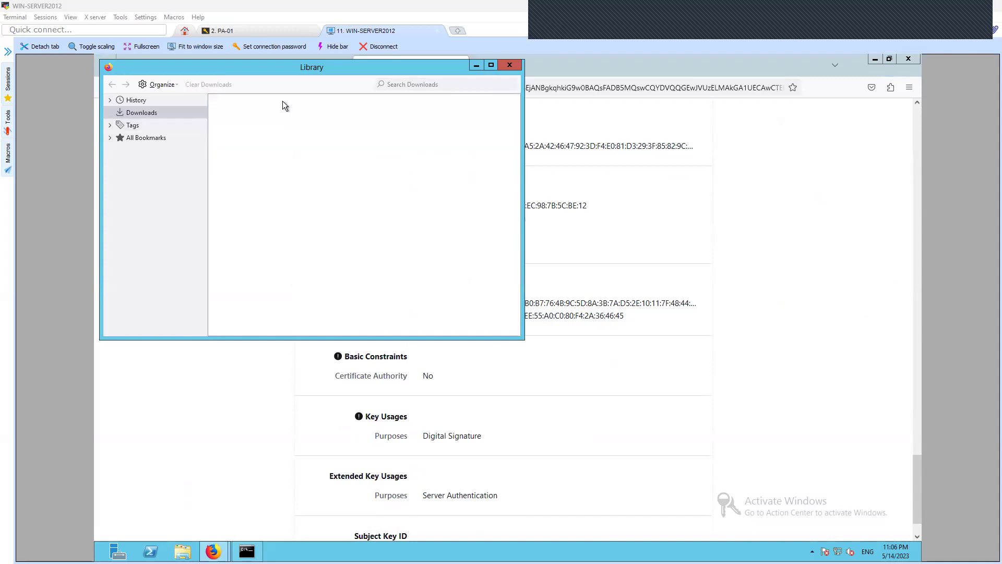
left_click(509, 65)
Open the google-com security certificate from the Downloads folder in File Explorer, accepting the security warning
left_click(182, 552)
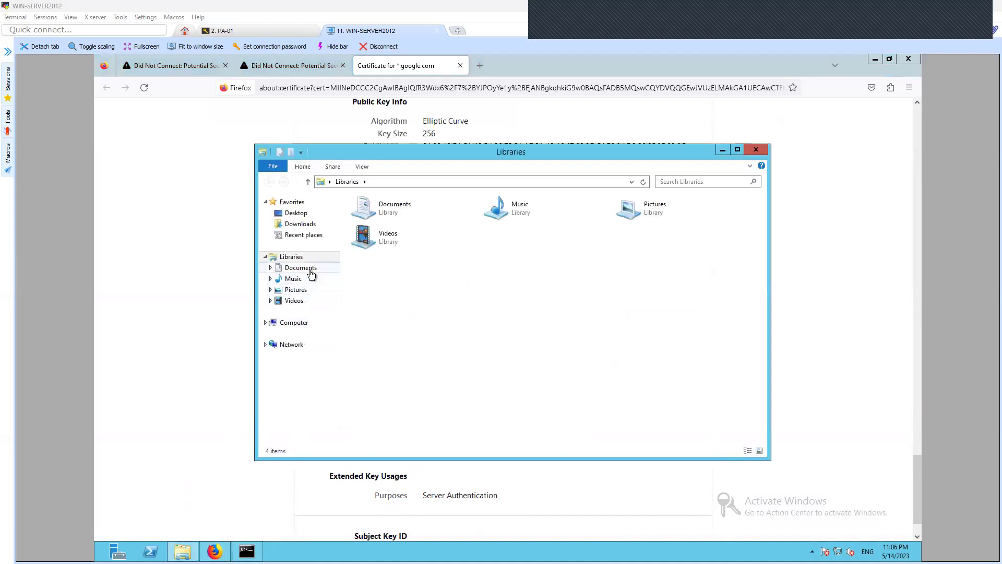
left_click(312, 225)
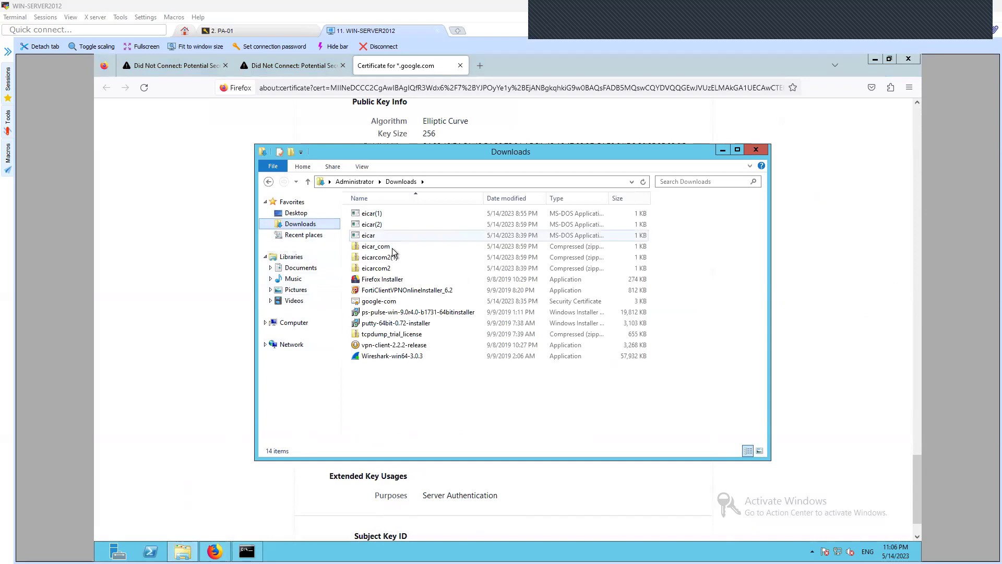
left_click(394, 301)
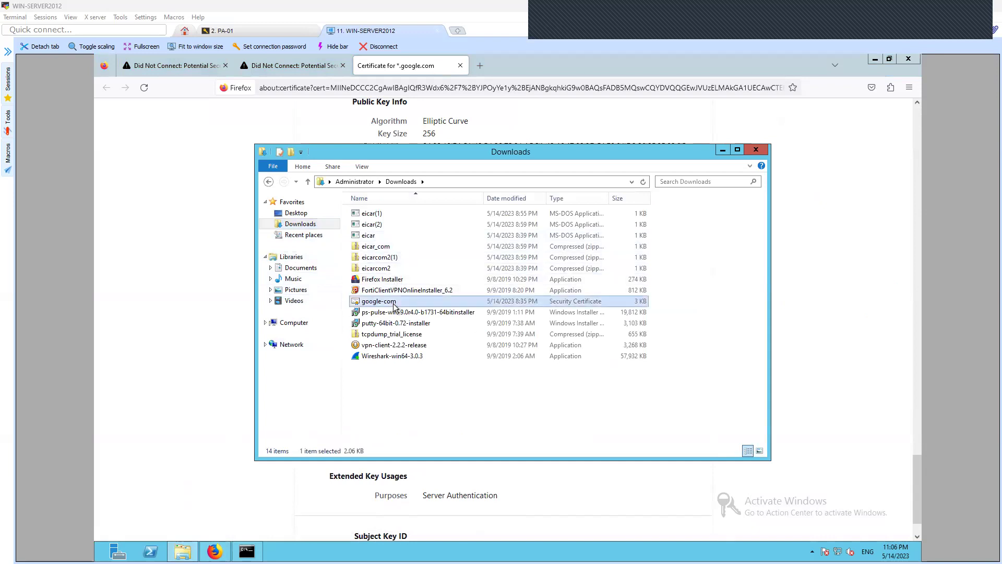
right_click(394, 306)
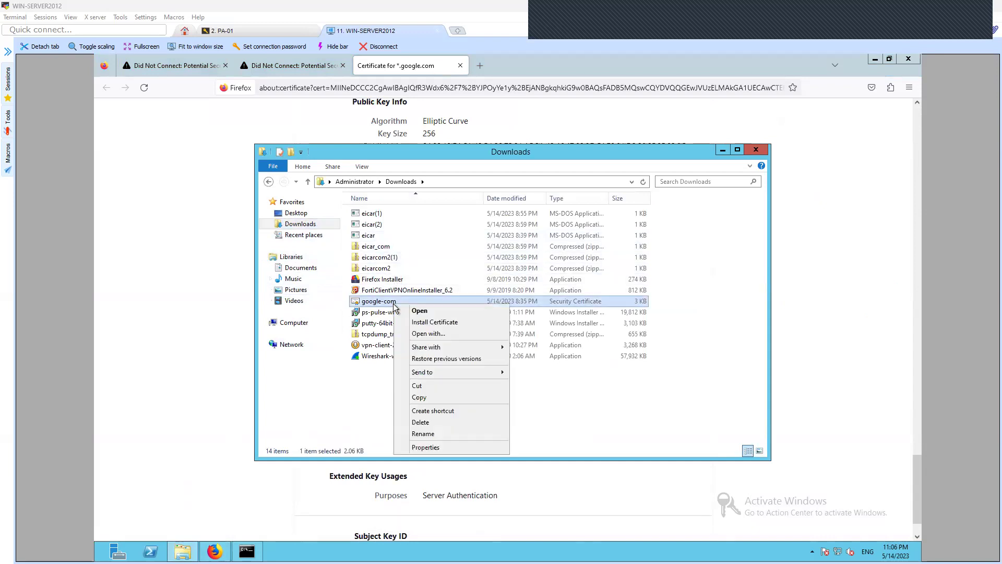
left_click(414, 311)
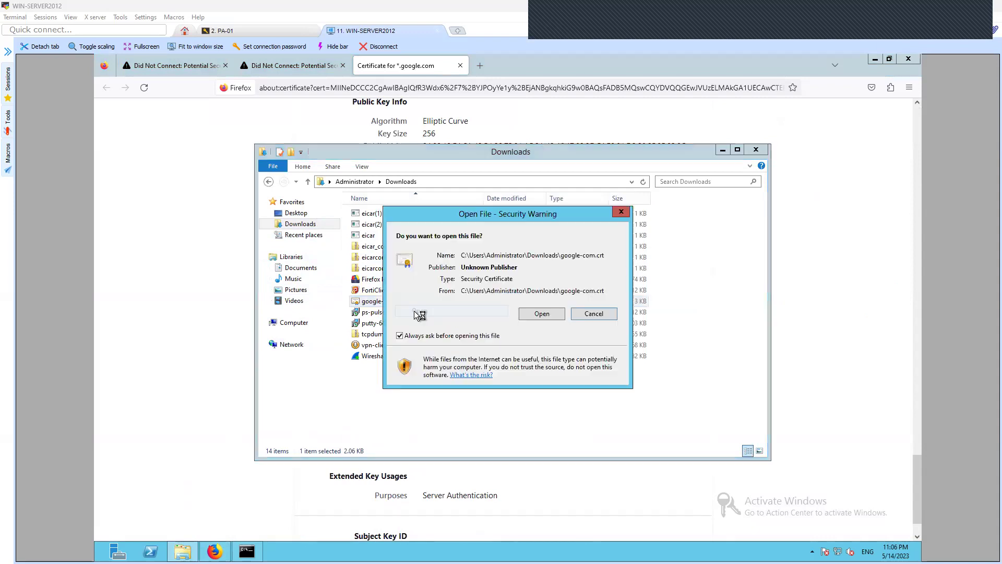
left_click(526, 317)
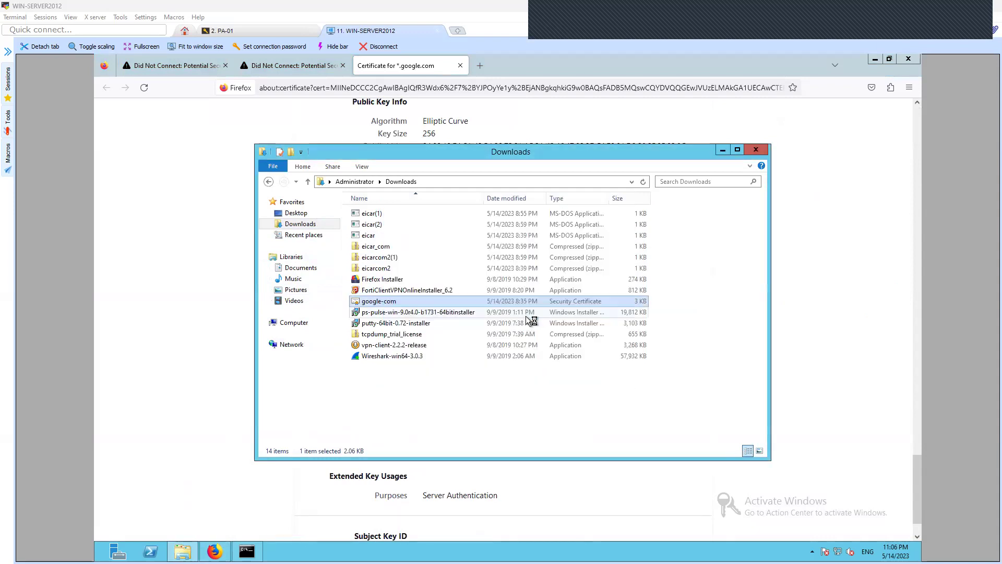
Place the google-com certificate window beside the issuer details of the *.google.com certificate page in Firefox to compare them
left_click_drag(261, 78, 422, 107)
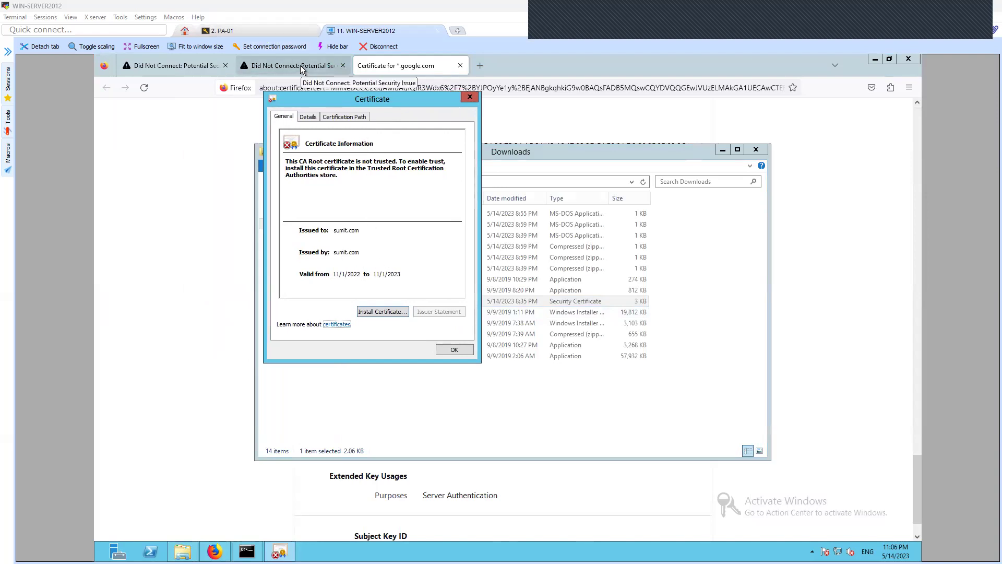
left_click(336, 127)
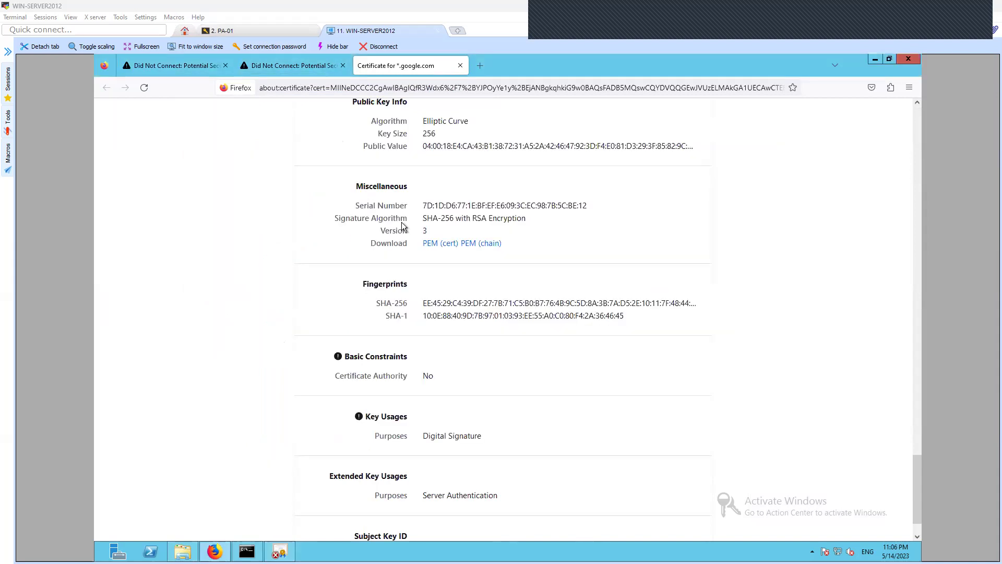
scroll(365, 214, "up", 3)
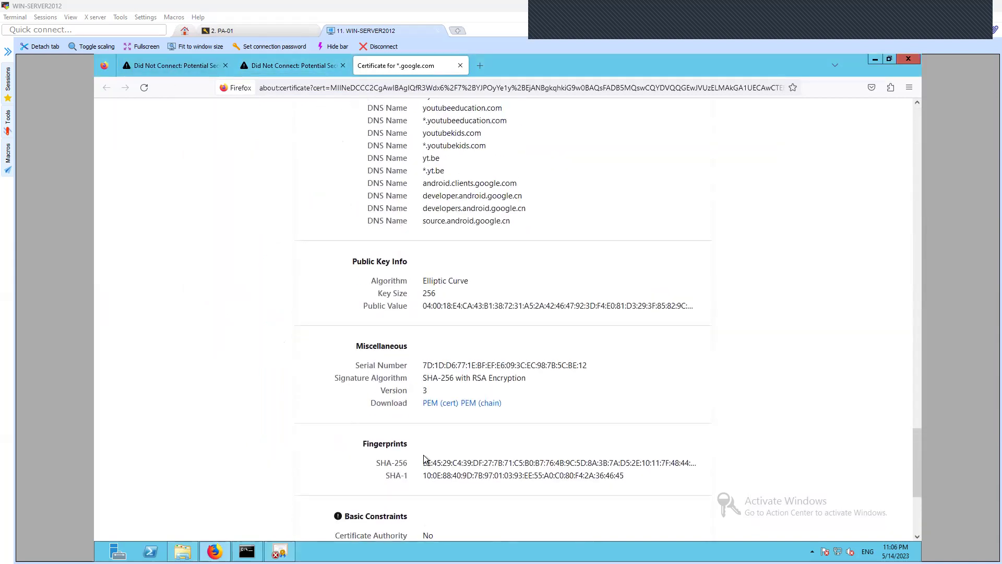
left_click(278, 67)
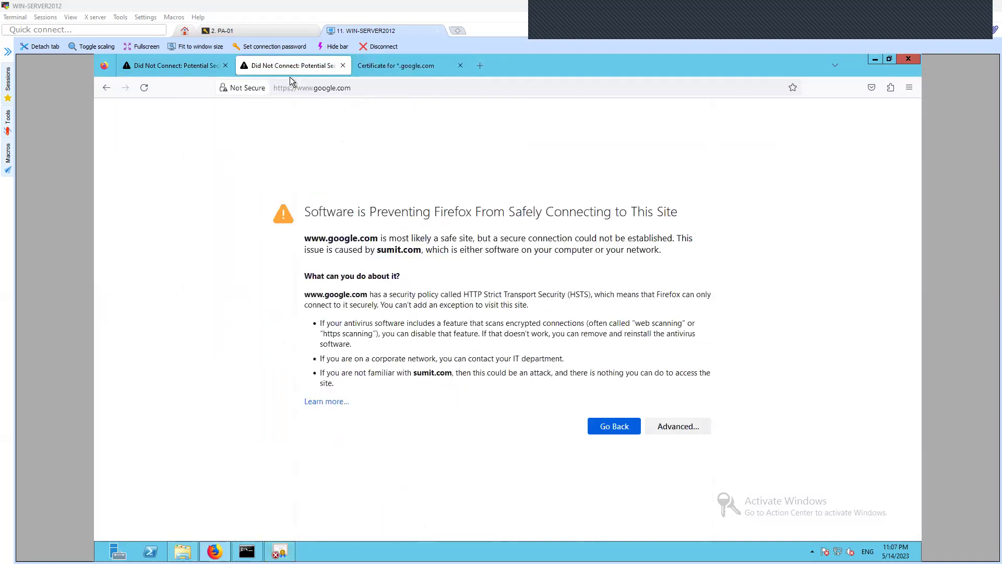
left_click(405, 65)
left_click(279, 551)
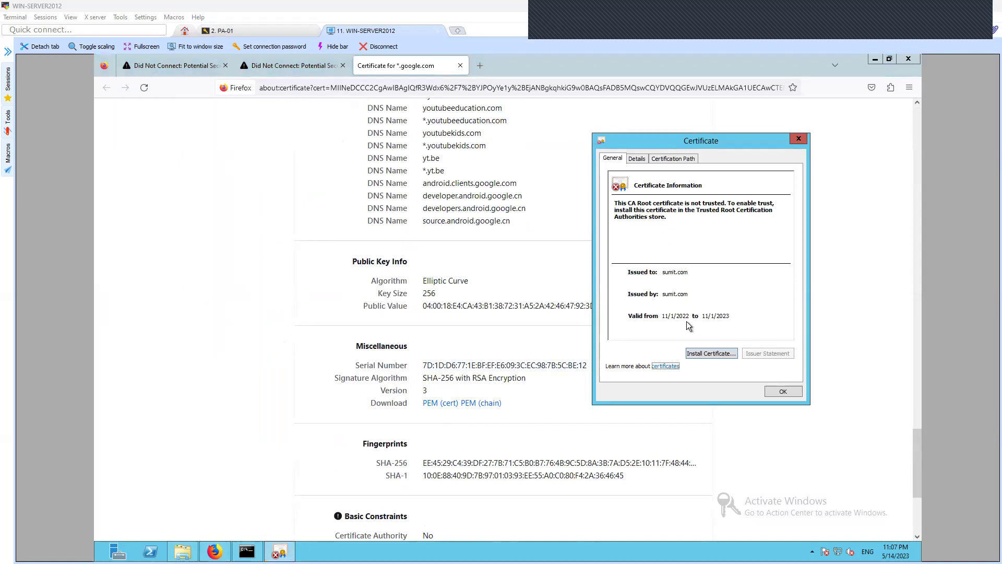
left_click(474, 321)
scroll(506, 239, "up", 10)
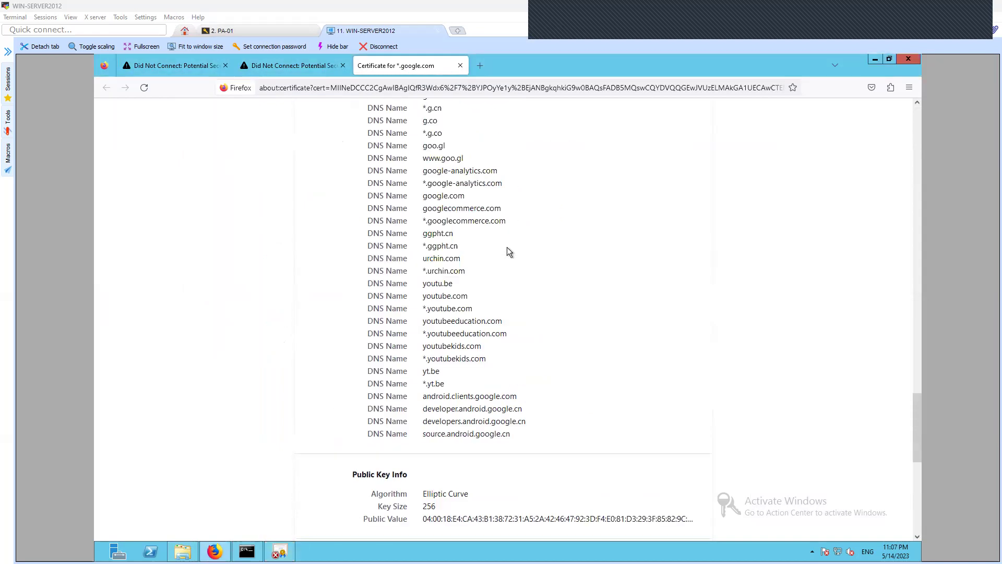
scroll(509, 251, "up", 20)
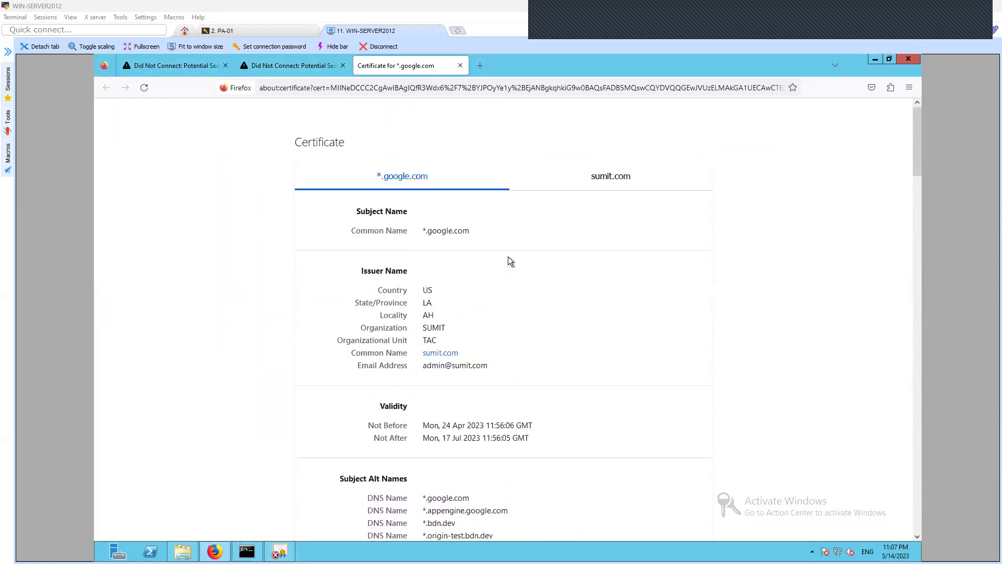
scroll(507, 261, "down", 3)
left_click(279, 551)
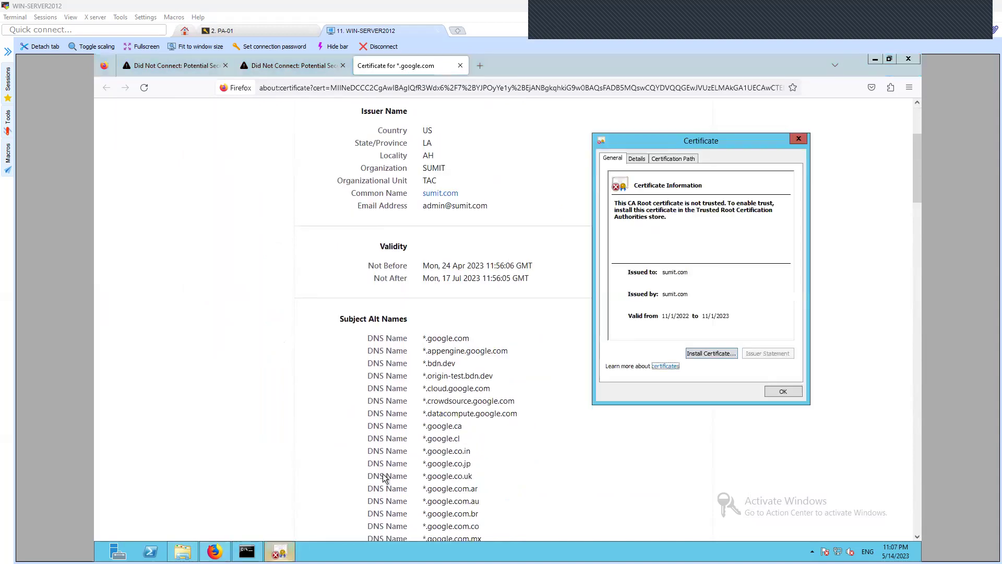
left_click_drag(712, 141, 731, 127)
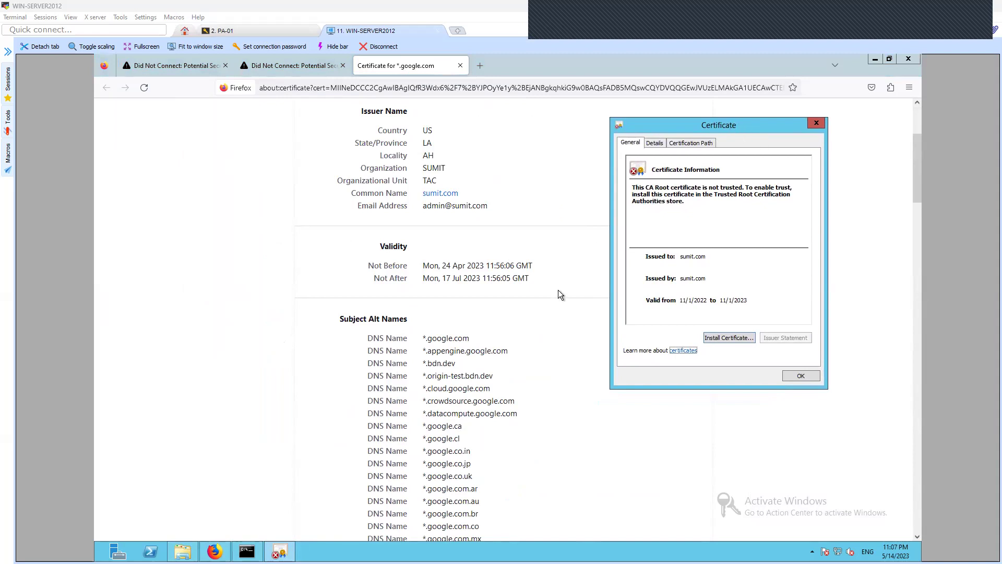
Examine the Issuer field in the google-com certificate's details and close the certificate window
left_click(655, 142)
left_click(653, 223)
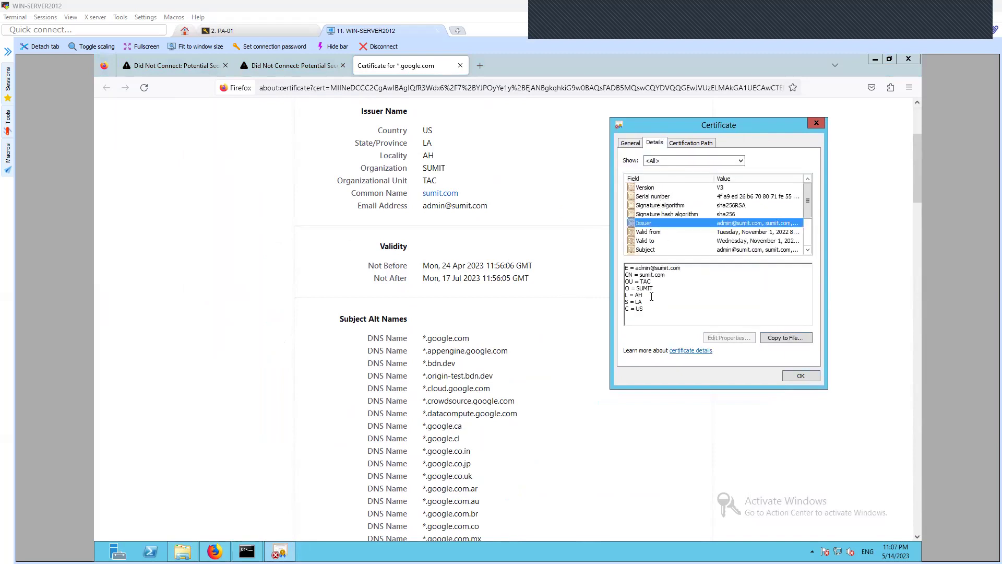
left_click_drag(655, 309, 625, 267)
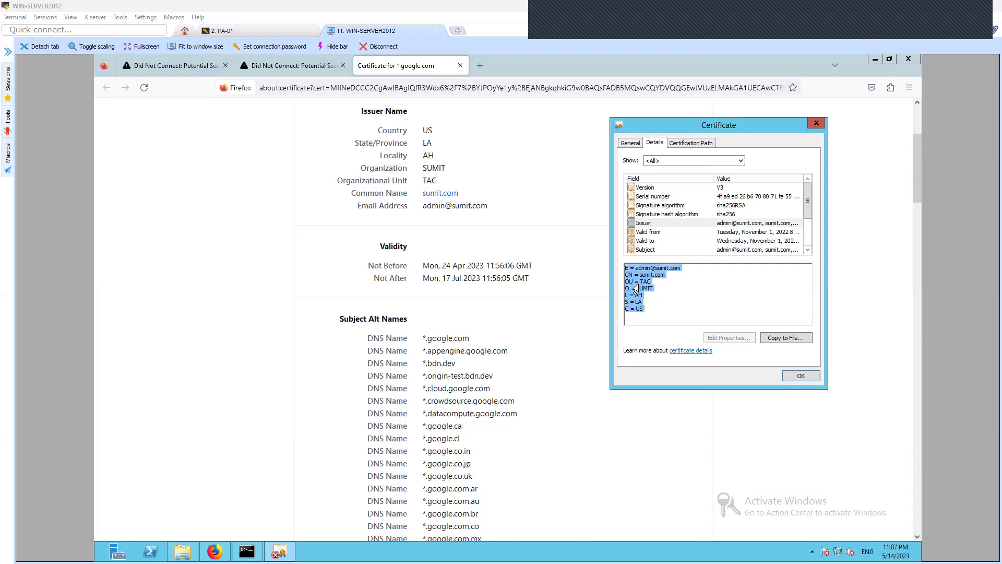
left_click(708, 145)
left_click(816, 123)
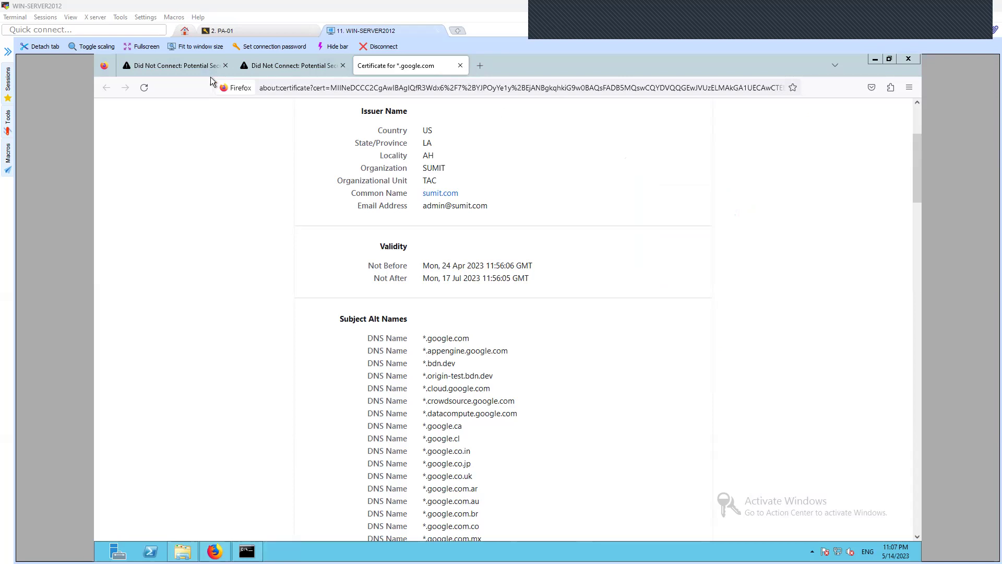
Replace the *.google.com certificate page with a new tab and open the Certificate Manager from Firefox's Privacy & Security settings
left_click(480, 65)
left_click(386, 71)
left_click(461, 66)
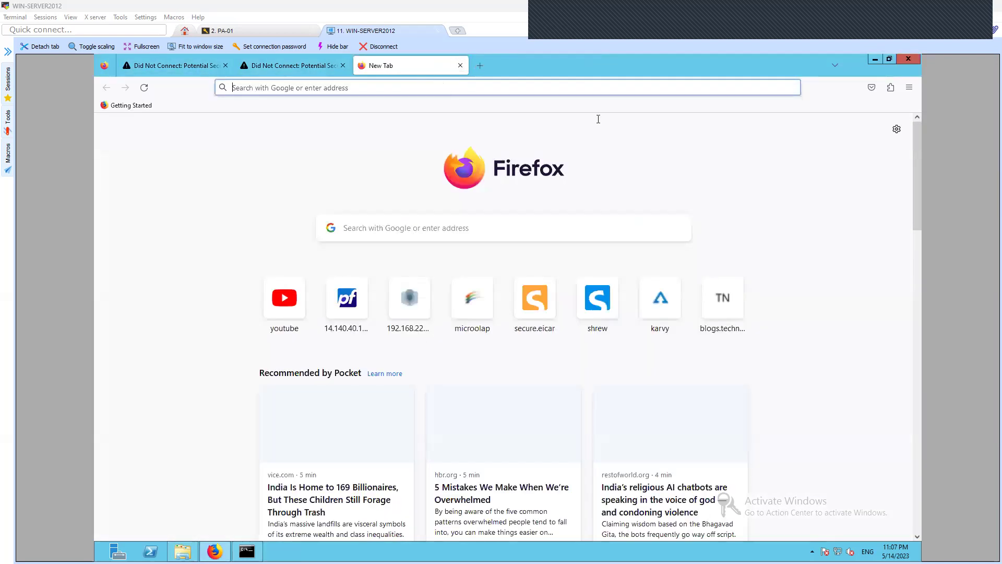
left_click(908, 87)
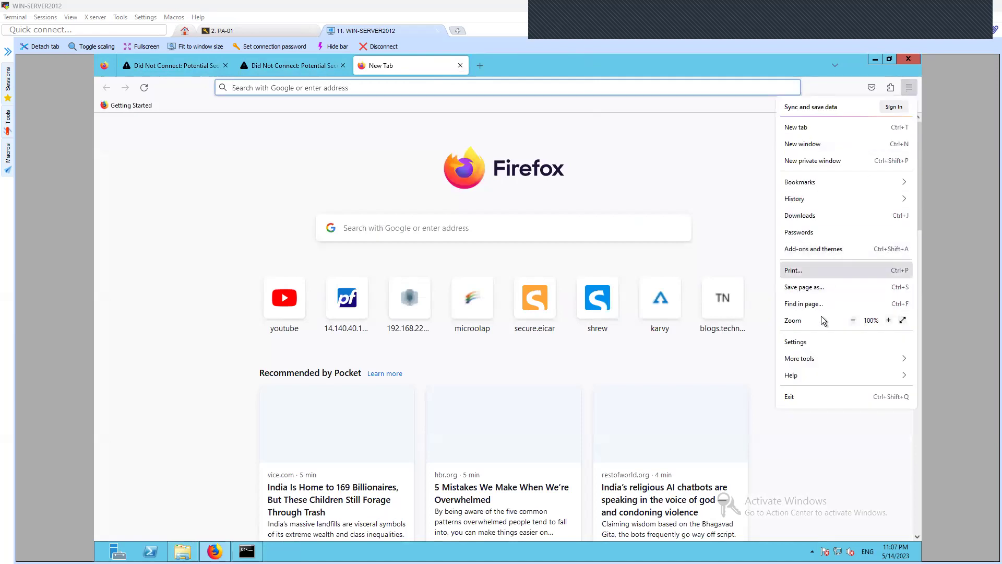
left_click(815, 342)
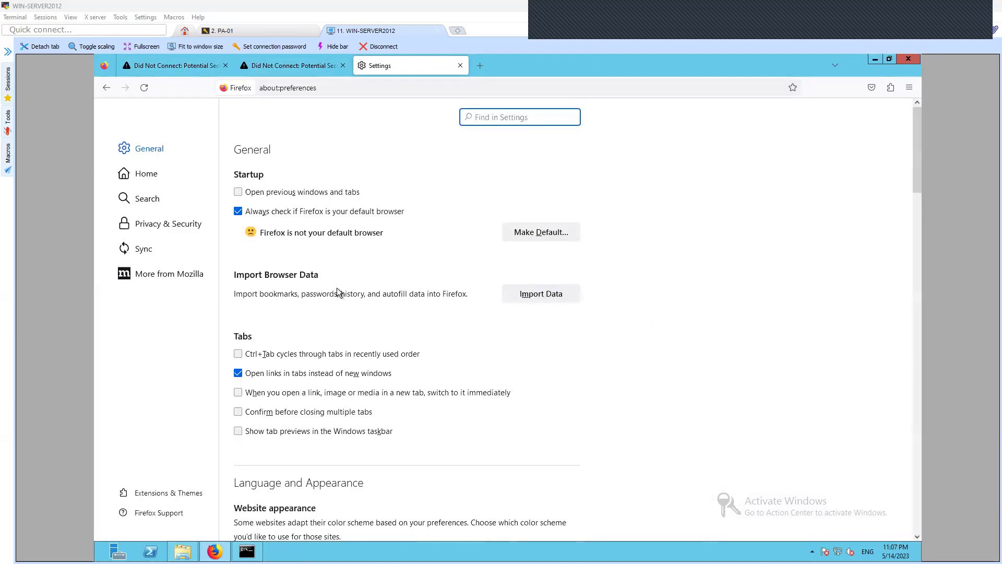
left_click(190, 225)
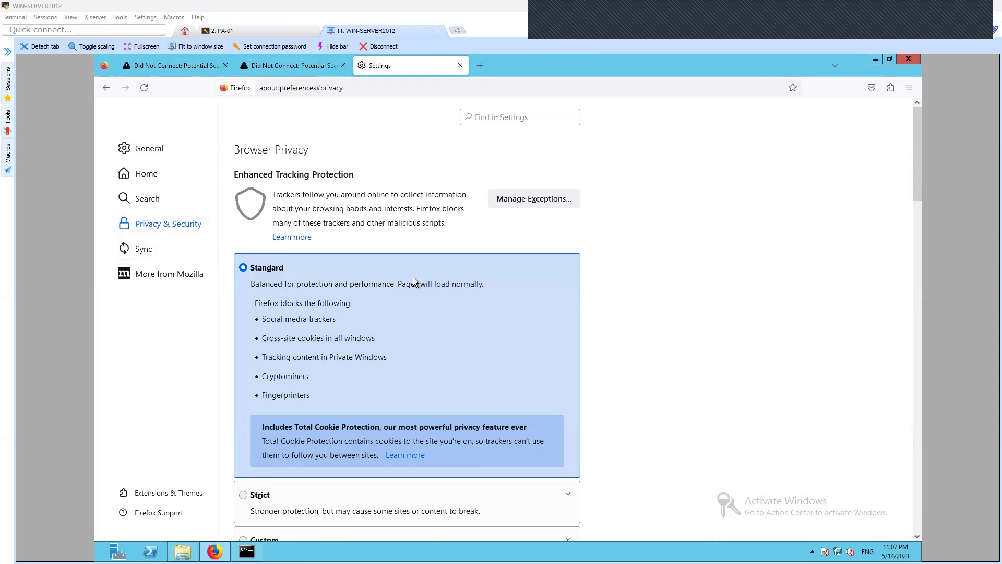
scroll(413, 277, "down", 8)
scroll(412, 277, "down", 15)
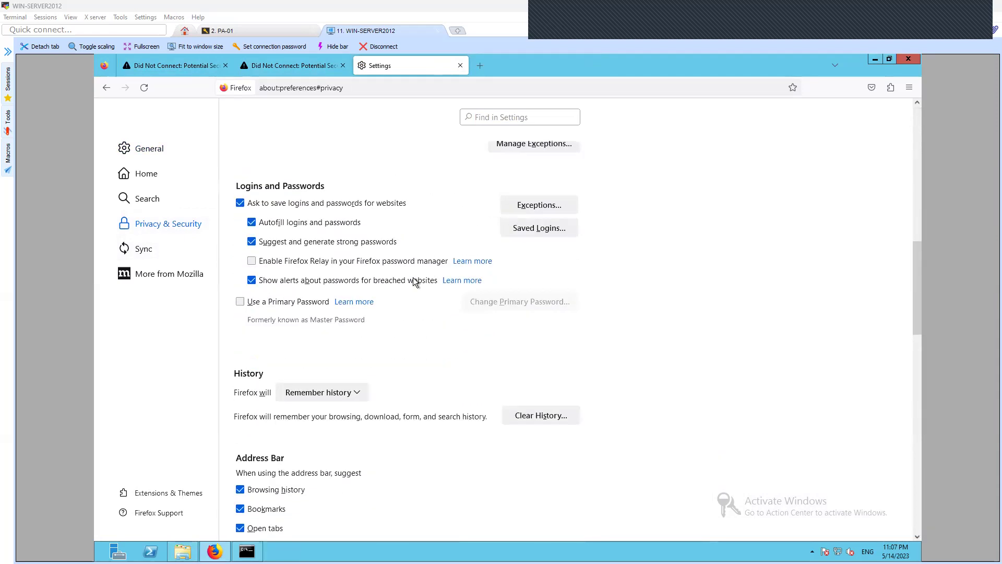
scroll(415, 277, "down", 4)
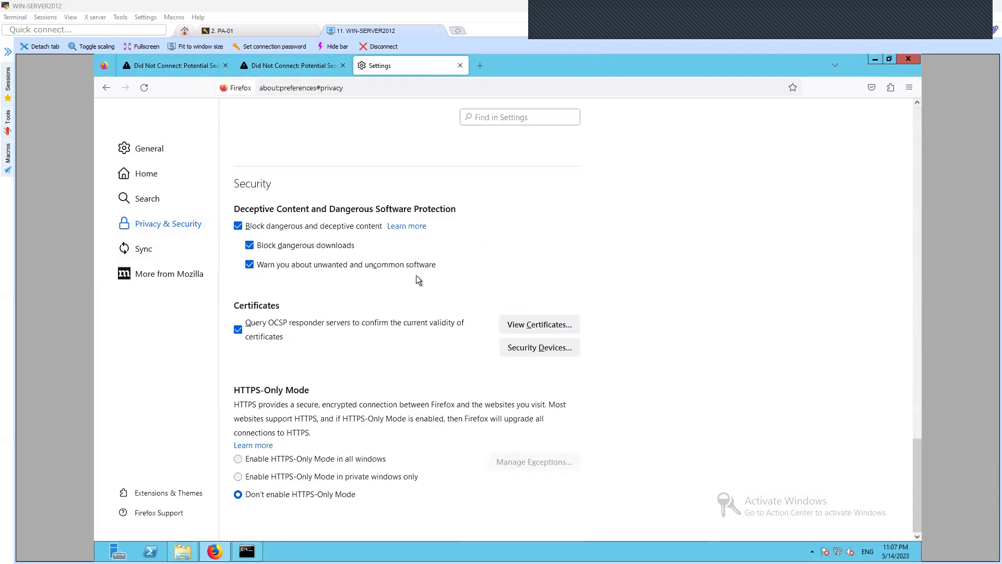
left_click(519, 324)
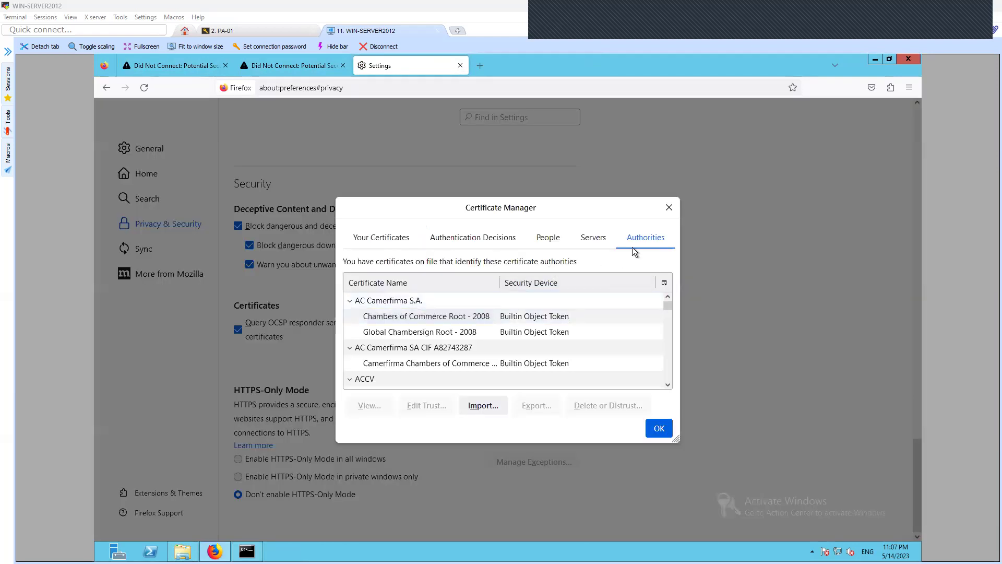
Select the google-com certificate from Downloads for import as a certificate authority and trust it to identify websites and email users
left_click(475, 407)
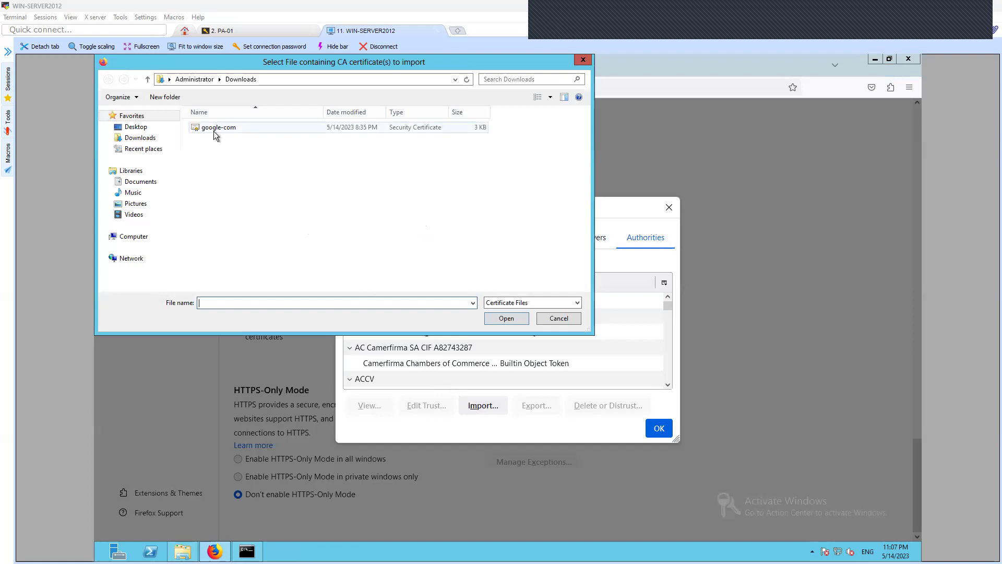
left_click(214, 131)
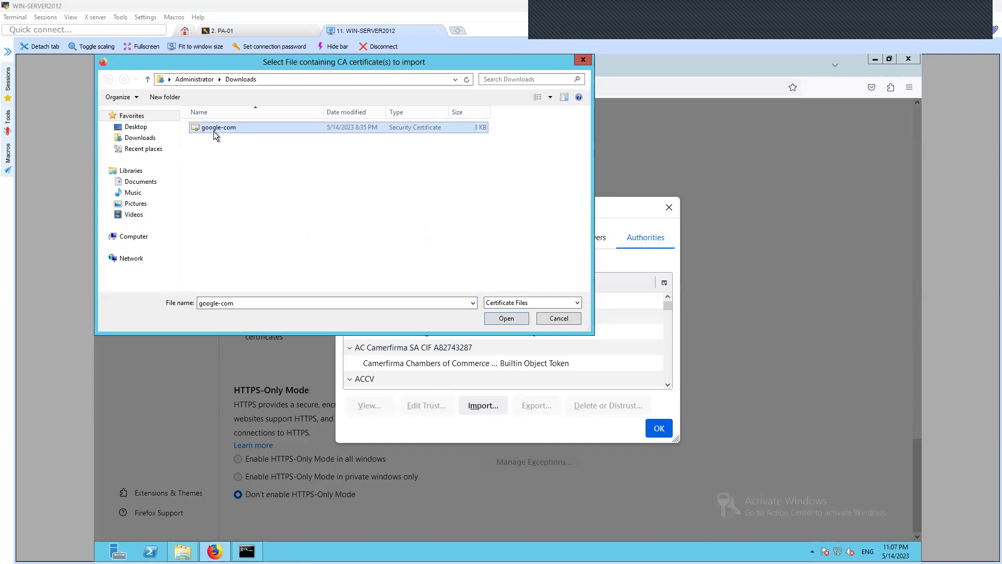
left_click(506, 318)
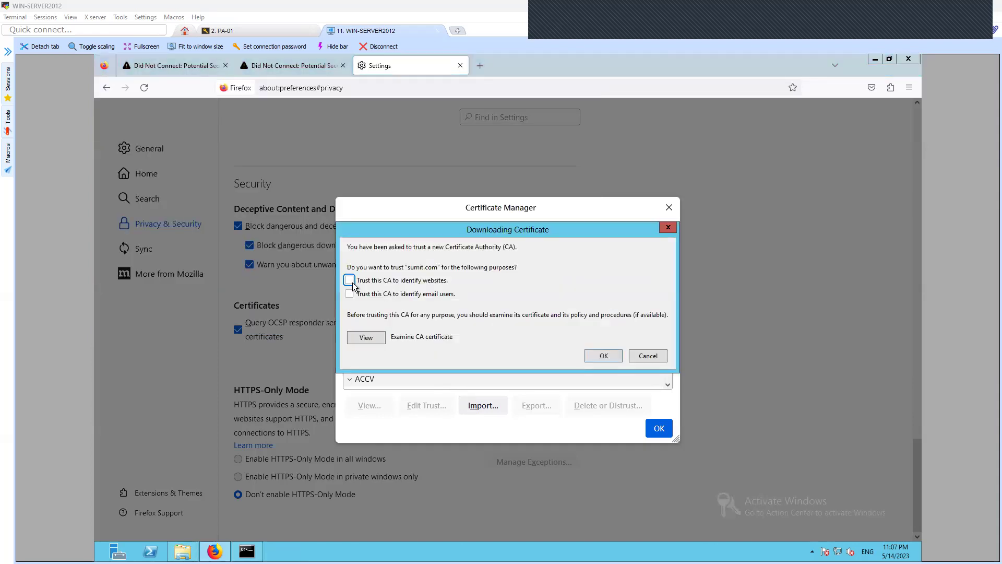
left_click(350, 282)
left_click(349, 294)
Review the CA certificate's subject and issuer details, accept the import and close the Certificate Manager
left_click(368, 338)
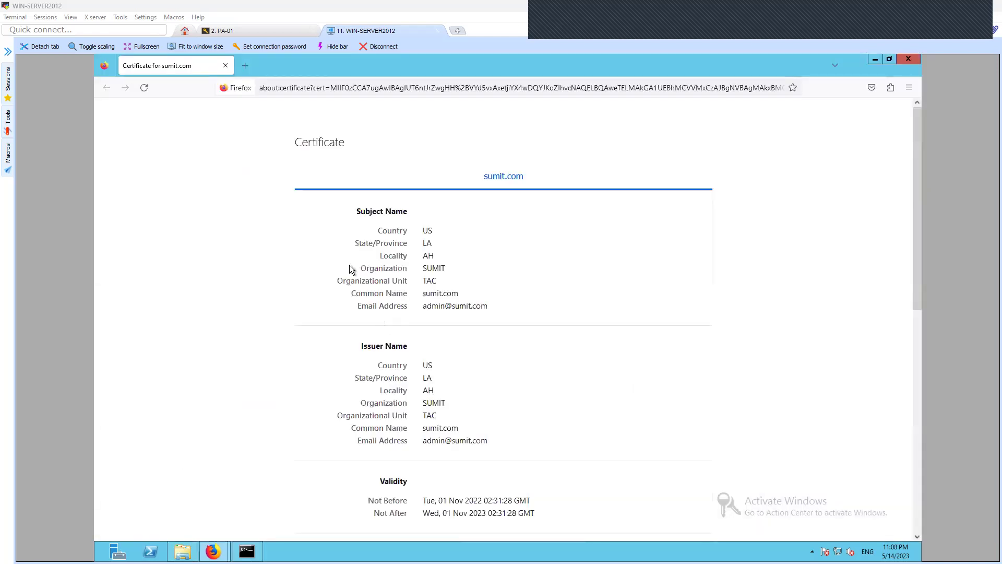
left_click(225, 65)
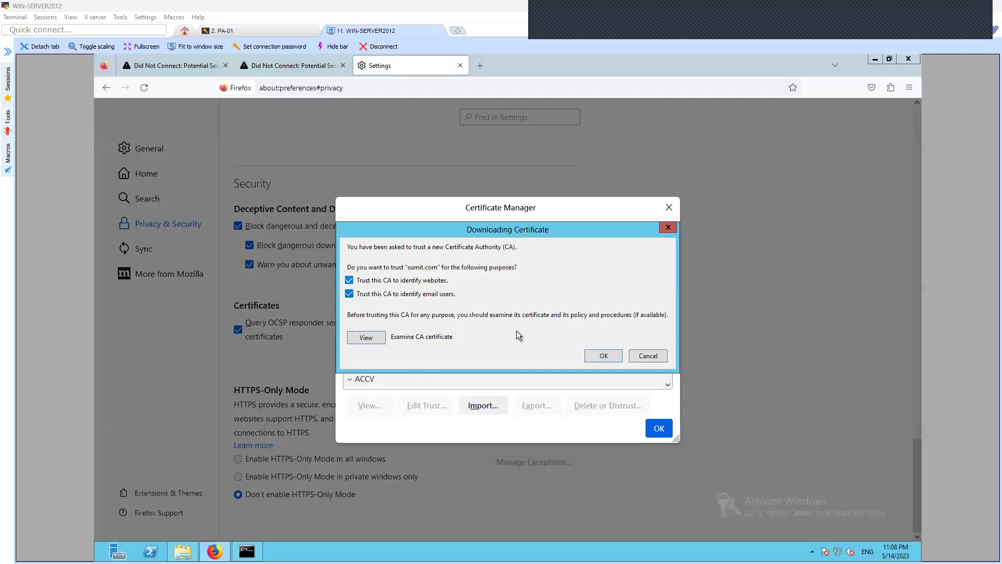
left_click(612, 355)
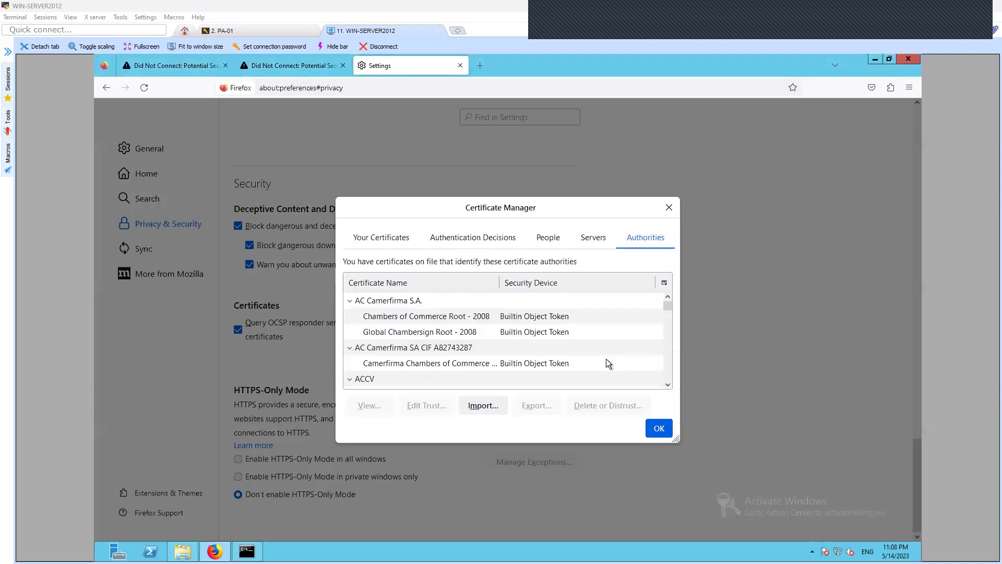
left_click(659, 427)
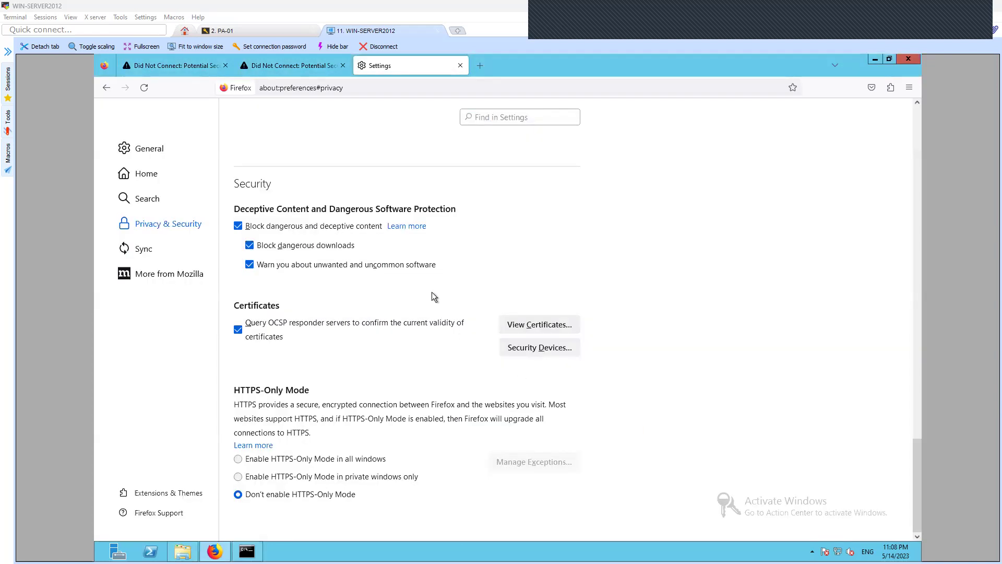
Close the two warning tabs and restart Firefox, declining to make it the default browser
scroll(385, 162, "up", 3)
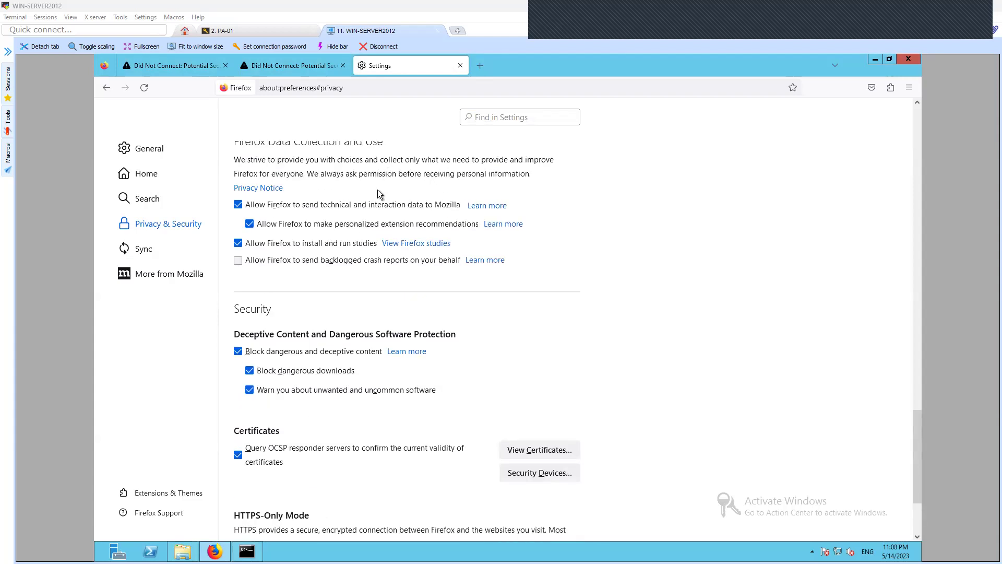
scroll(378, 185, "up", 15)
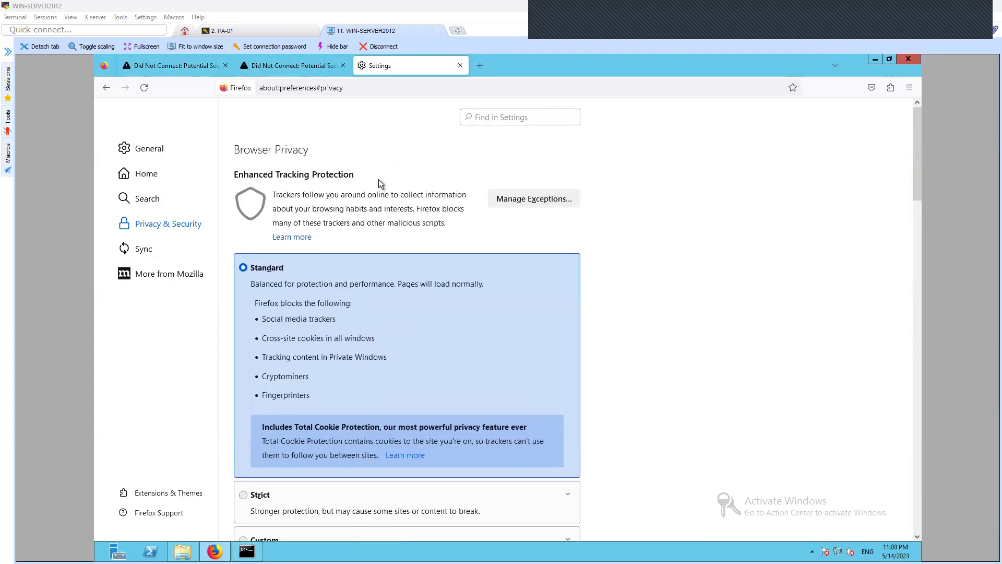
left_click(186, 67)
left_click(226, 65)
left_click(225, 65)
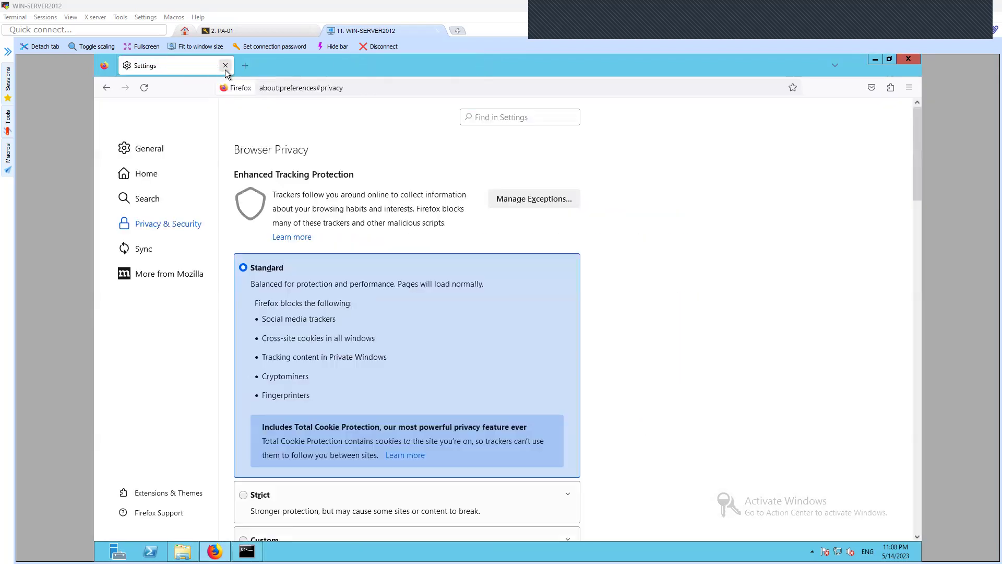
left_click(900, 60)
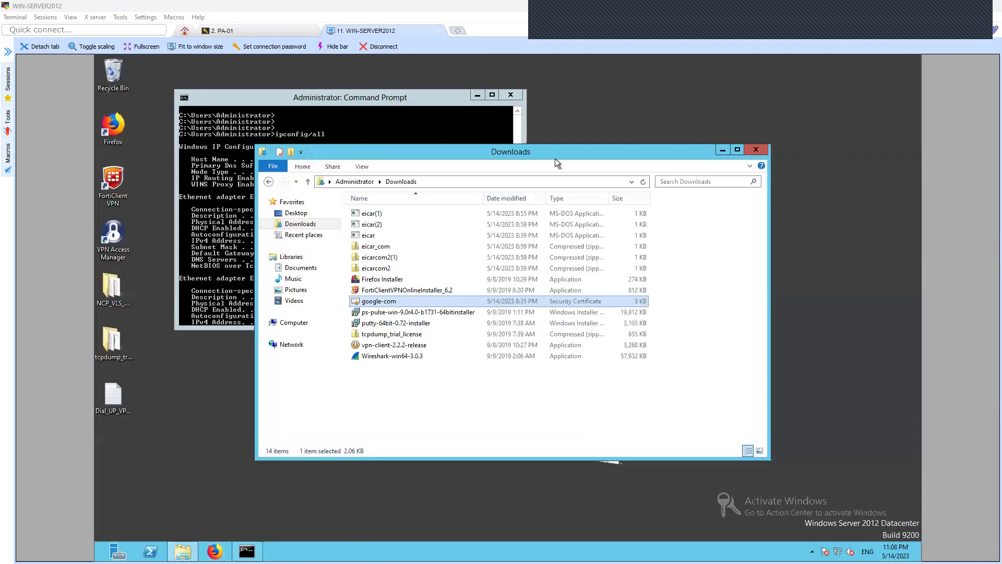
left_click_drag(555, 158, 564, 140)
double_click(114, 133)
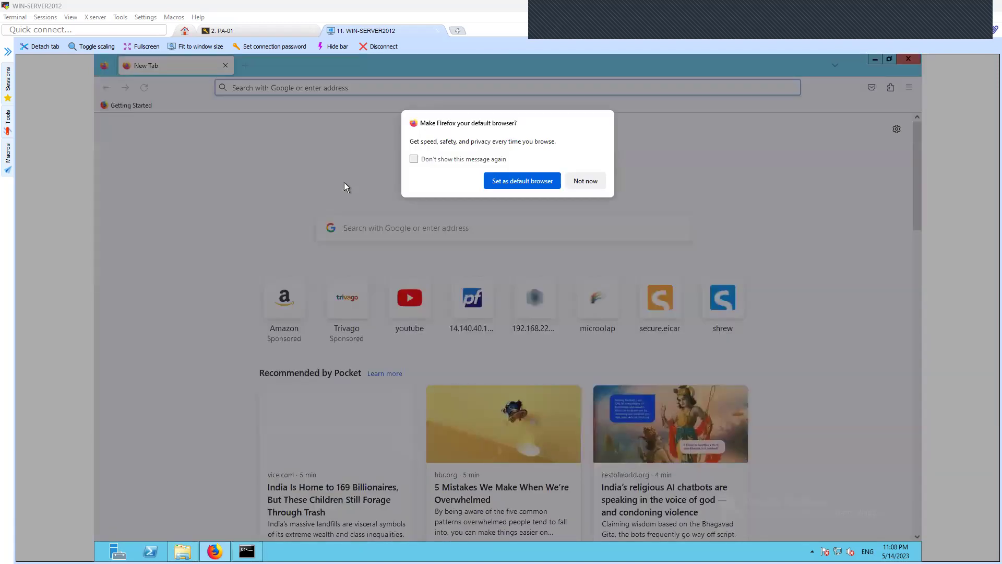
left_click(581, 181)
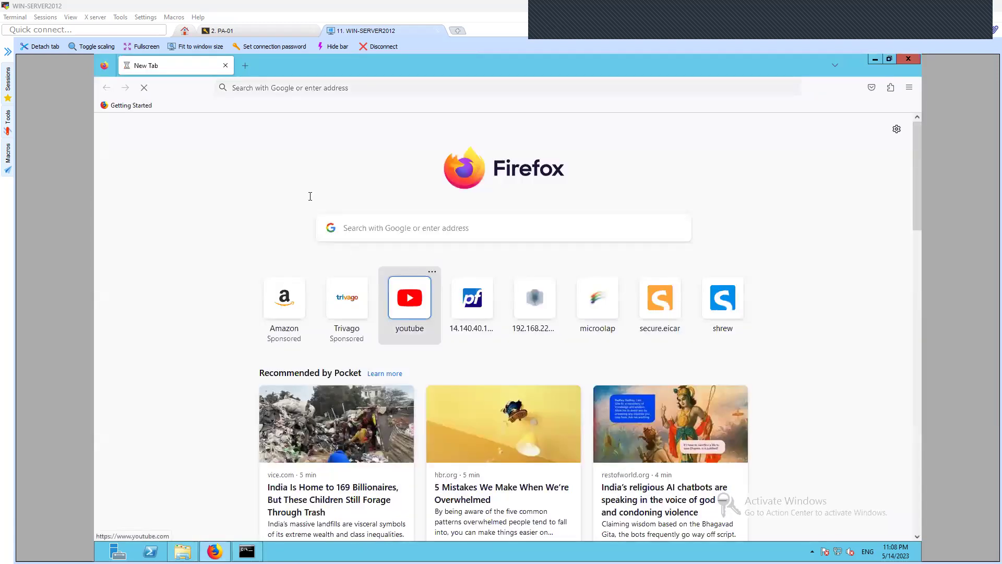
Load YouTube from its new-tab shortcut and open google.com in a second tab
left_click(409, 297)
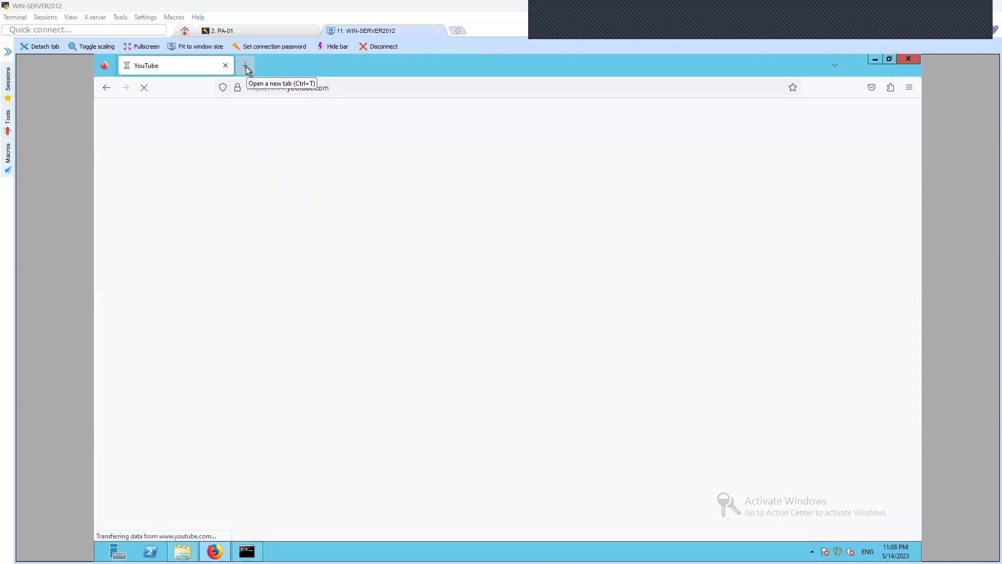
left_click(245, 66)
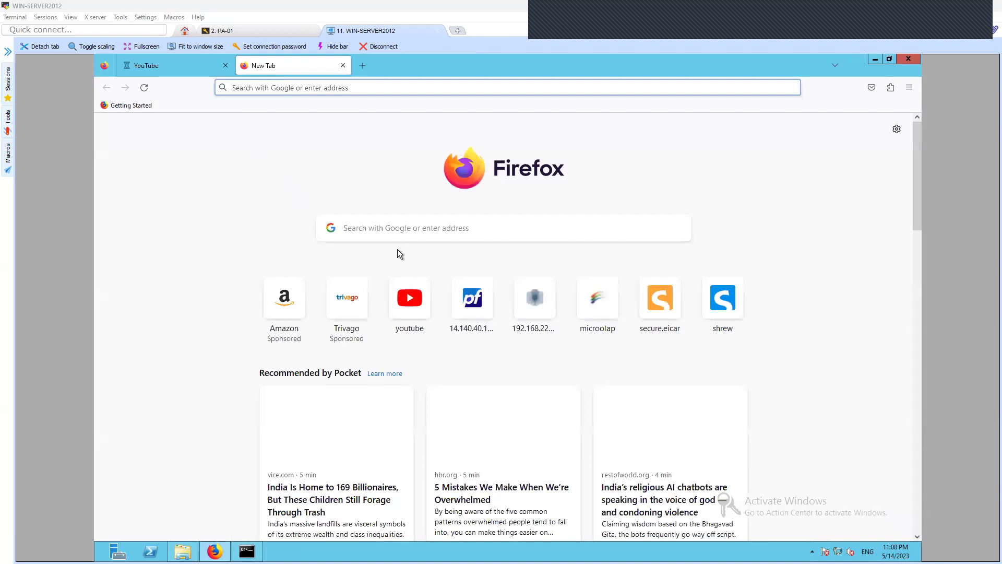
type("google.com/")
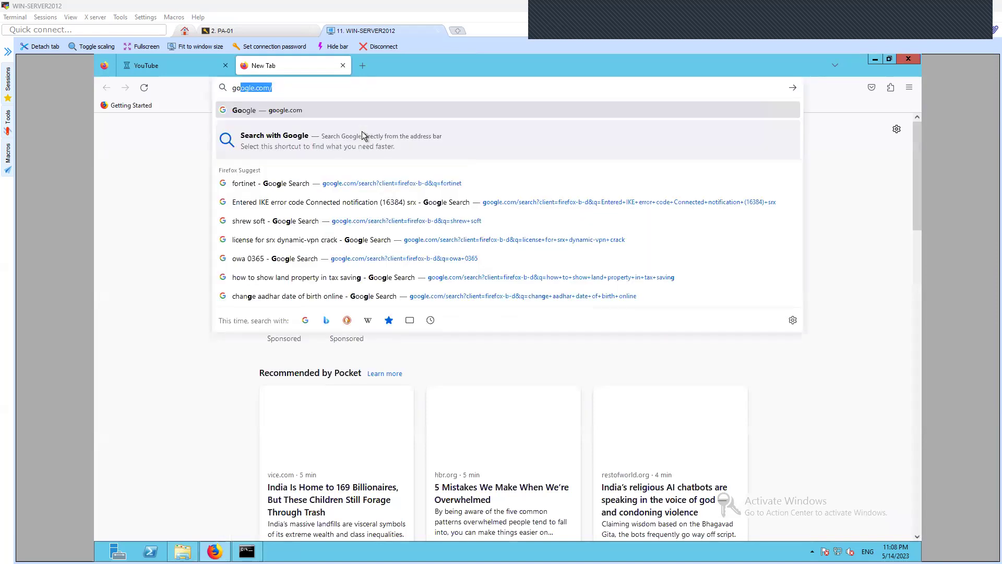
key("Return")
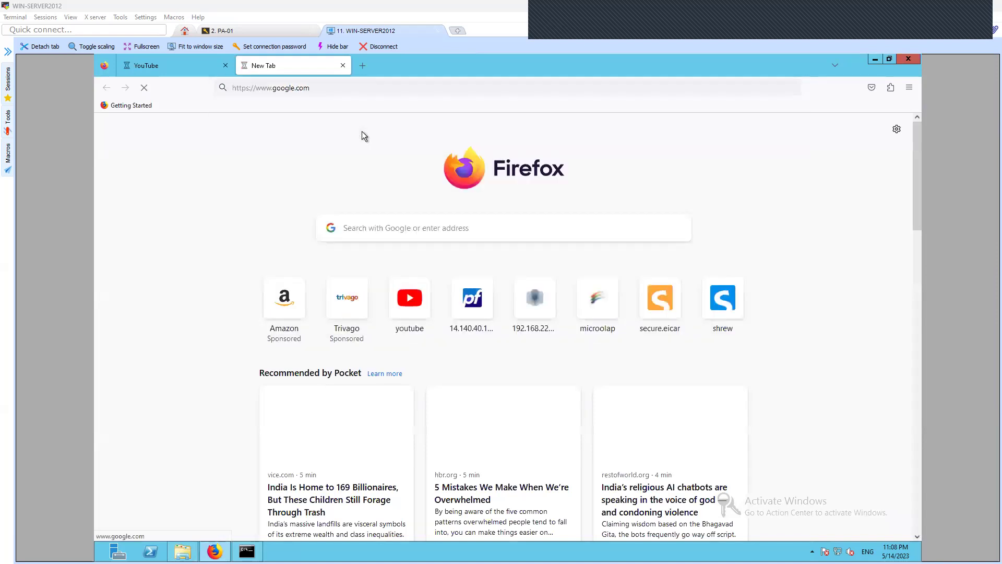
Examine the YouTube connection's security details and the issuer name on its *.google.com certificate
left_click(192, 68)
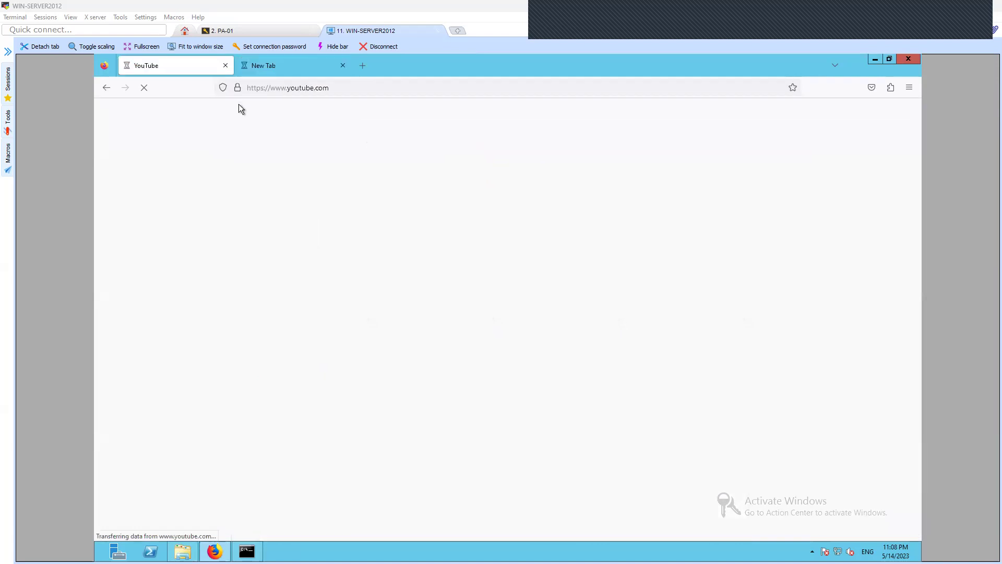
left_click(236, 89)
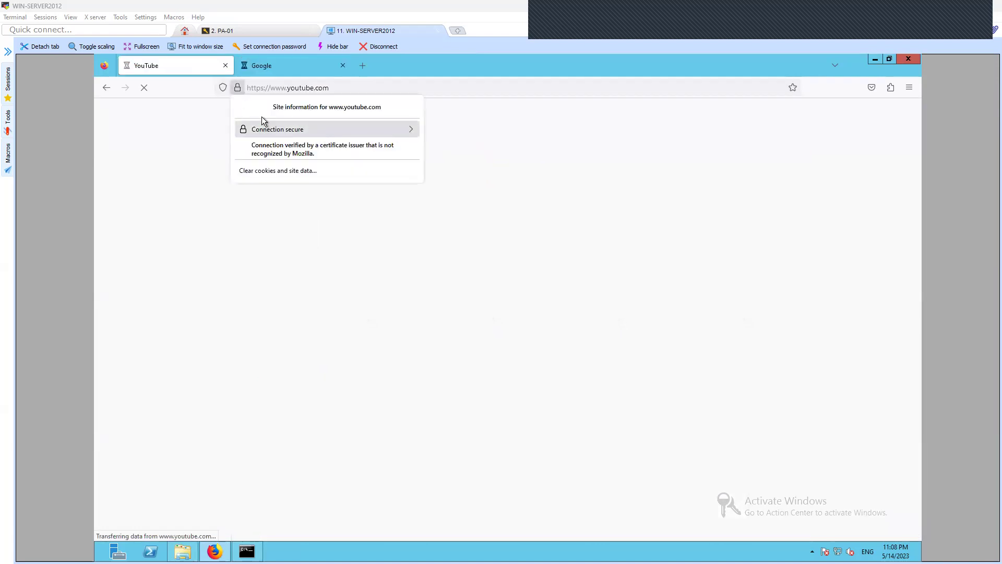
left_click(411, 129)
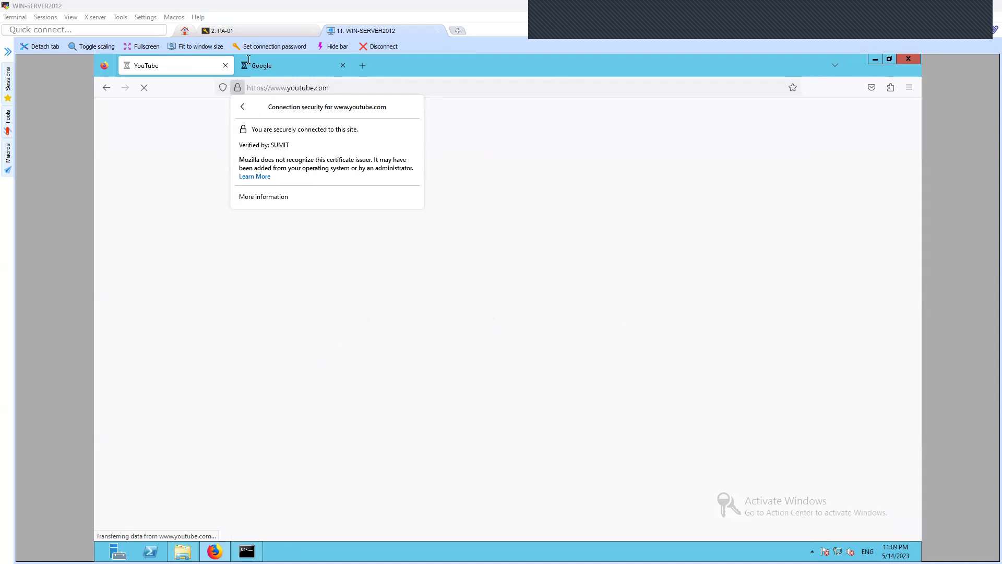
left_click(276, 198)
left_click(381, 149)
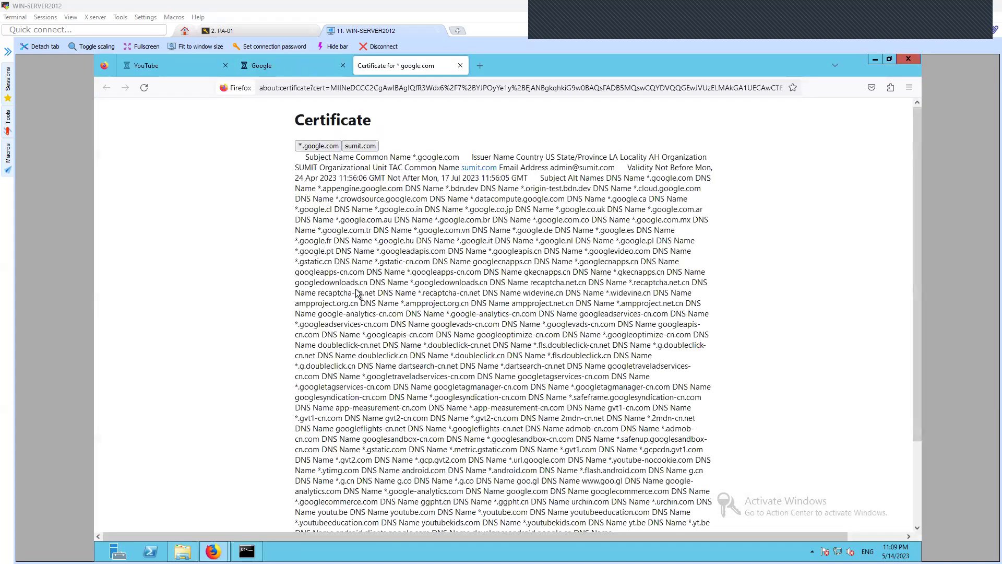
scroll(483, 313, "down", 4)
scroll(483, 271, "up", 3)
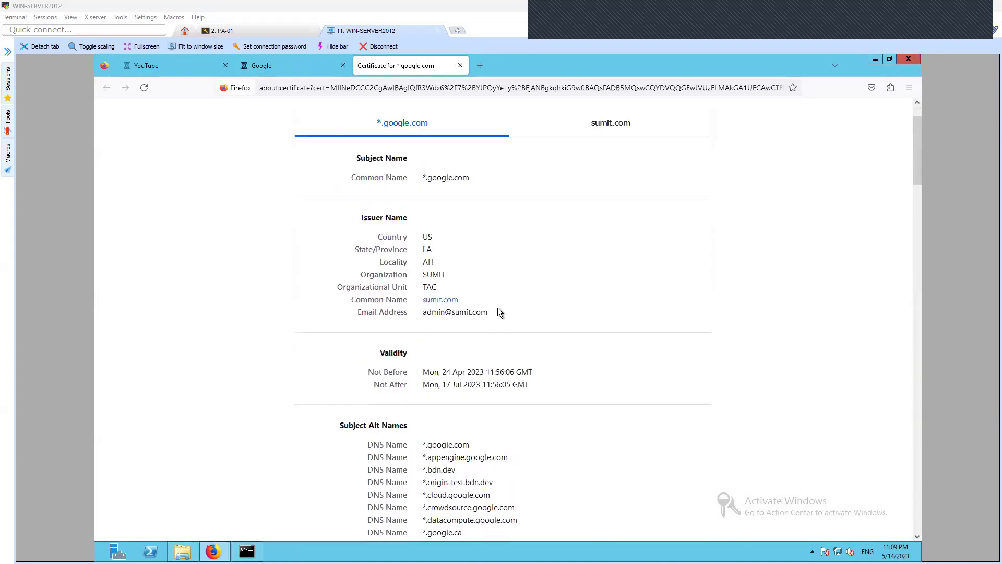
left_click_drag(493, 313, 452, 313)
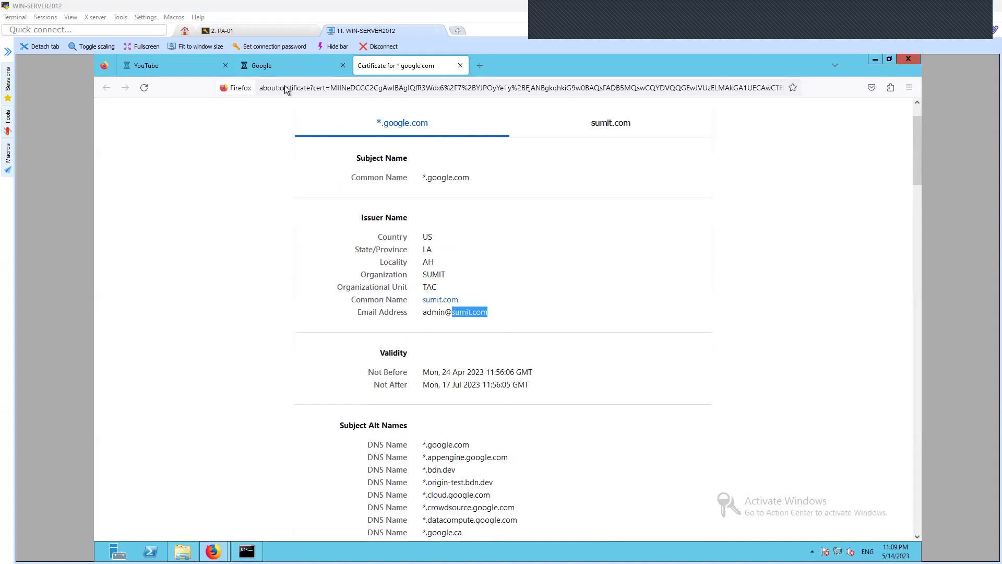
left_click(280, 69)
left_click(189, 68)
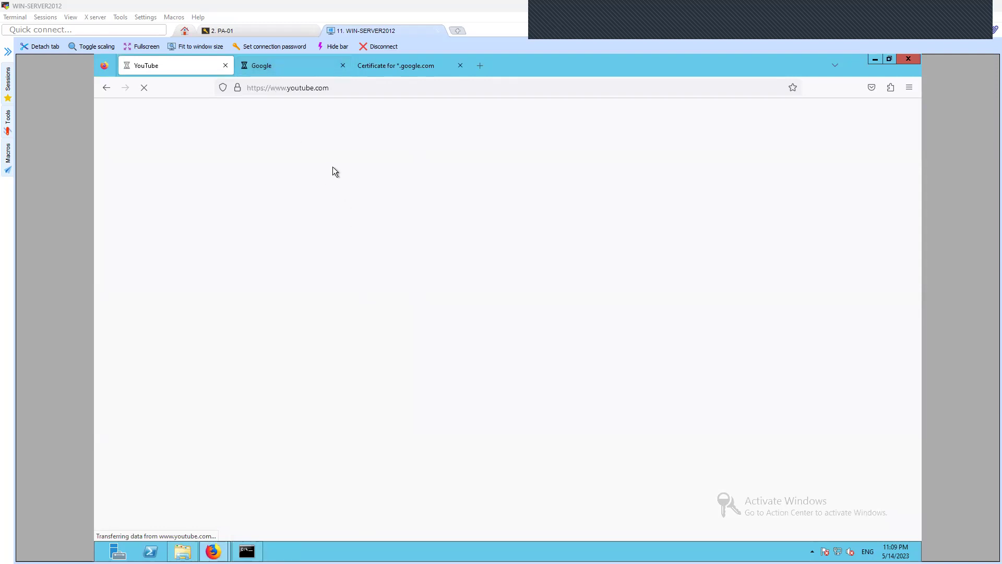
left_click(279, 66)
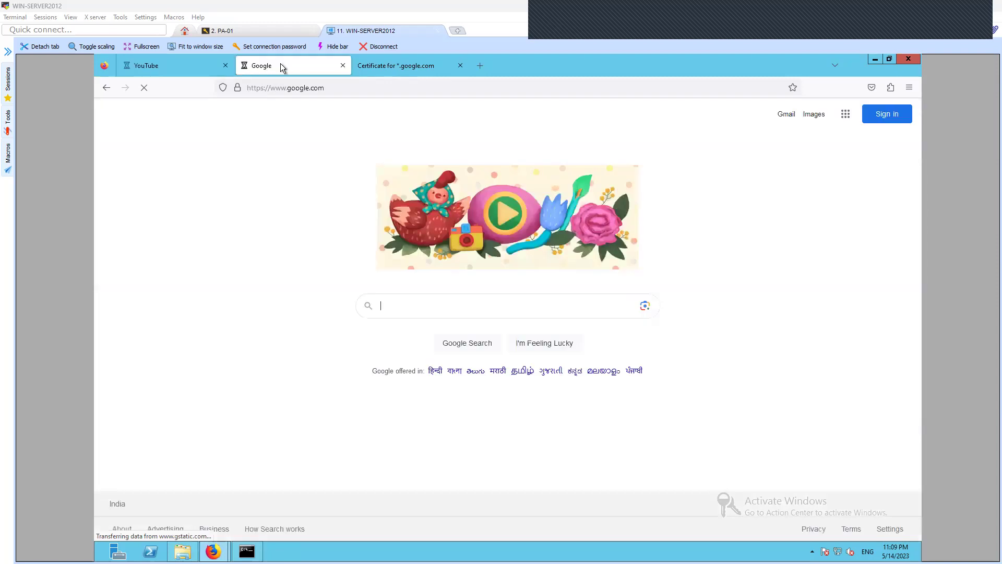
left_click(237, 95)
left_click(183, 183)
left_click(237, 88)
left_click(201, 217)
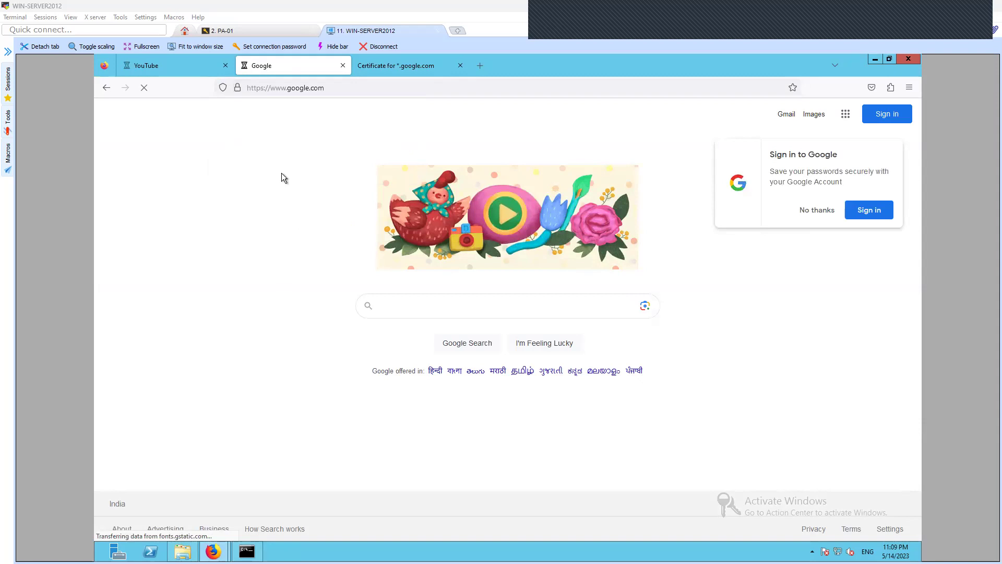
Switch to the PA-VM web interface, reset the hit count of the trust_to_untrust security rule and refresh the rule list
left_click(265, 34)
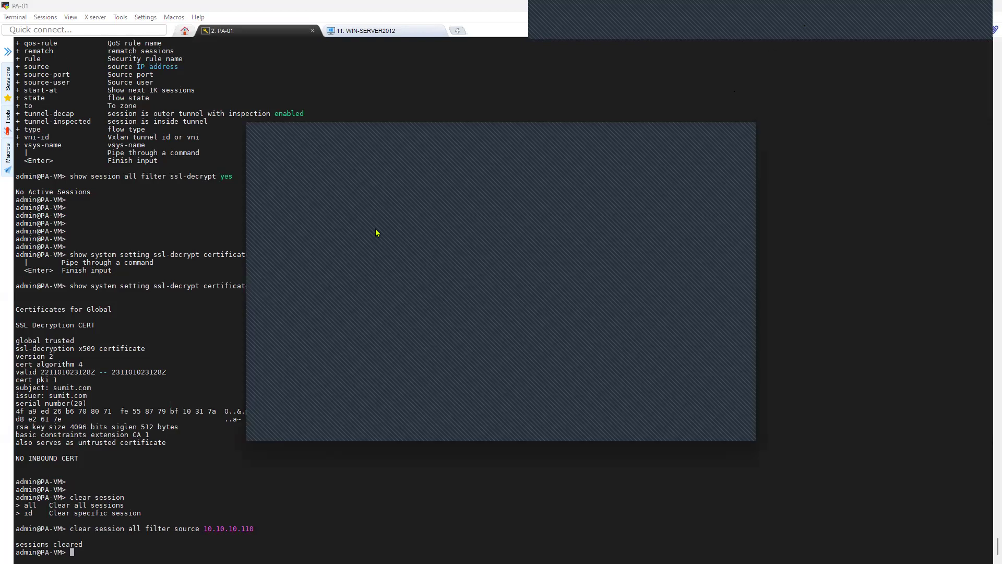
left_click(334, 182)
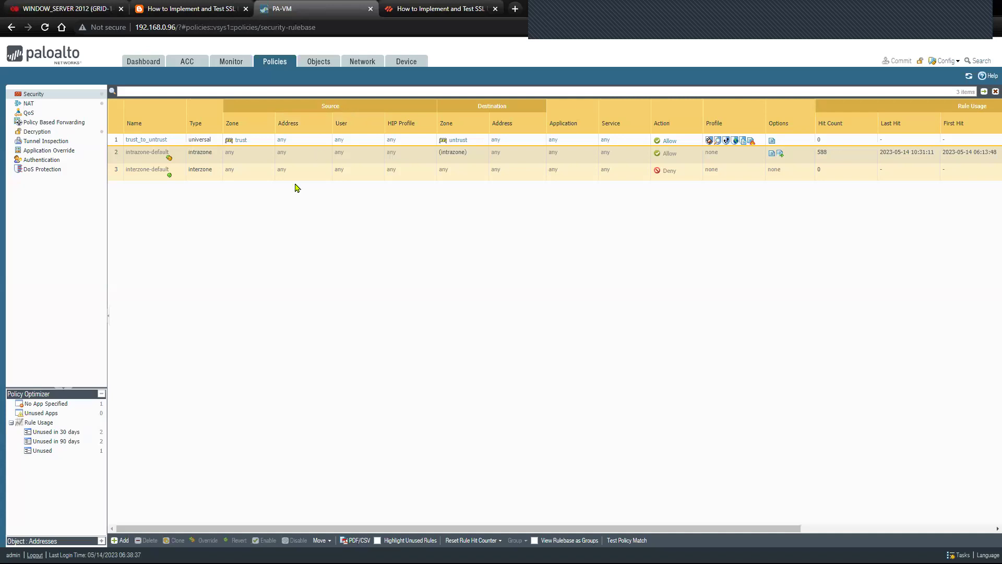
left_click(72, 96)
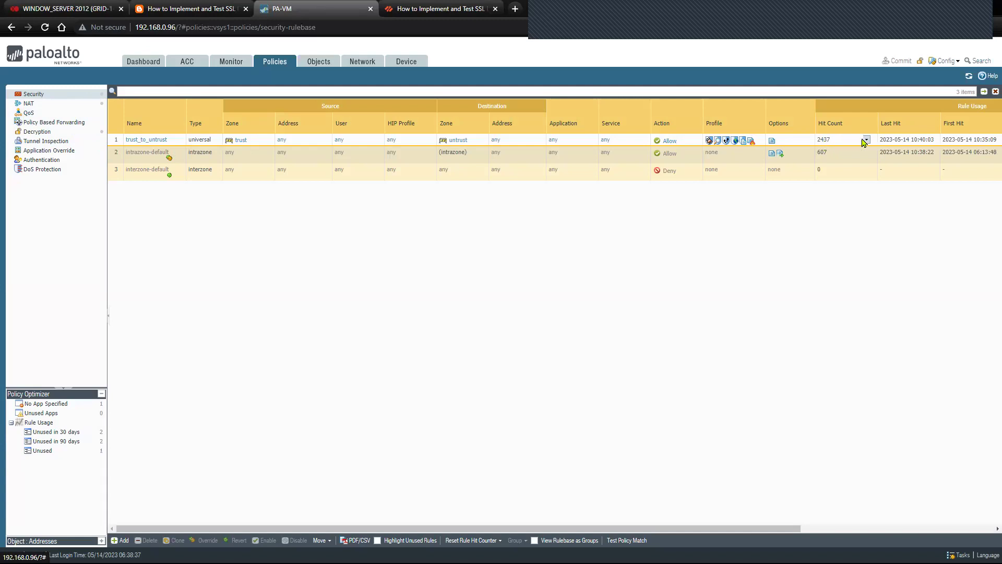
left_click(865, 139)
left_click(874, 152)
left_click(969, 76)
left_click(969, 79)
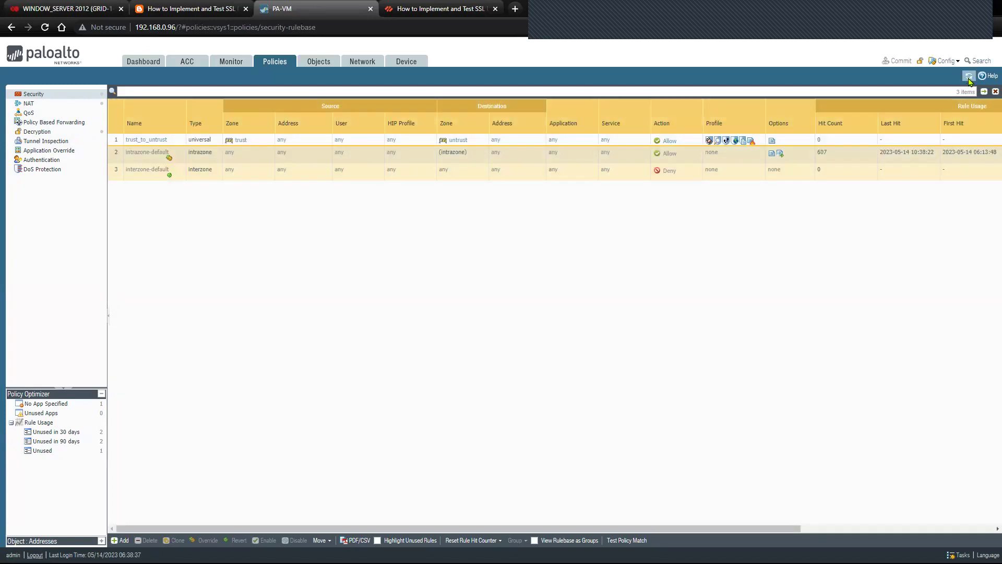
left_click(969, 78)
Examine the hit counts of the NAT rule and the SSL_Decryption rule, refreshing the decryption rule list
left_click(52, 104)
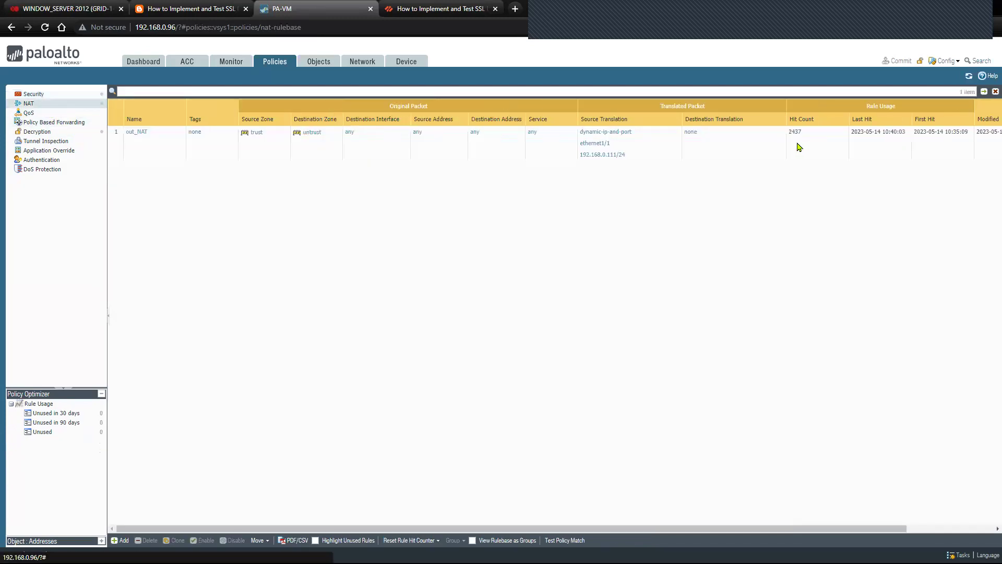
left_click(666, 145)
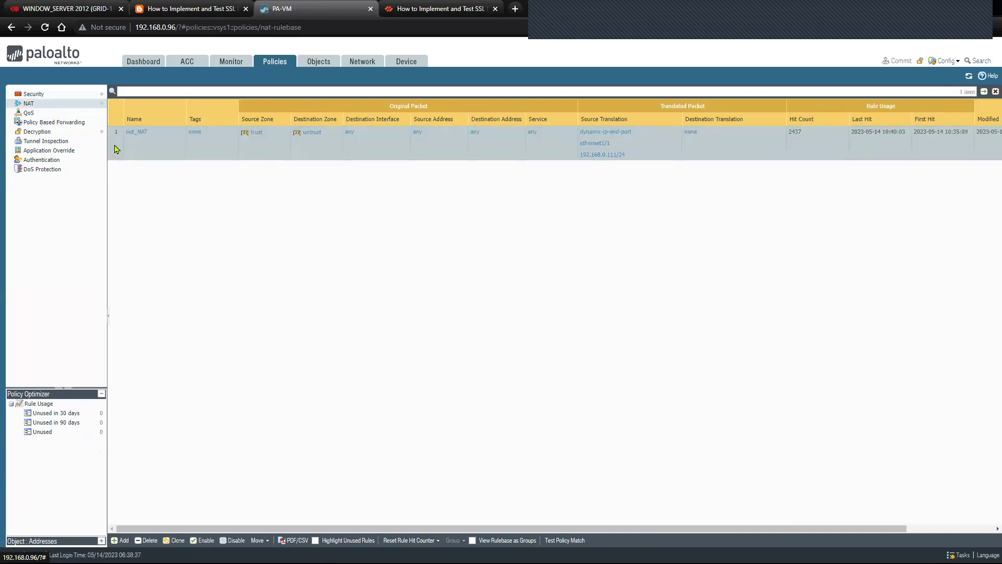
left_click(58, 132)
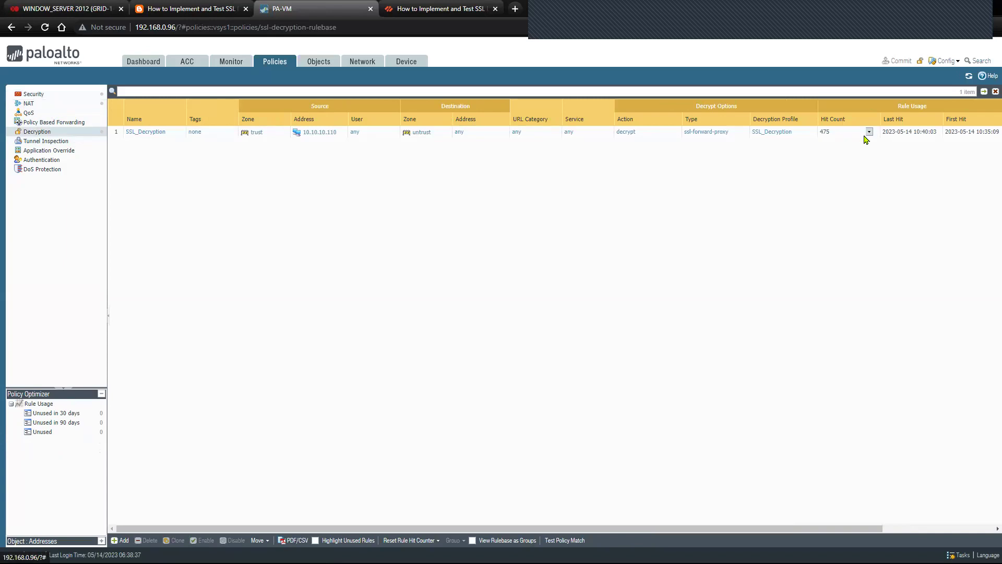
left_click(970, 75)
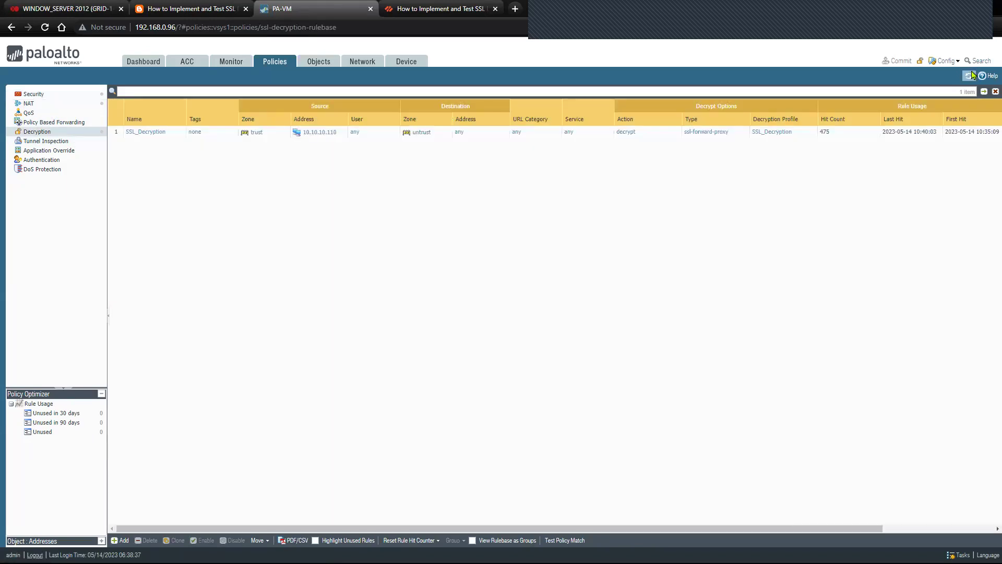
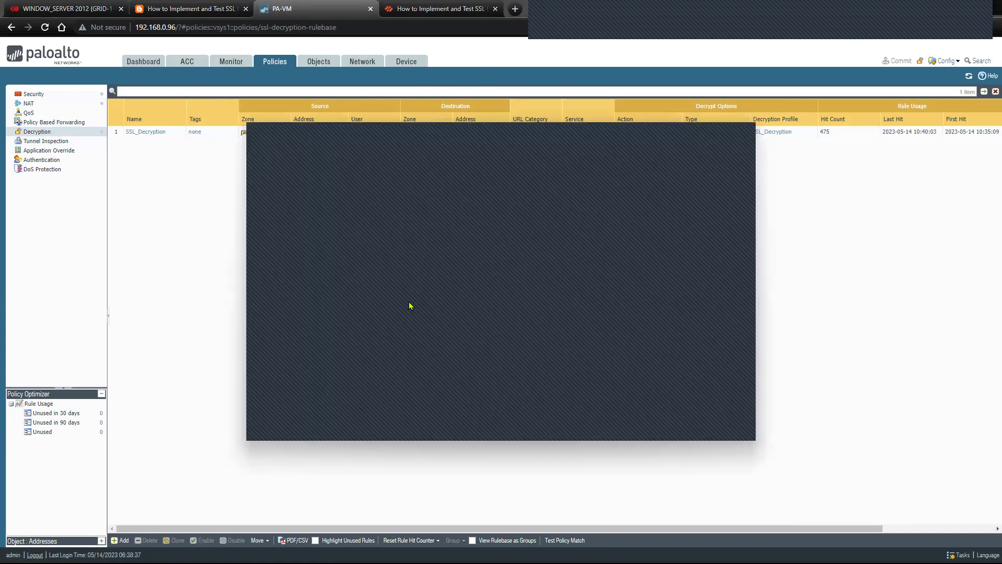
Switch to the PA-01 terminal session and examine the earlier show system setting ssl-decrypt certificate command
key("alt+Tab")
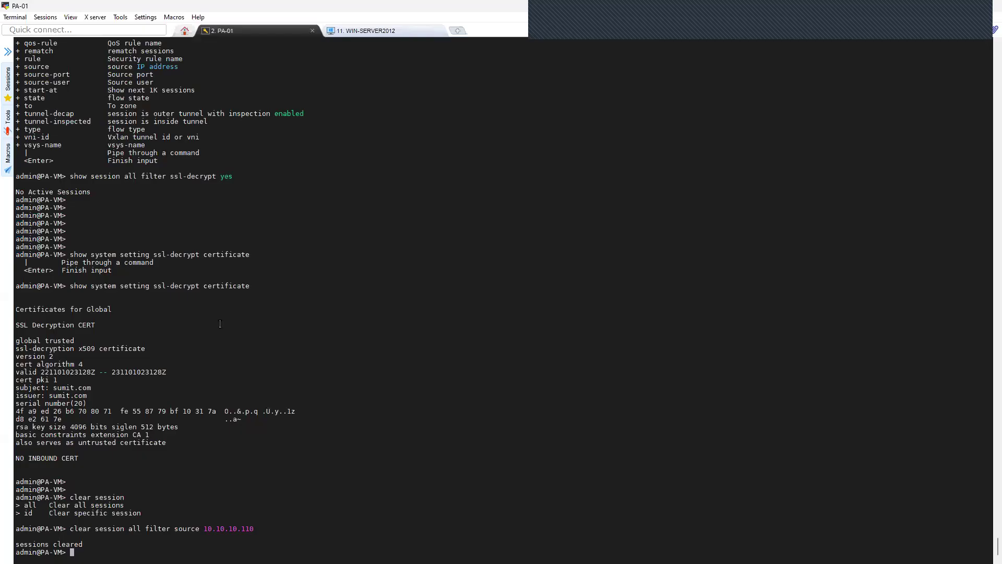
key("Return")
key("Return")
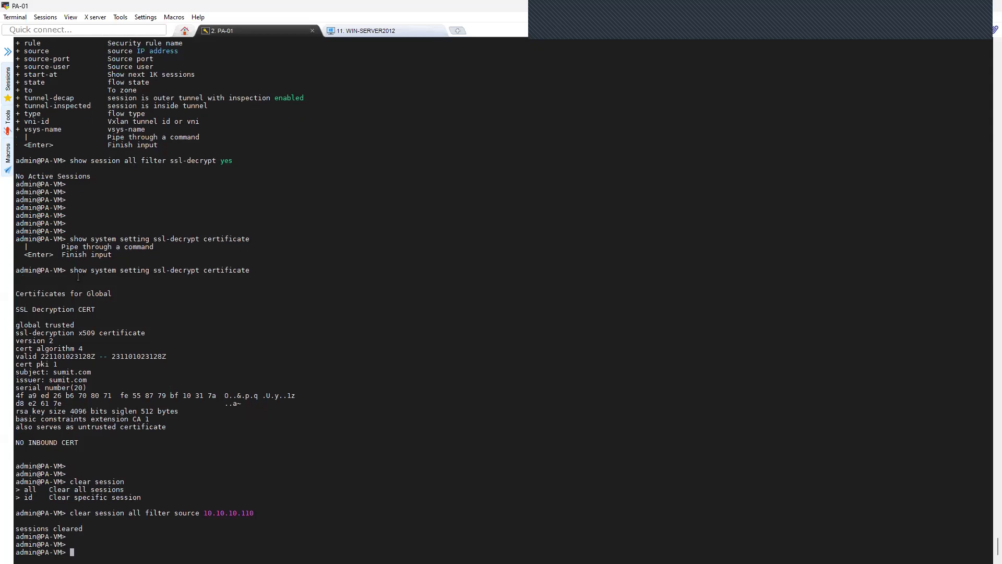
left_click_drag(71, 272, 253, 270)
left_click(104, 272)
left_click_drag(120, 271, 157, 270)
left_click(193, 270)
double_click(226, 270)
left_click(273, 335)
Recall the ssl-decrypt certificate command, shorten it to show system setting ssl-decrypt, and list its available options
key("Up")
key("Up")
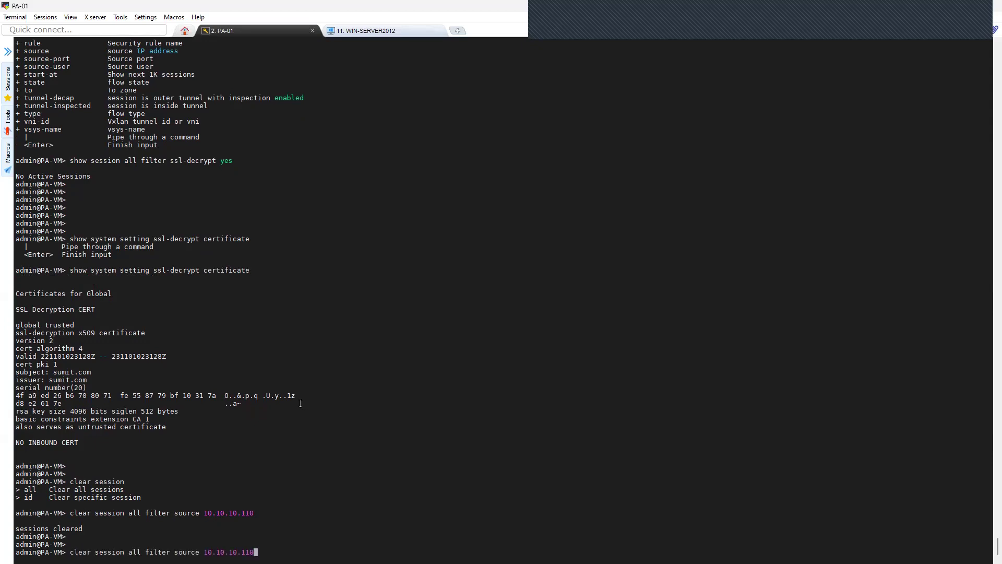
key("BackSpace")
key("BackSpace")
key("BackSpace")
key("BackSpace")
key("BackSpace")
key("BackSpace")
key("BackSpace")
key("BackSpace")
key("BackSpace")
key("BackSpace")
key("BackSpace")
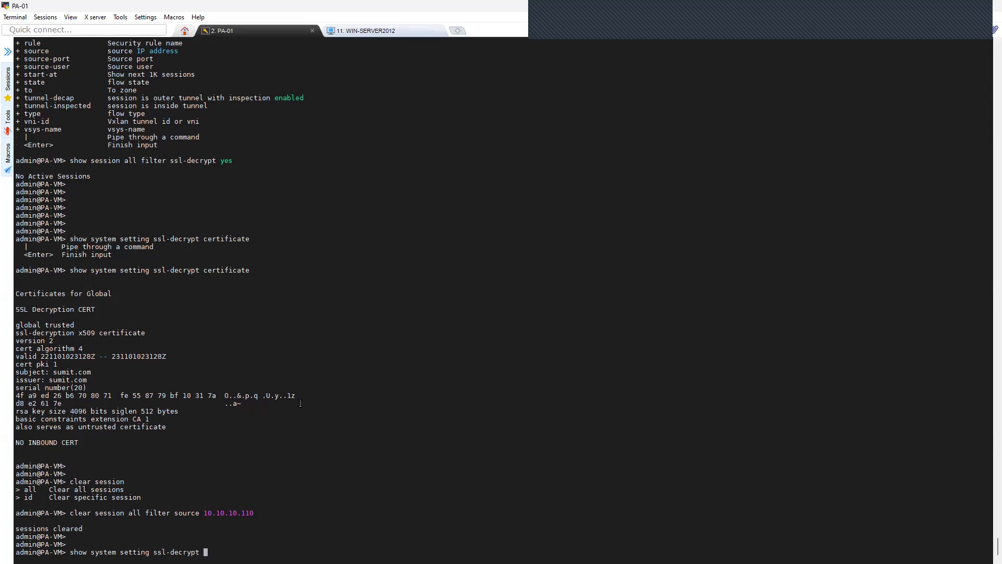
key("question")
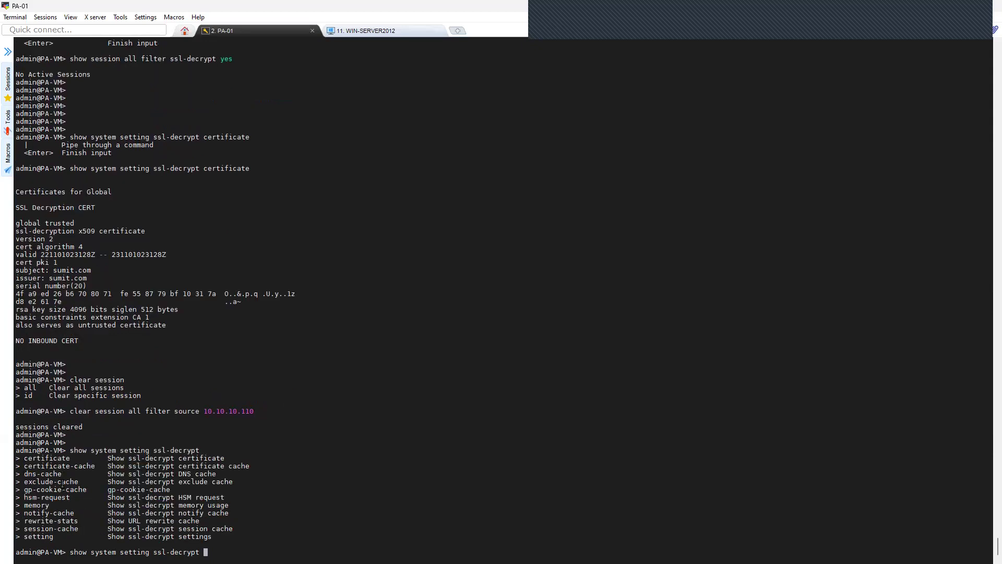
Run show system setting ssl-decrypt setting and examine the whole list of decryption settings
left_click_drag(24, 538, 54, 539)
right_click(443, 472)
key("Return")
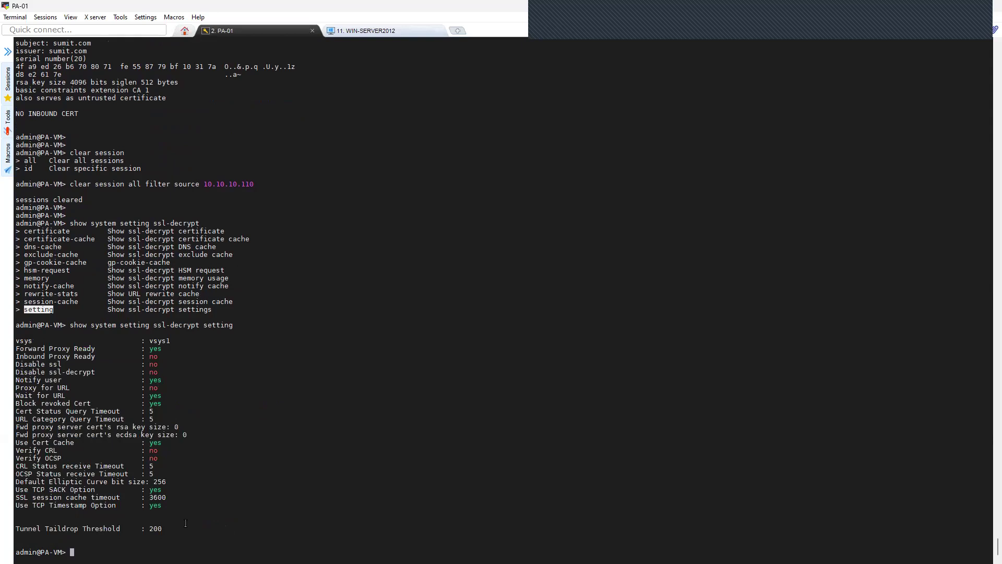
left_click_drag(170, 526, 16, 328)
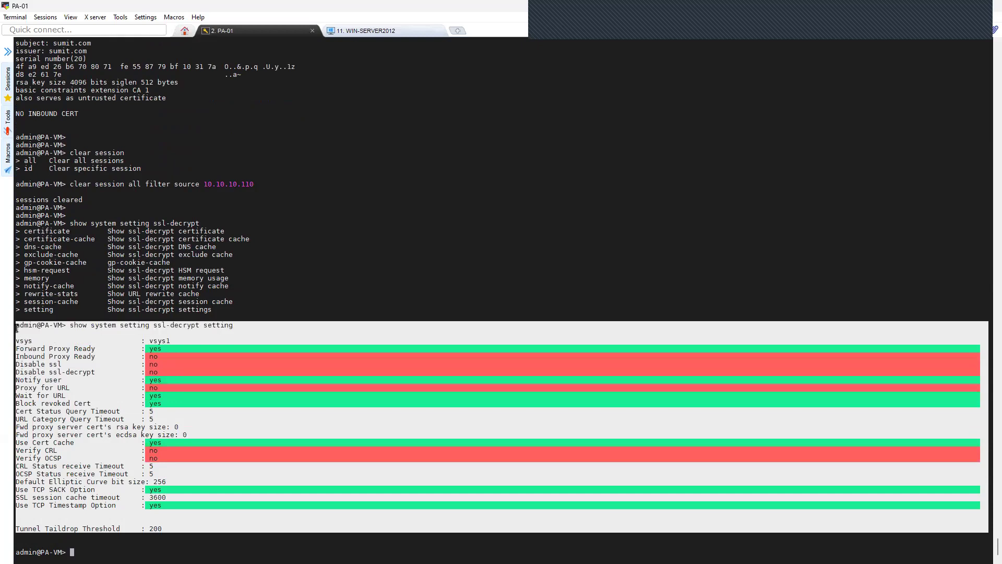
left_click(316, 377)
Reuse the previous command with a different option to run show system setting ssl-decrypt certificate-cache
key("Return")
key("Up")
key("BackSpace")
key("BackSpace")
key("BackSpace")
key("BackSpace")
key("BackSpace")
key("BackSpace")
key("BackSpace")
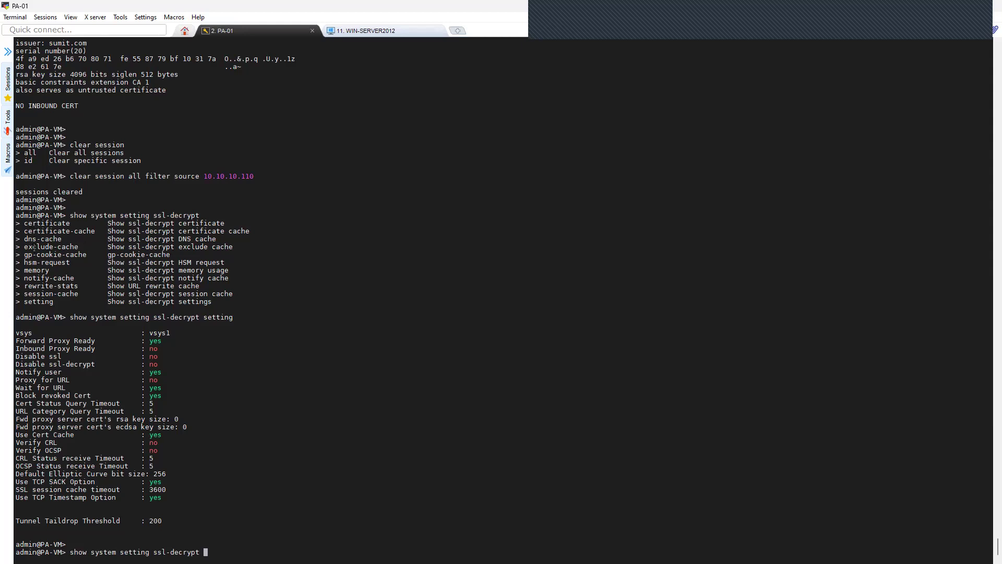
left_click_drag(25, 231, 95, 231)
right_click(448, 318)
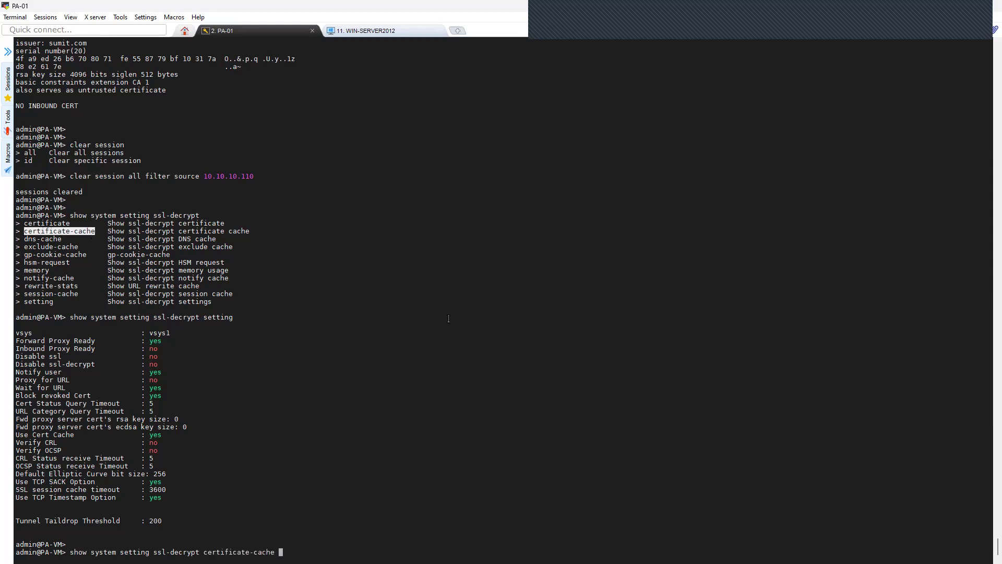
key("Return")
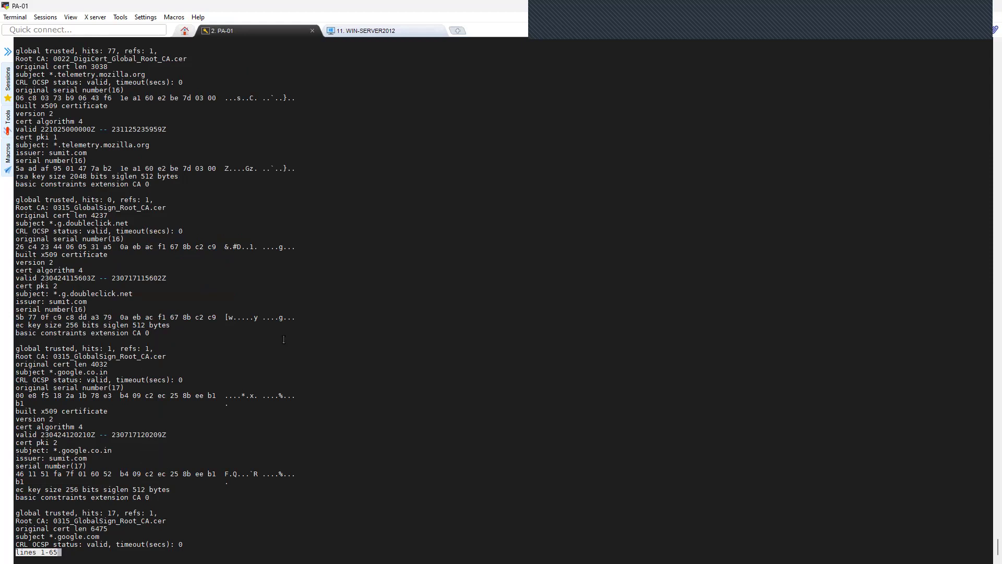
Examine the certificate cache entries for *.telemetry.mozilla.org, *.g.doubleclick.net and *.google.com
scroll(284, 339, "up", 3)
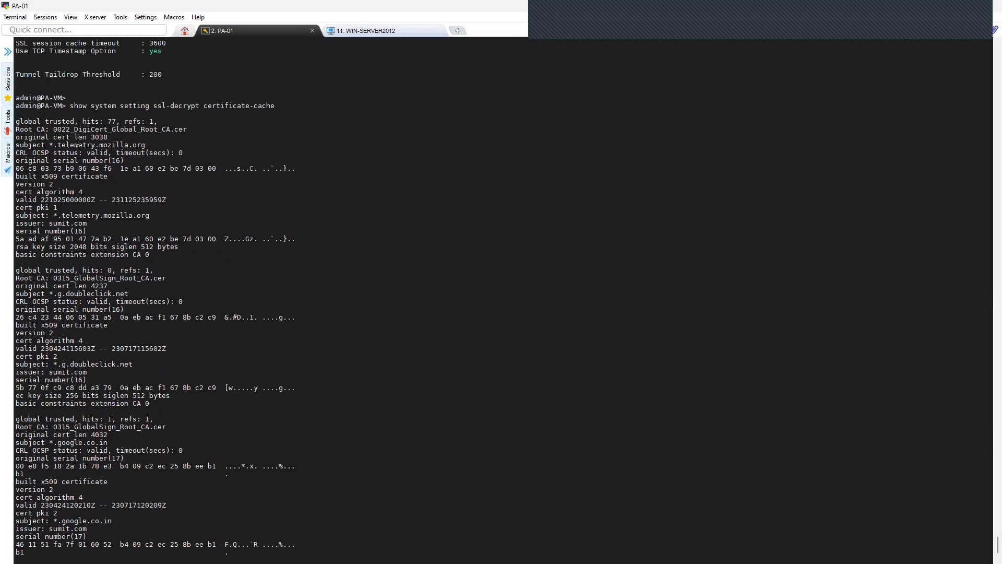
left_click_drag(78, 141, 153, 141)
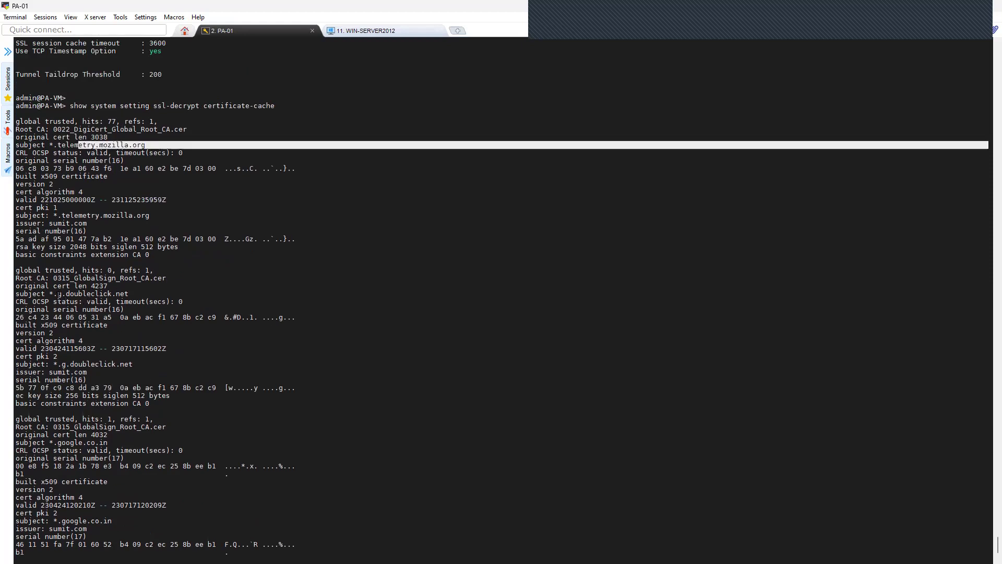
left_click_drag(57, 293, 121, 294)
left_click_drag(61, 364, 124, 364)
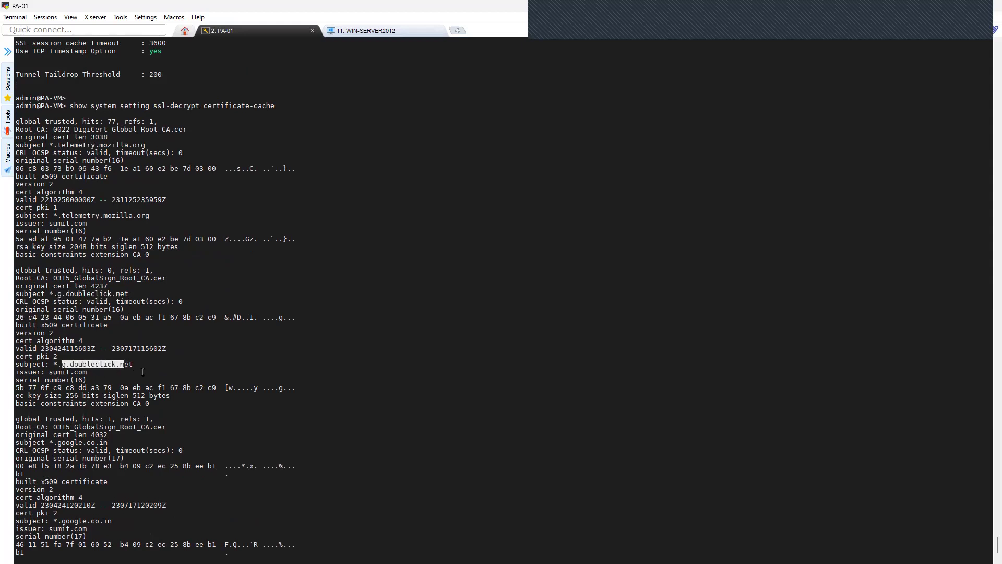
scroll(142, 371, "down", 3)
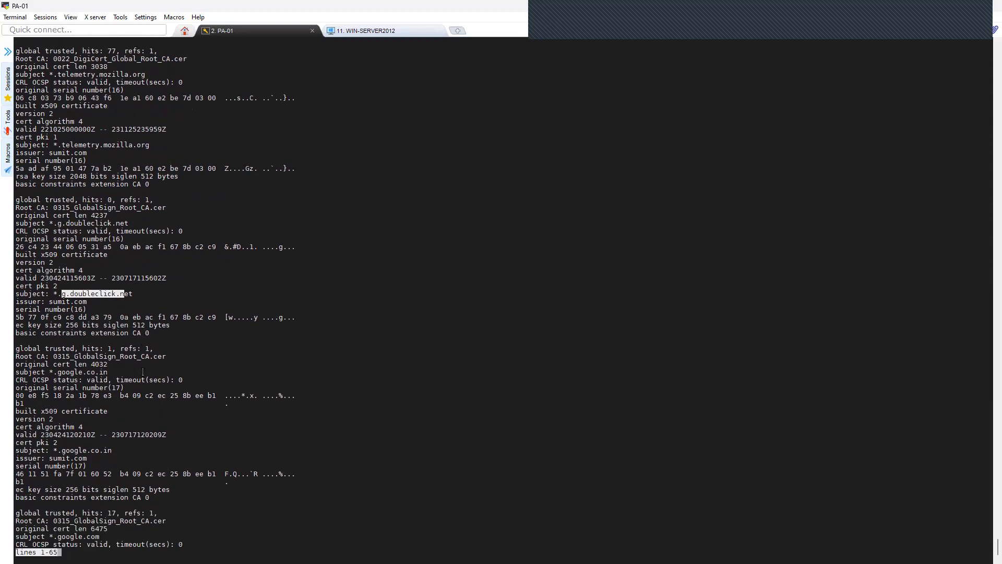
scroll(143, 372, "down", 9)
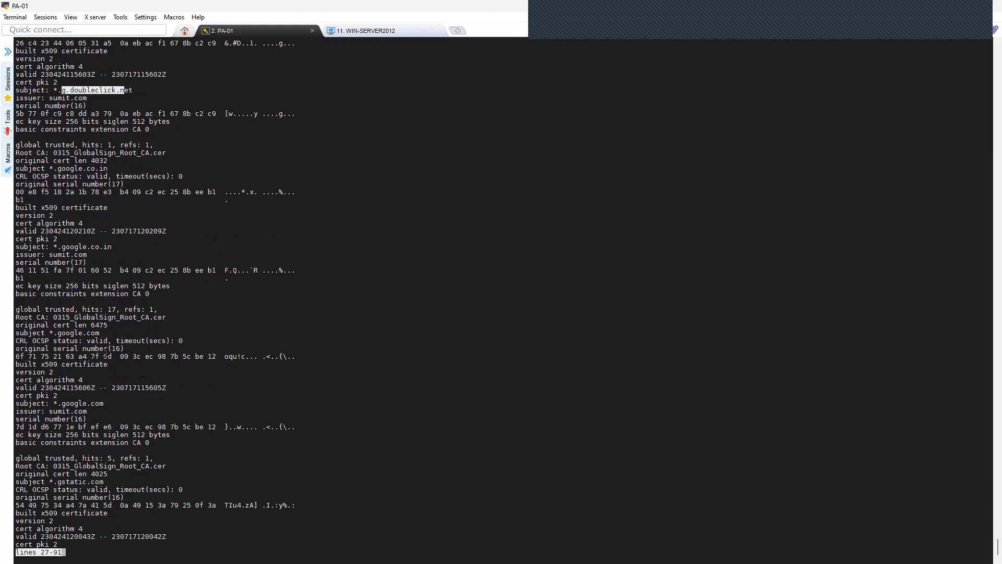
left_click_drag(50, 333, 161, 441)
left_click(157, 480)
Read through the remaining certificate cache entries, checking the subject and issuer of each built certificate
scroll(157, 481, "down", 6)
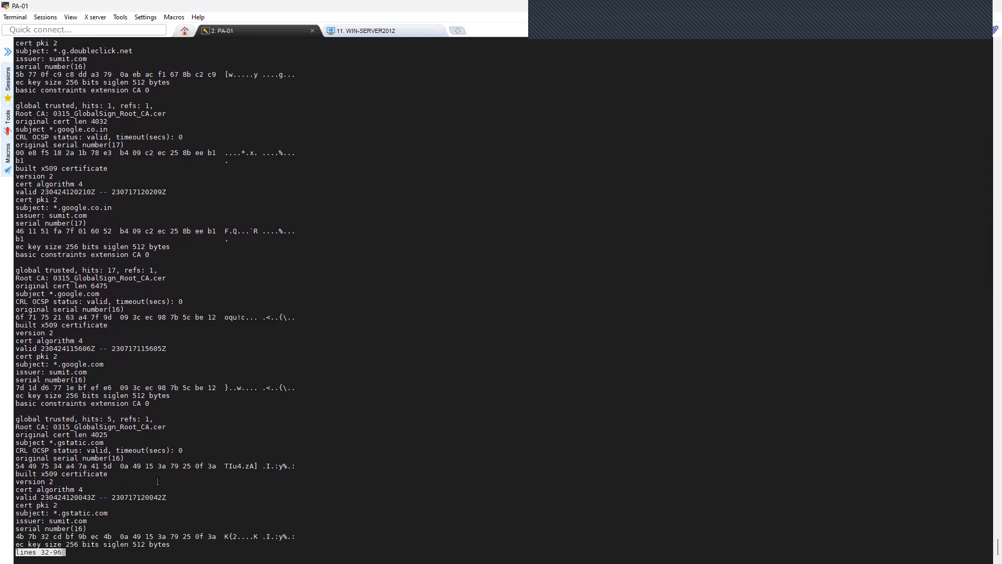
scroll(157, 481, "down", 1)
scroll(157, 481, "down", 5)
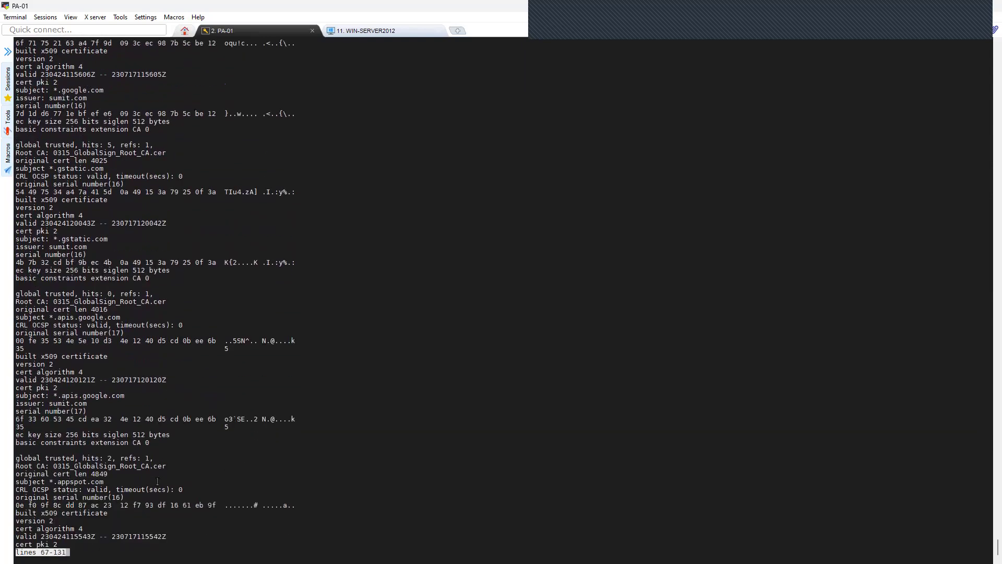
scroll(157, 480, "down", 5)
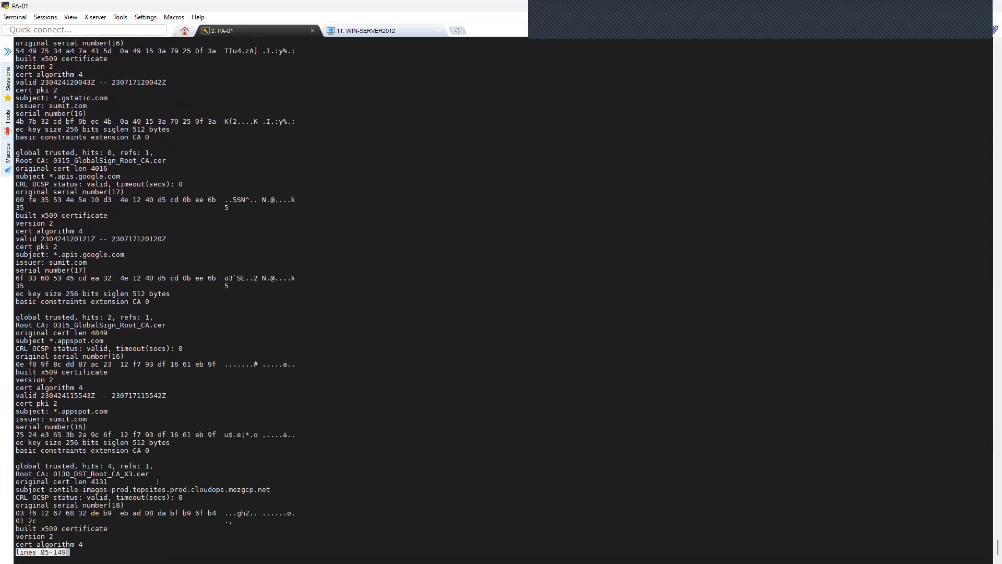
scroll(157, 481, "down", 4)
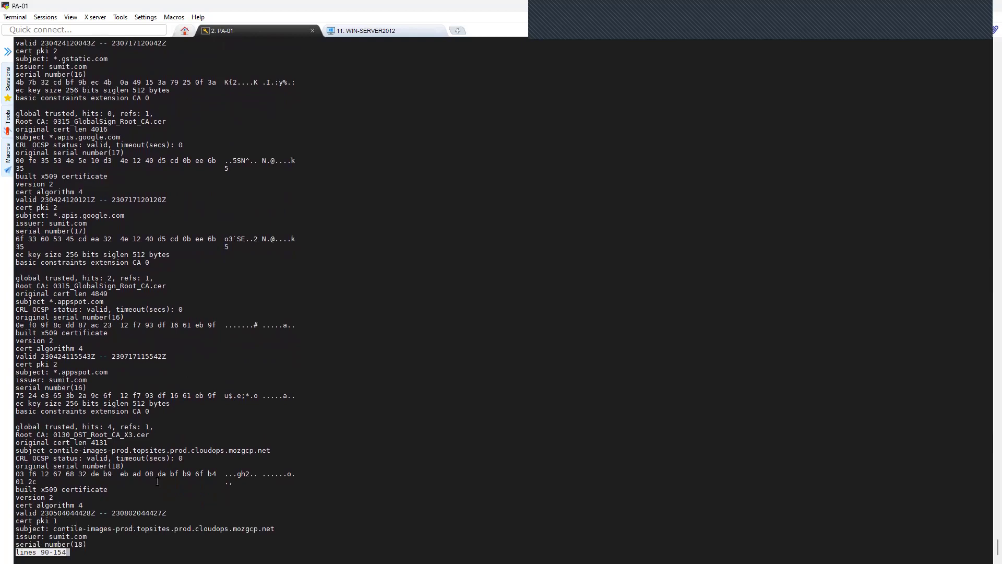
scroll(157, 480, "down", 1)
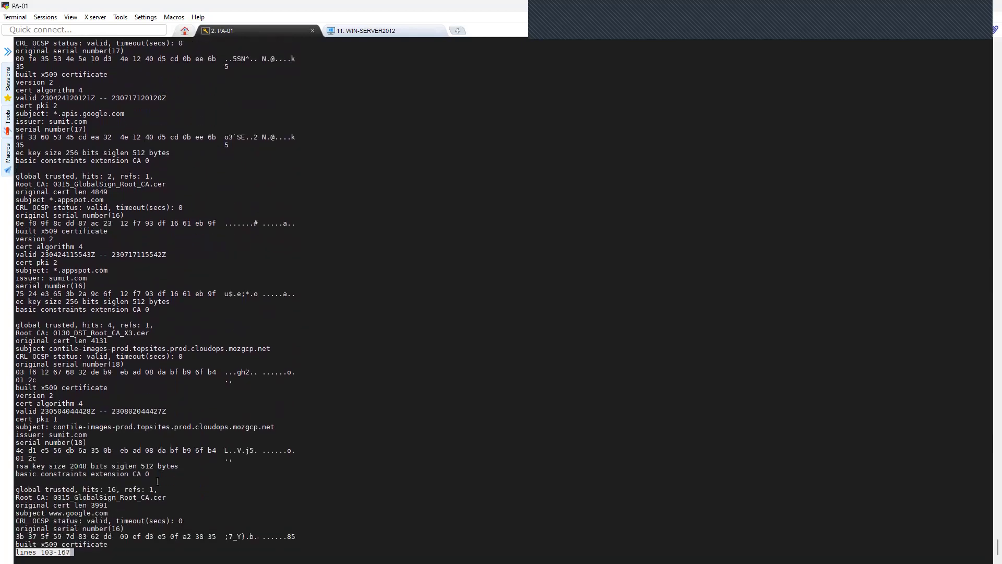
scroll(157, 481, "down", 6)
scroll(157, 480, "down", 5)
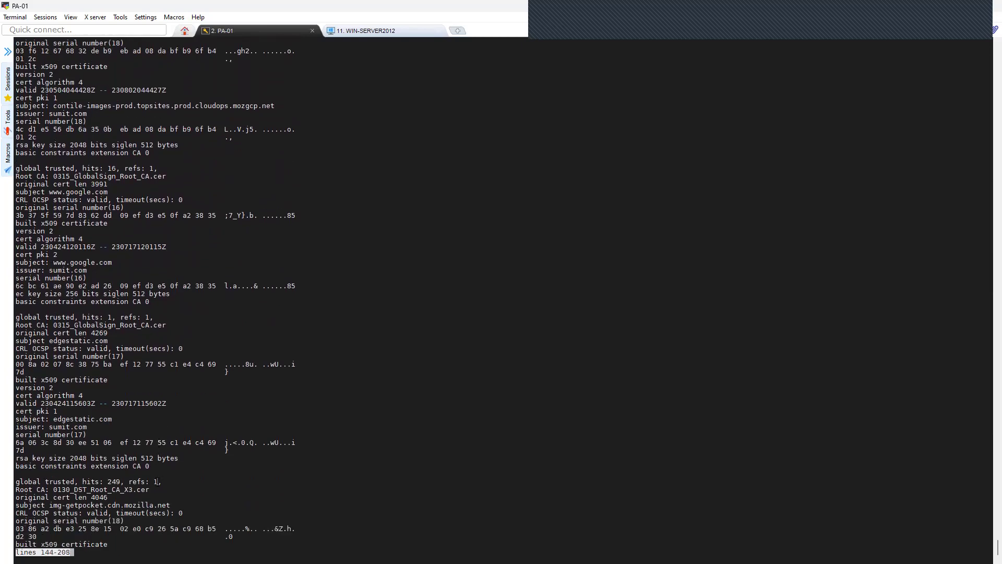
scroll(157, 480, "down", 5)
scroll(157, 481, "down", 4)
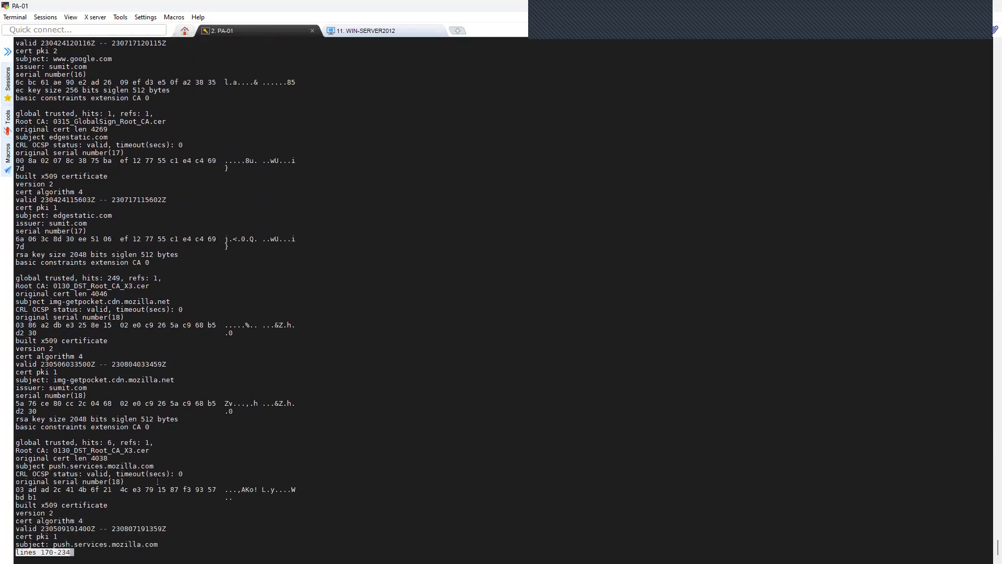
scroll(157, 480, "down", 10)
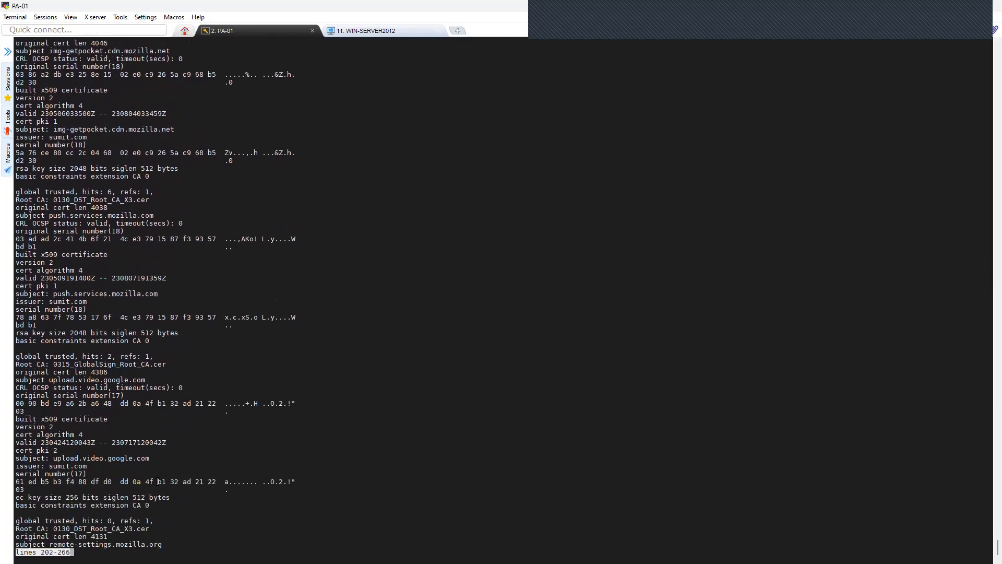
scroll(157, 481, "down", 4)
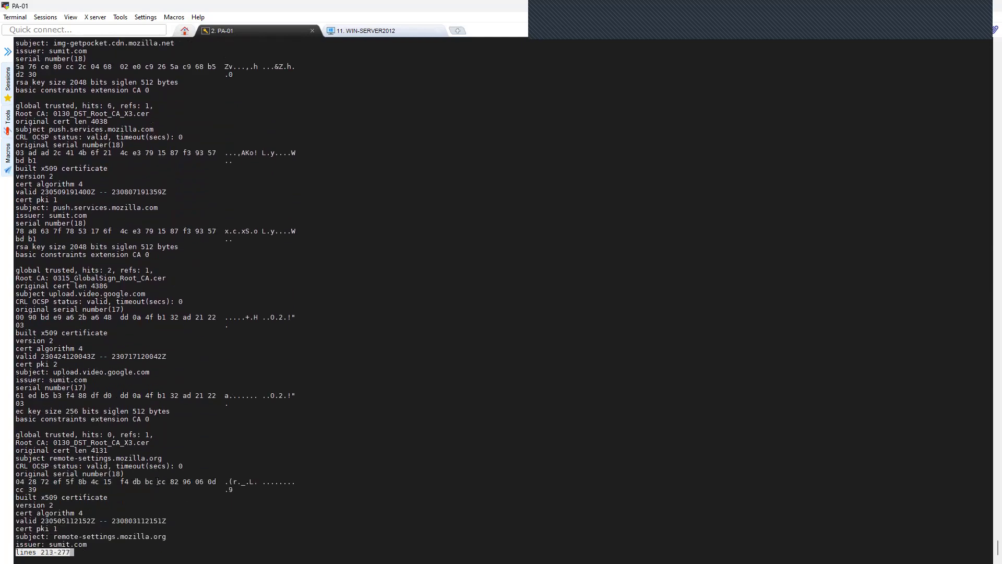
scroll(157, 481, "down", 6)
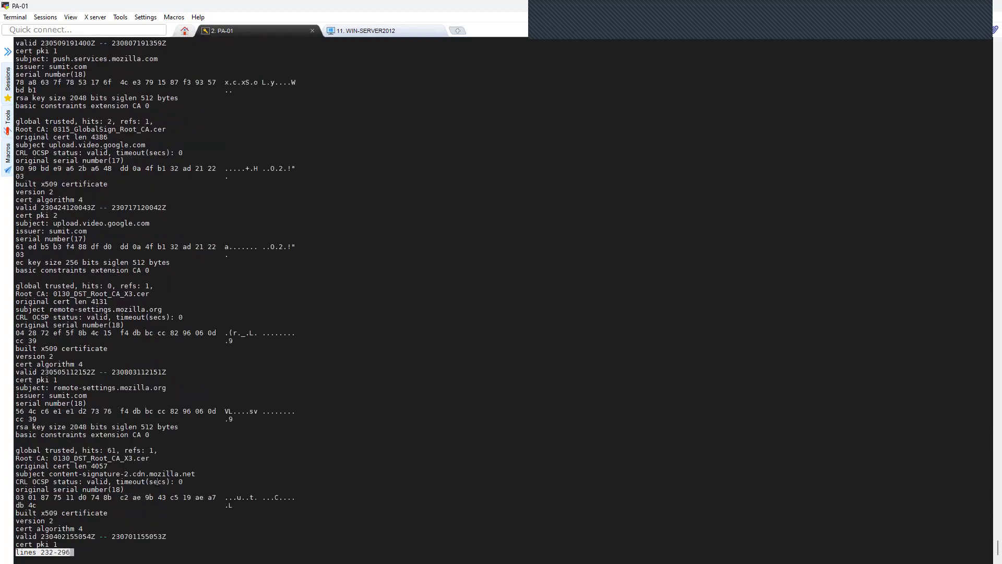
Quit the certificate cache listing and list the options of show system setting ssl-decrypt again
key("q")
key("Return")
key("Return")
key("Return")
key("Return")
key("Up")
key("BackSpace")
key("BackSpace")
key("BackSpace")
key("BackSpace")
key("BackSpace")
key("BackSpace")
key("BackSpace")
key("BackSpace")
key("BackSpace")
key("BackSpace")
key("BackSpace")
key("BackSpace")
key("BackSpace")
key("BackSpace")
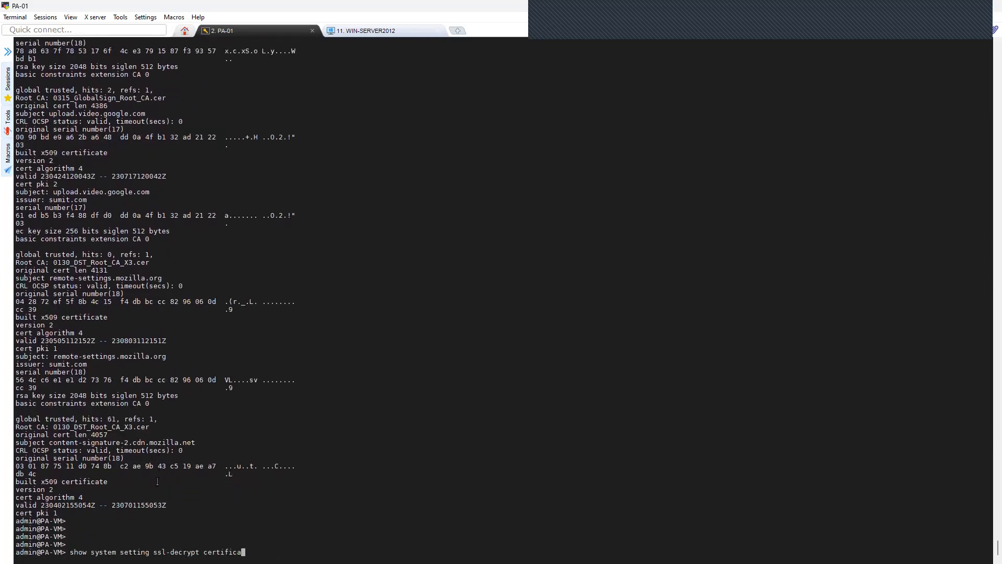
key("BackSpace")
key("BackSpace")
key("BackSpace")
key("question")
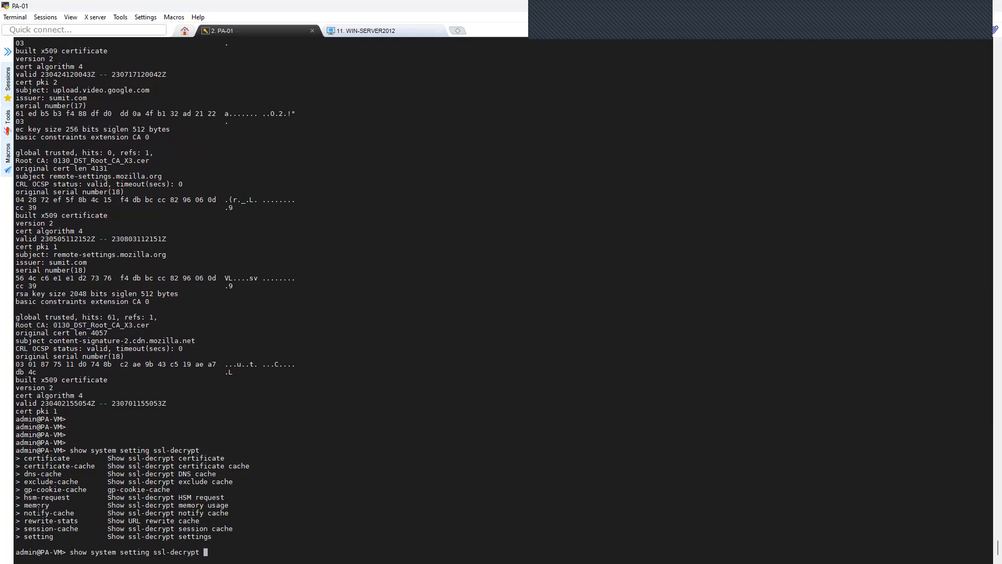
Run show system setting ssl-decrypt memory and examine the SSL certificate cache's current, allocated and freed entries
left_click_drag(24, 506, 49, 506)
right_click(297, 470)
key("Return")
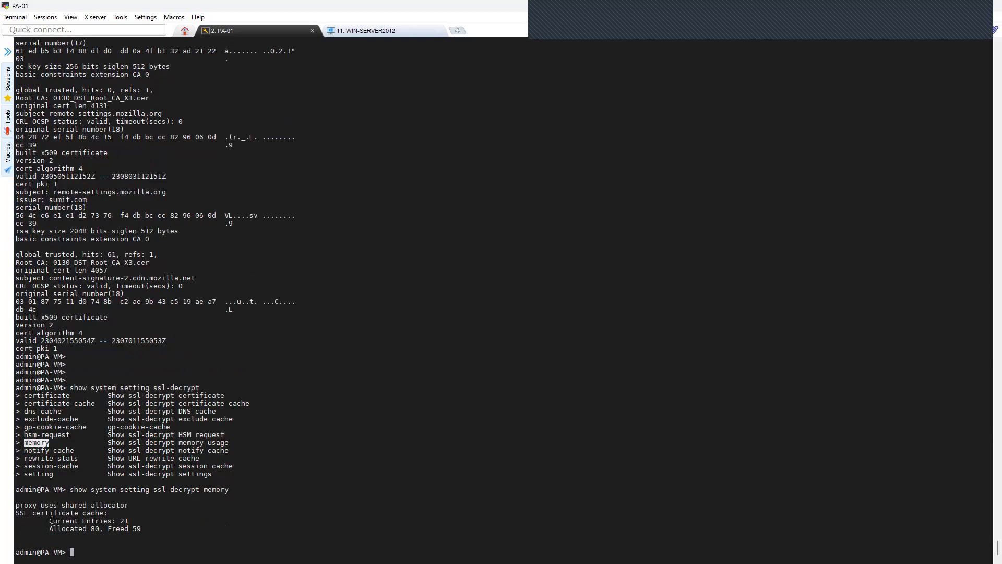
left_click_drag(50, 520, 131, 517)
left_click(129, 529)
left_click_drag(50, 528, 145, 528)
left_click(219, 511)
Repeat the ssl-decrypt memory command and add several blank prompt lines below its output
key("Return")
key("Up")
key("Return")
key("Return")
key("Return")
key("Return")
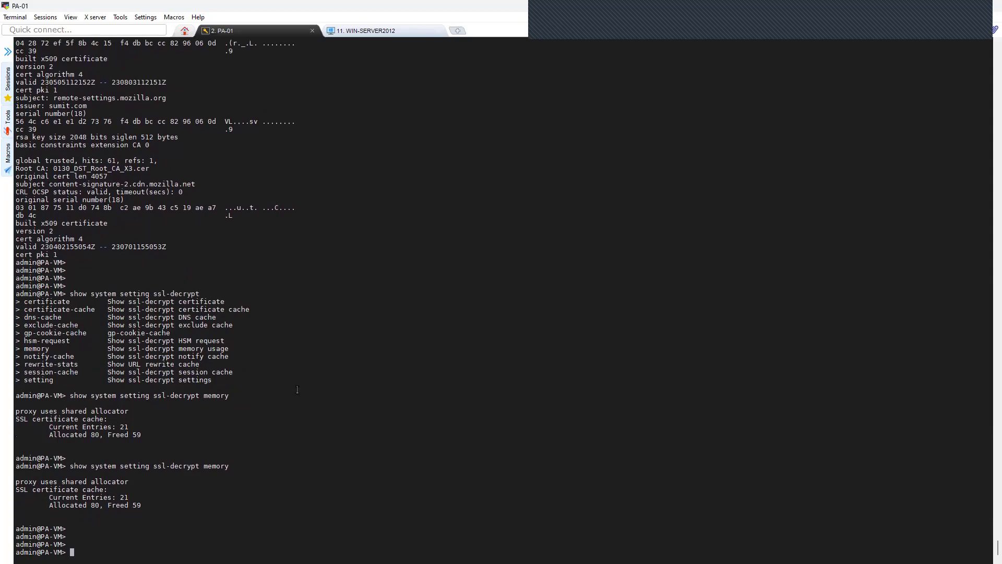
key("Return")
key("Return")
key("Return")
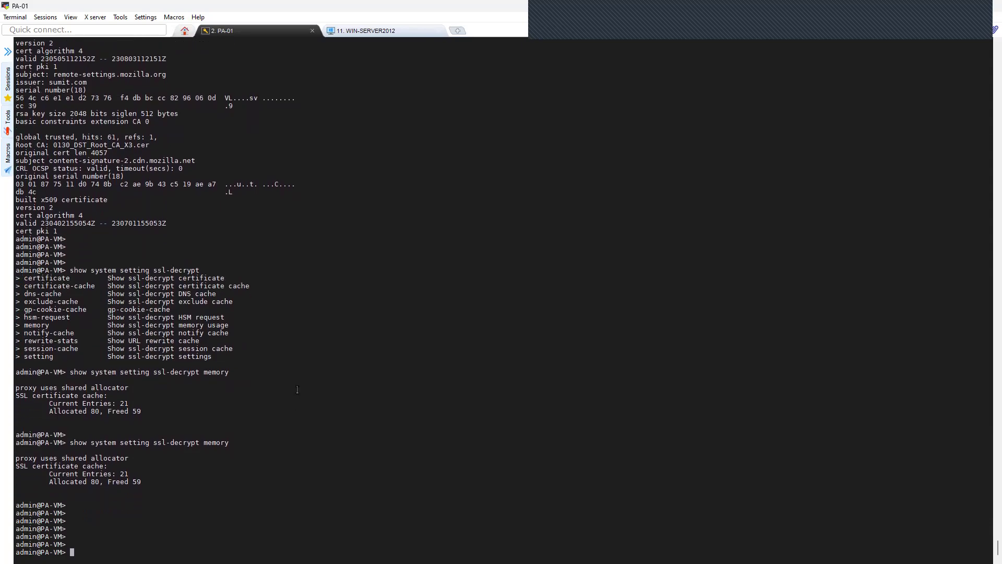
Run show session all filter ssl-decrypt yes source 10.10.10.110, listing the available filter options while composing it
type("show session all filter ssl-decrypt")
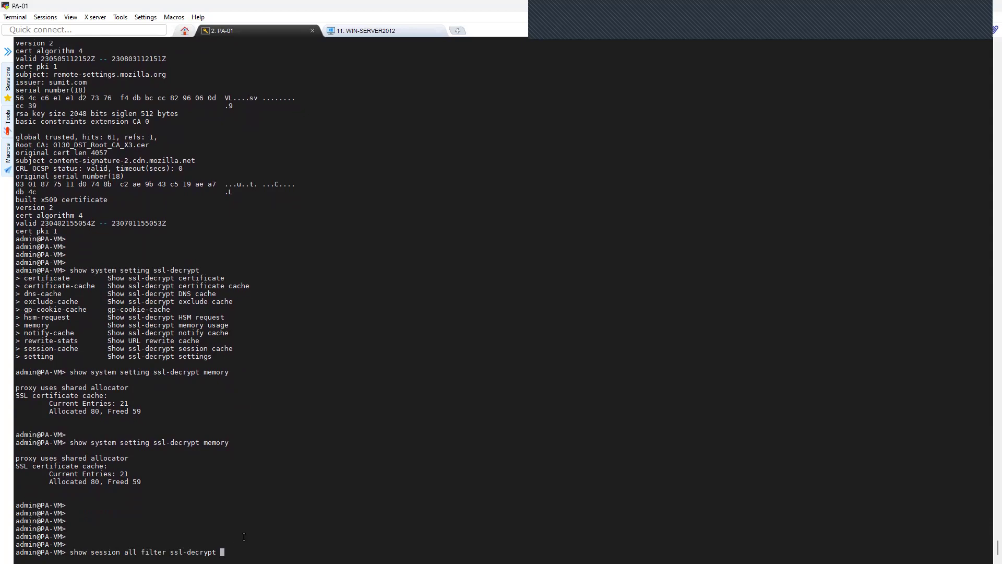
type("yes")
key("question")
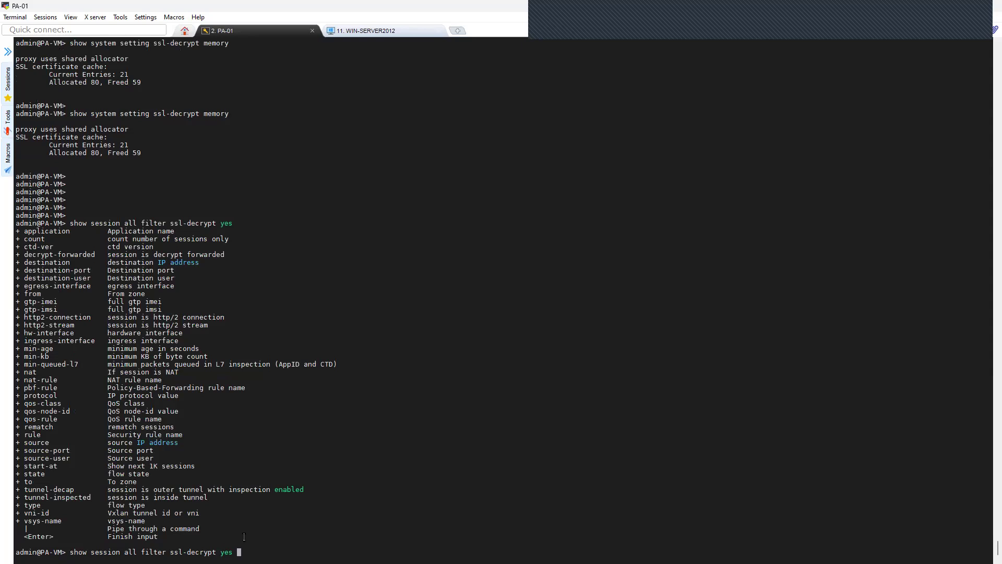
type("source 10.10.10.110 ?")
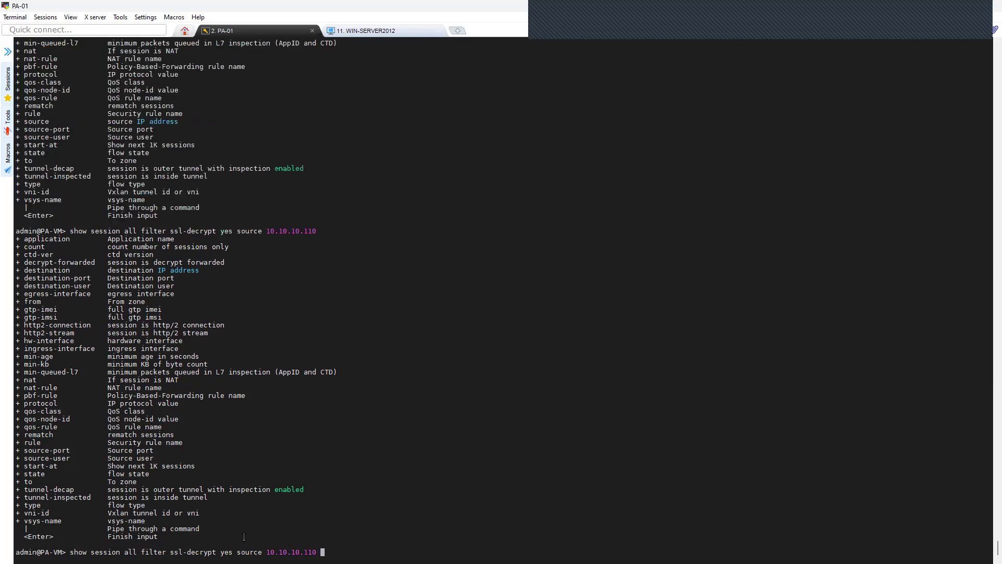
key("Return")
key("Return")
key("Return")
key("Return")
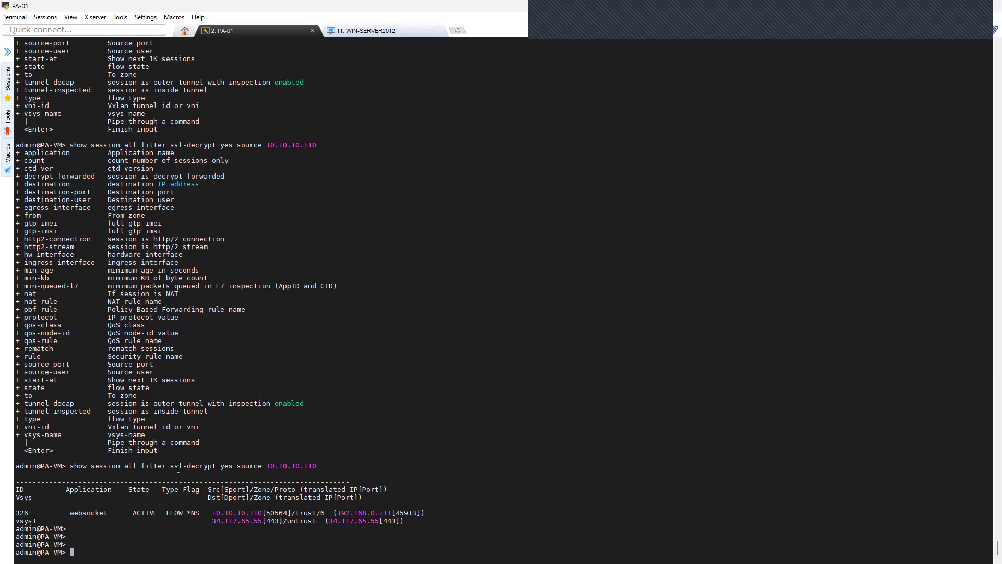
Examine the decrypted session entry for source 10.10.10.110, then rerun the same session filter command
left_click_drag(72, 466, 317, 465)
left_click(75, 520)
left_click_drag(17, 513, 404, 519)
left_click(287, 542)
key("Return")
key("Up")
key("Return")
key("Return")
key("Return")
key("Return")
key("Return")
key("Return")
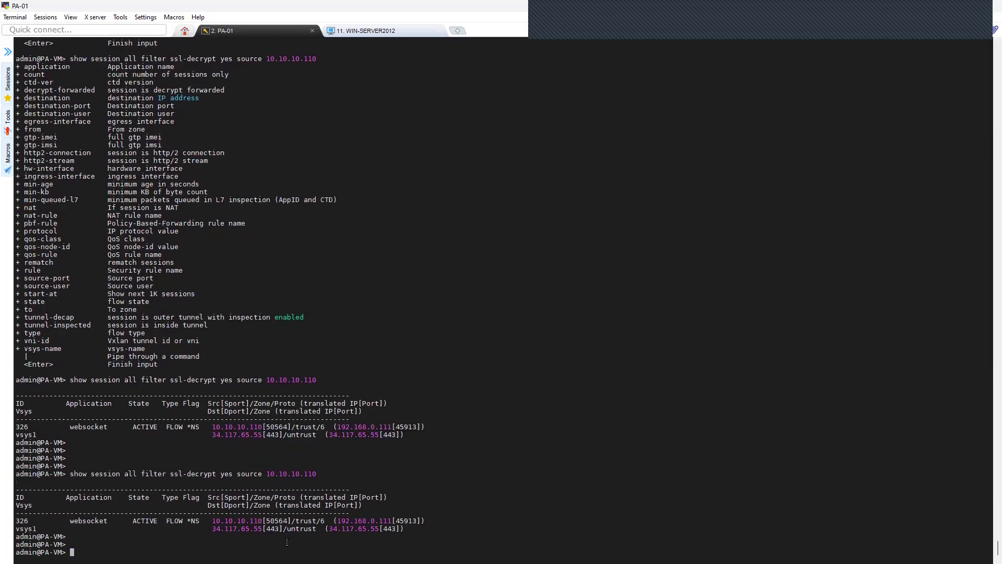
Rerun show session all filter ssl-decrypt yes source 10.10.10.110 and add blank prompt lines below its output
key("Up")
key("Return")
key("Return")
key("Return")
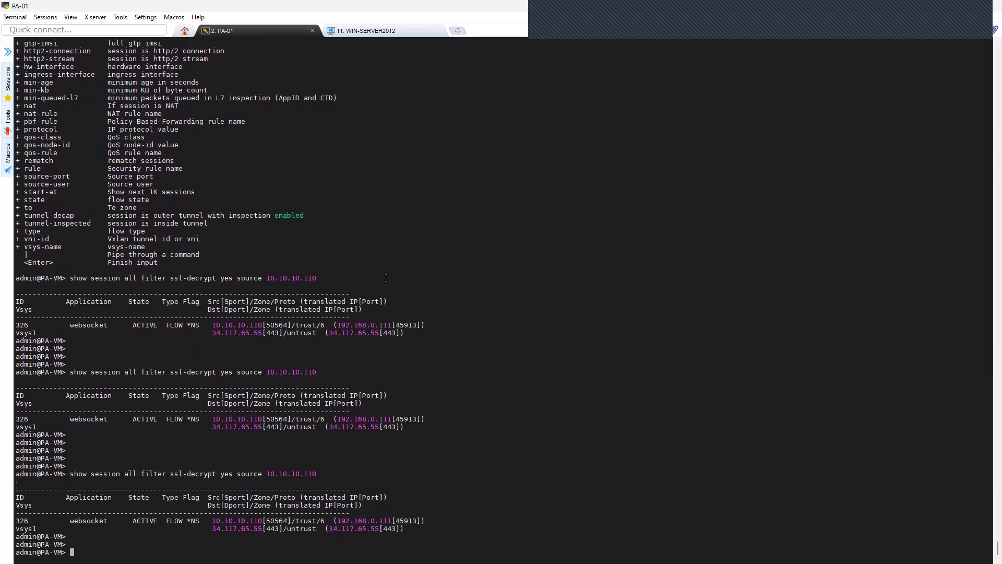
Switch to the WIN-SERVER2012 session, close the Google certificate tab and reload the Google home page
left_click(384, 35)
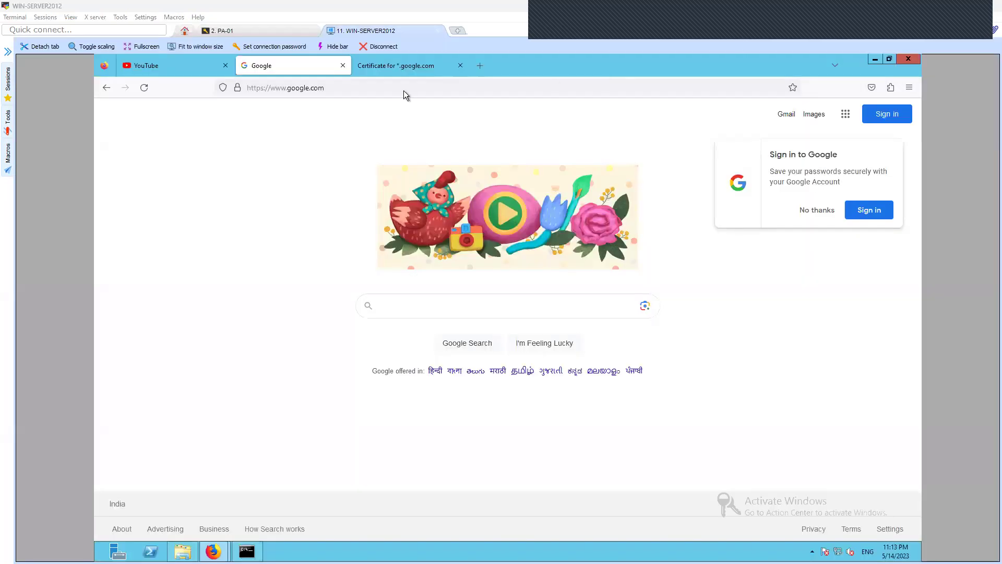
left_click(460, 67)
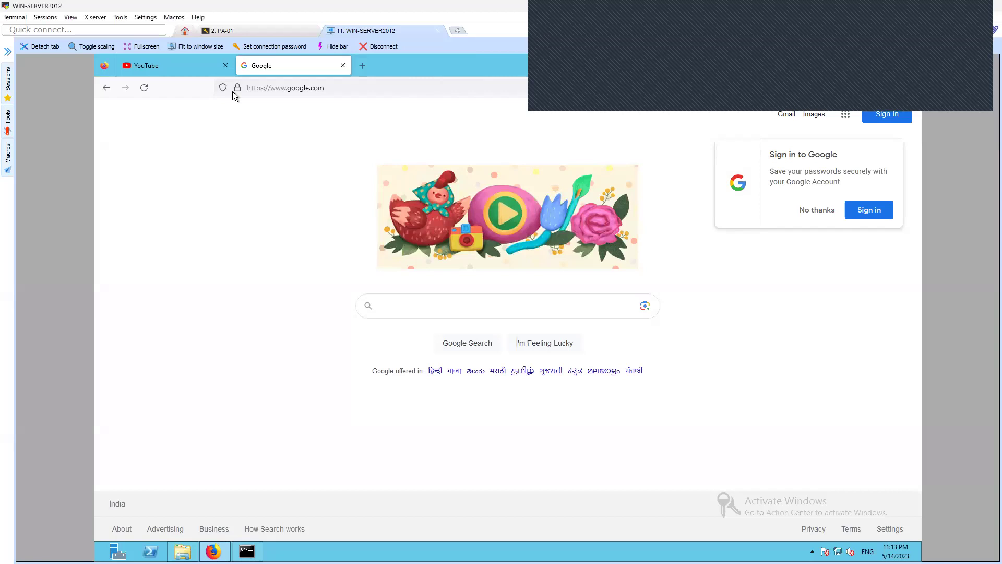
left_click(143, 87)
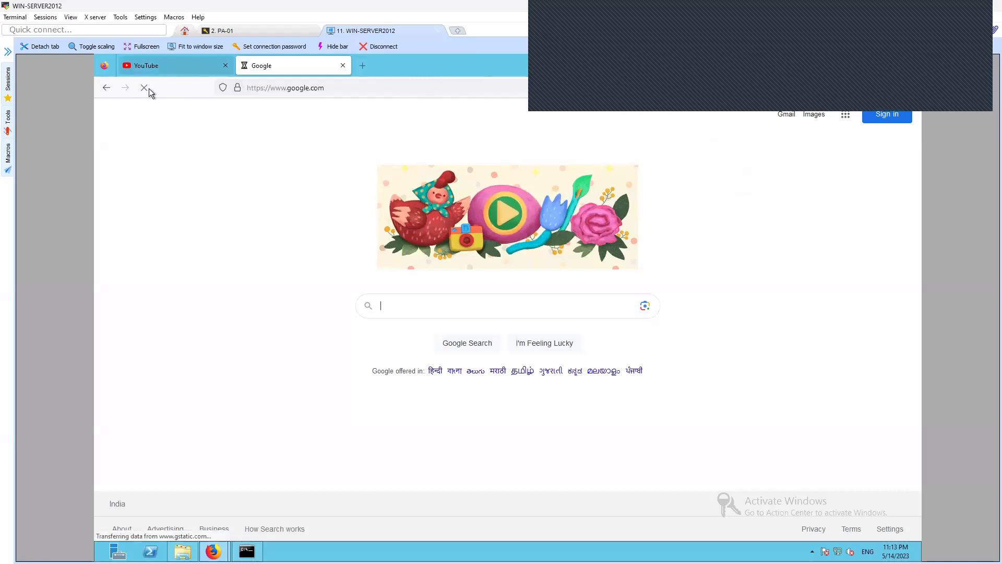
left_click(172, 66)
left_click(364, 65)
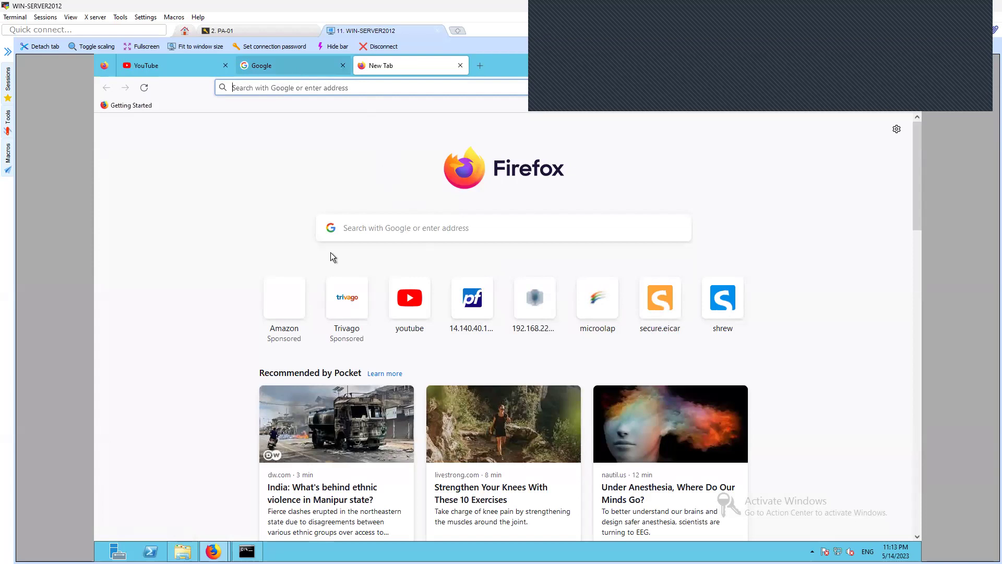
key("ctrl+shift+Tab")
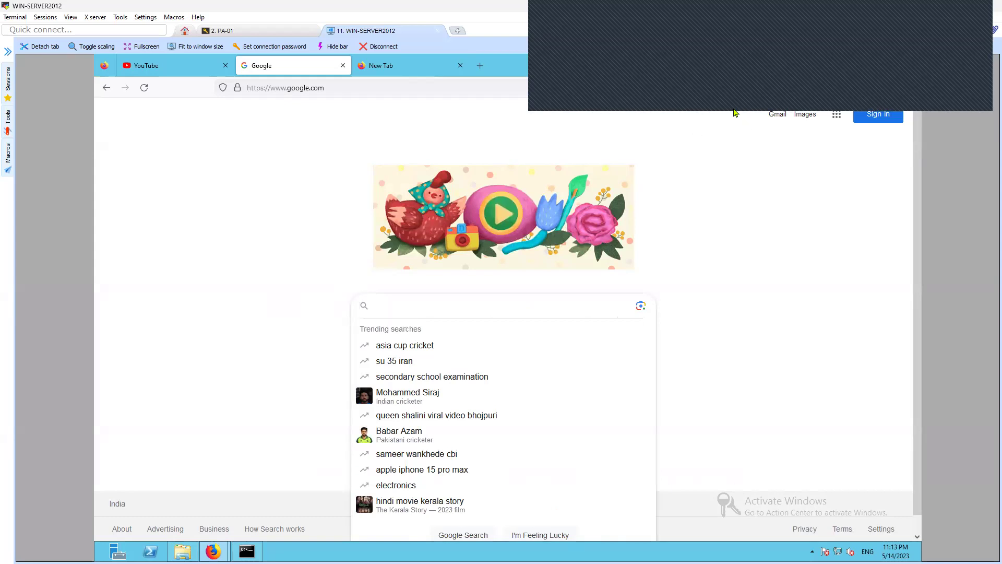
left_click(407, 73)
left_click(306, 73)
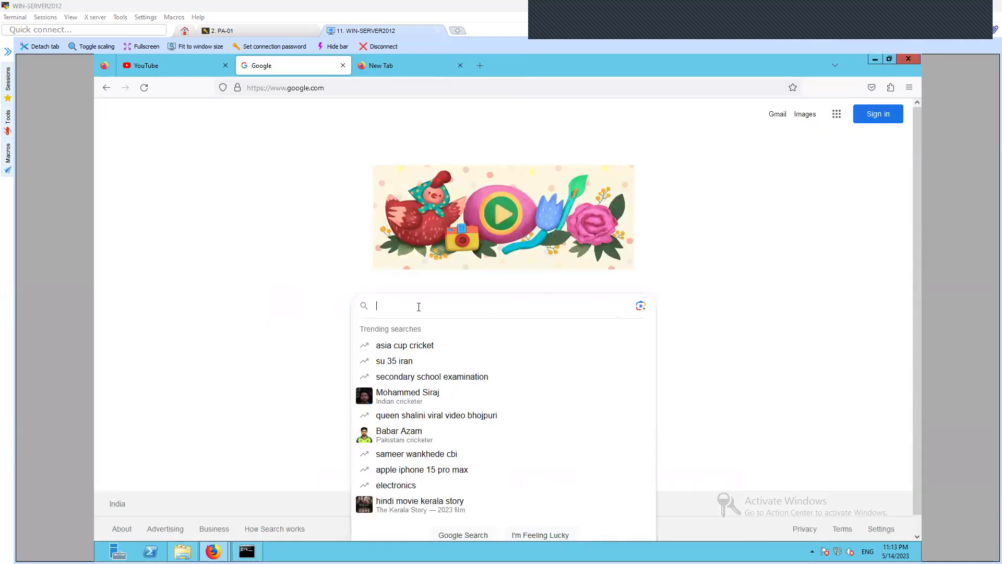
Search Google for eicar test file, open the Download Anti Malware Testfile page and close the empty browser tab
type("ei")
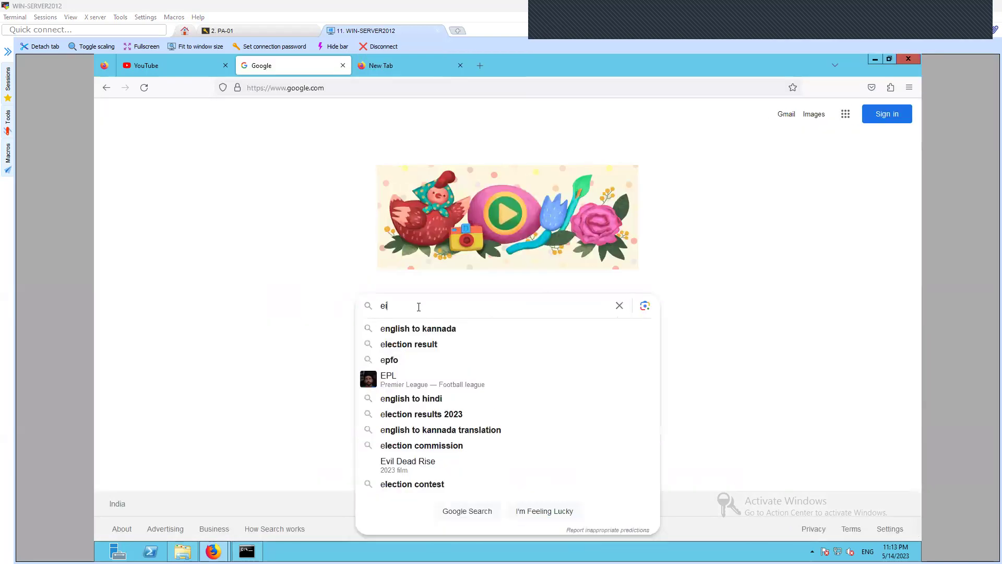
type("car")
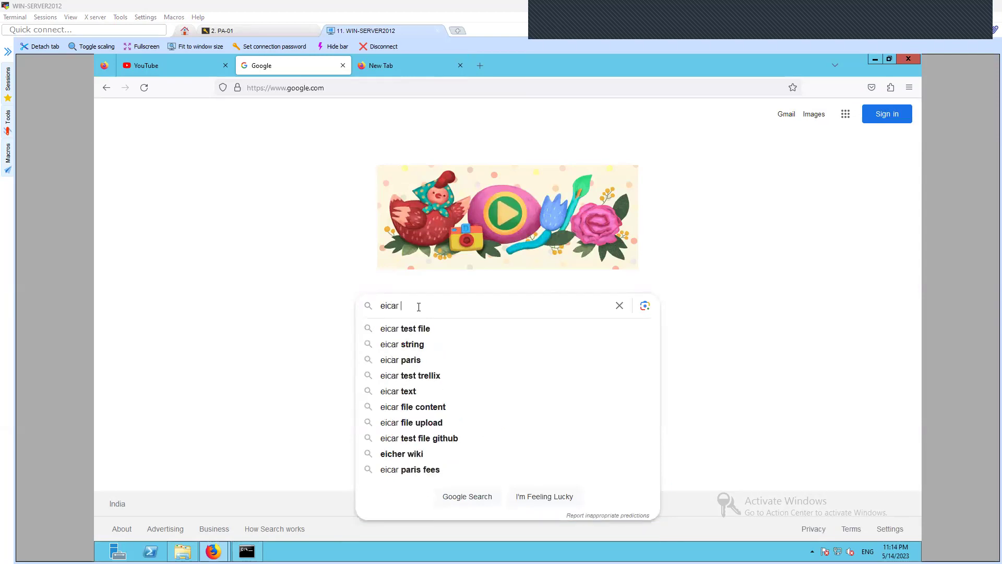
left_click(420, 329)
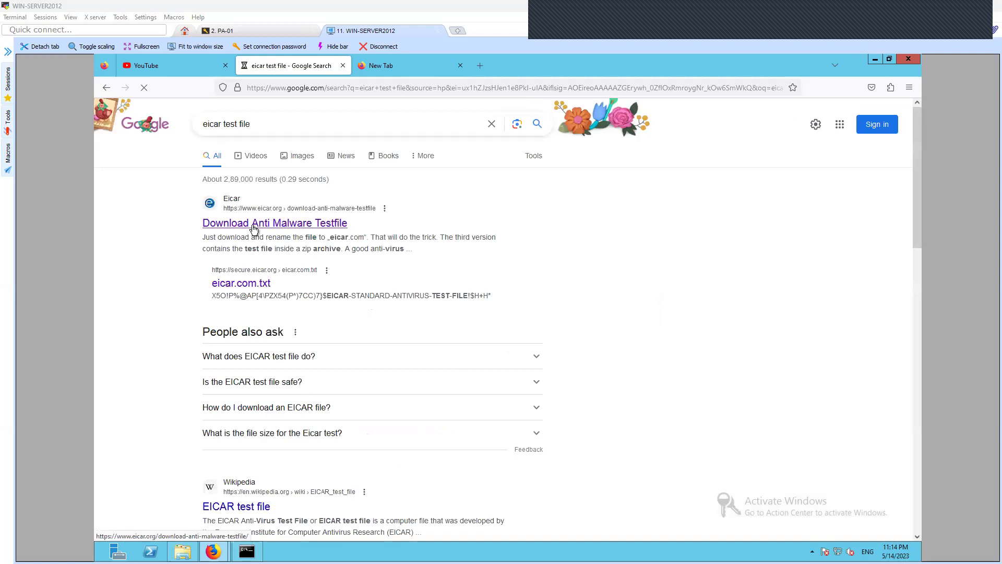
left_click(271, 225)
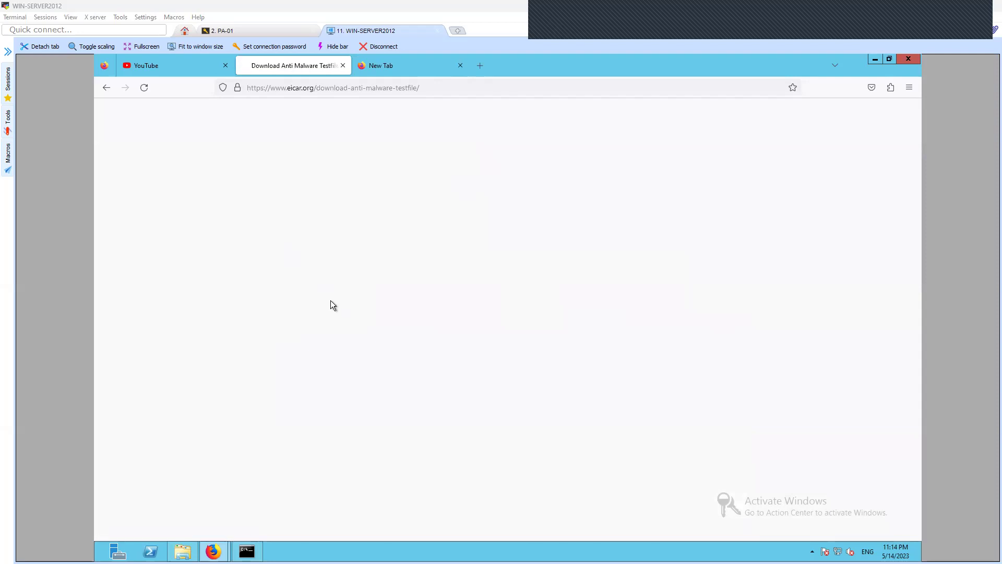
left_click(460, 65)
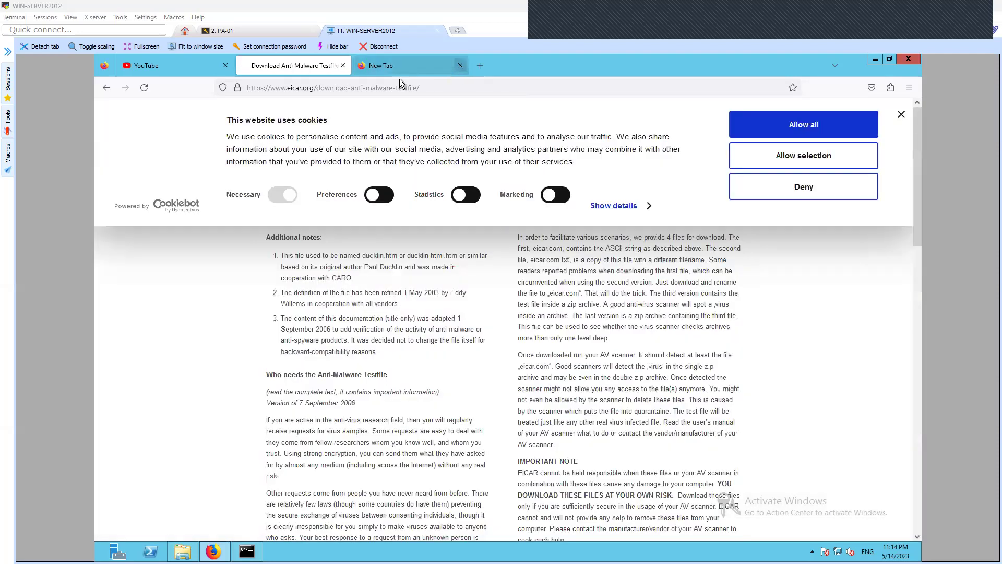
Return to the PA-01 terminal and rerun the ssl-decrypt session filter for source 10.10.10.110 below fresh prompt lines
left_click(259, 32)
key("Return")
key("Return")
key("Return")
key("Up")
key("Return")
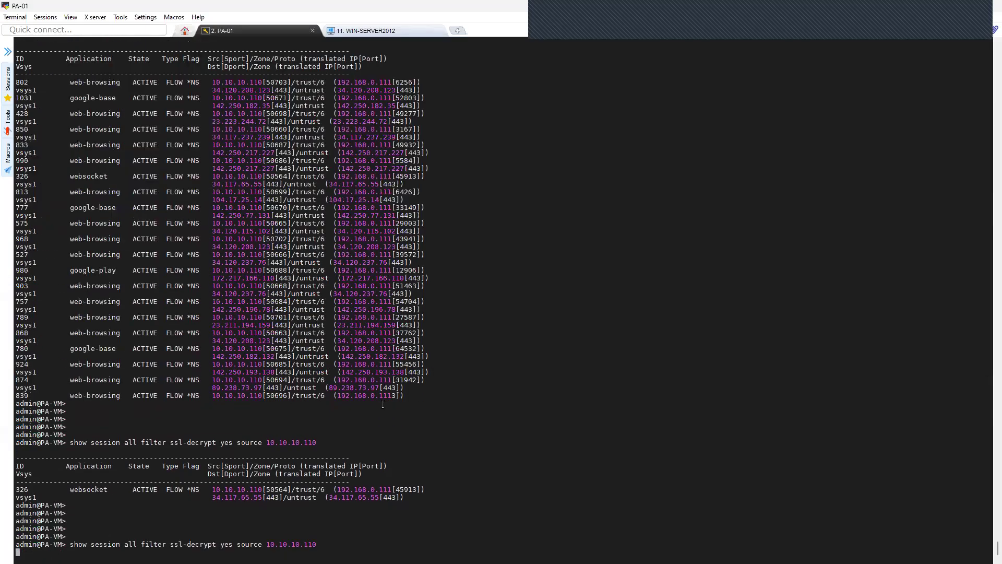
Examine the full list of decrypted sessions from 10.10.10.110, highlighting the entries and checking back up to the command
scroll(382, 403, "down", 2)
key("q")
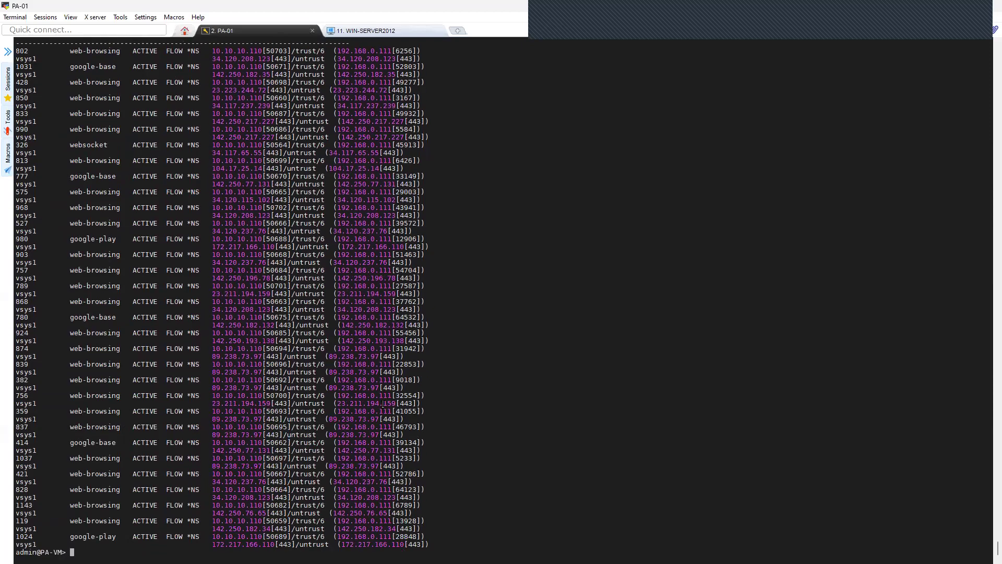
key("Return")
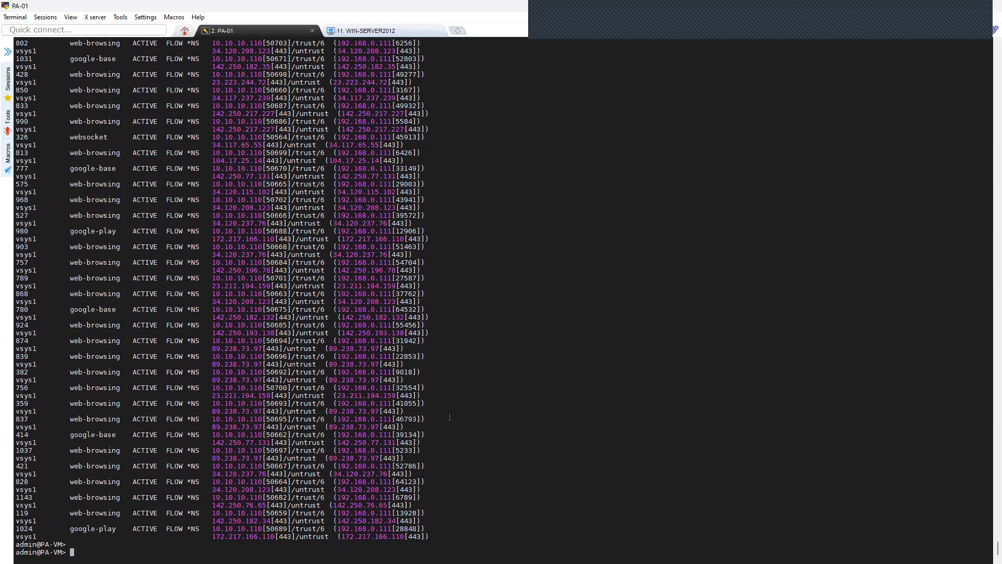
left_click_drag(431, 536, 49, 146)
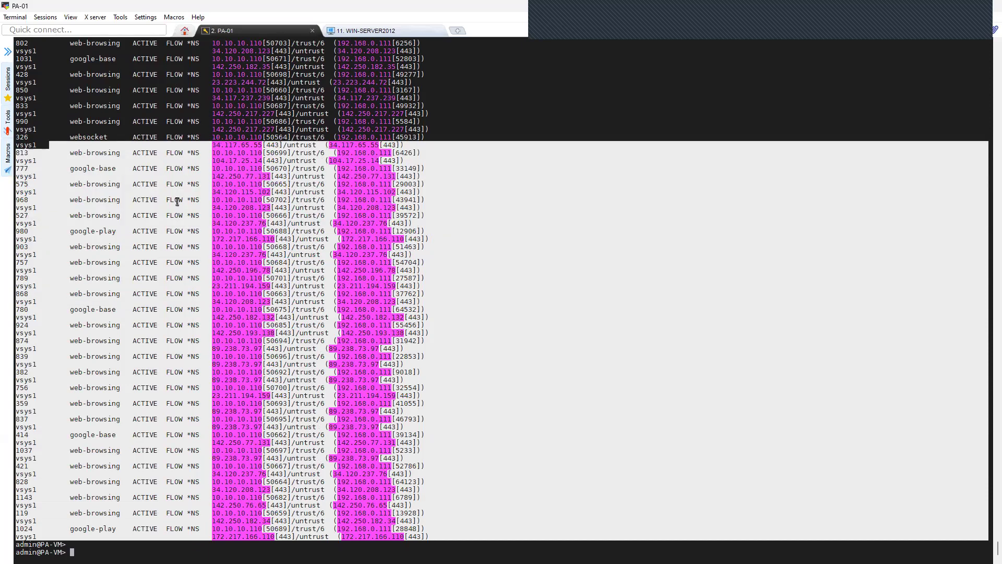
scroll(315, 236, "up", 2)
scroll(315, 236, "up", 2)
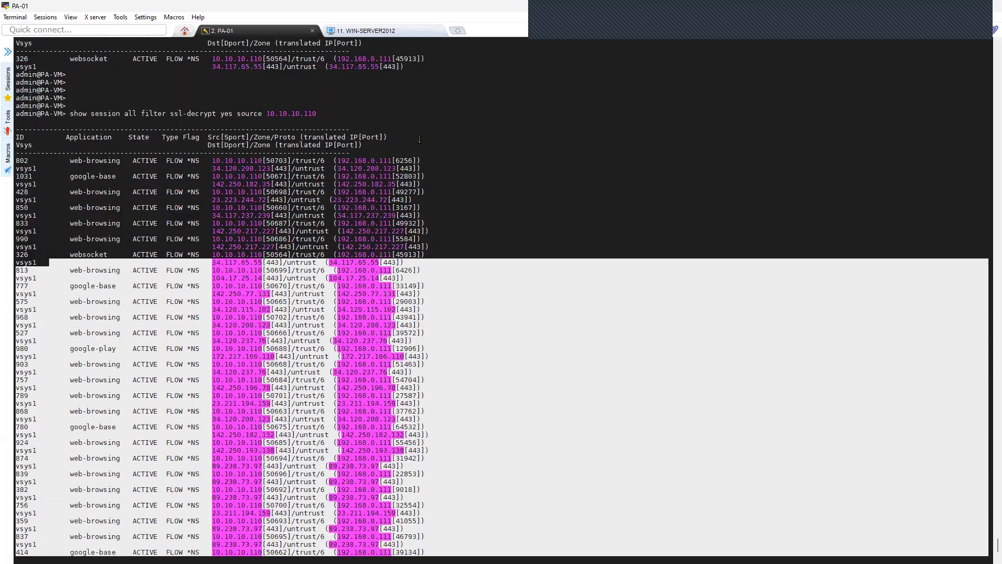
In the WIN-SERVER2012 session, dismiss the EICAR cookie notice and try downloading eicar.com over HTTPS, highlighting the response page's heading
left_click(390, 32)
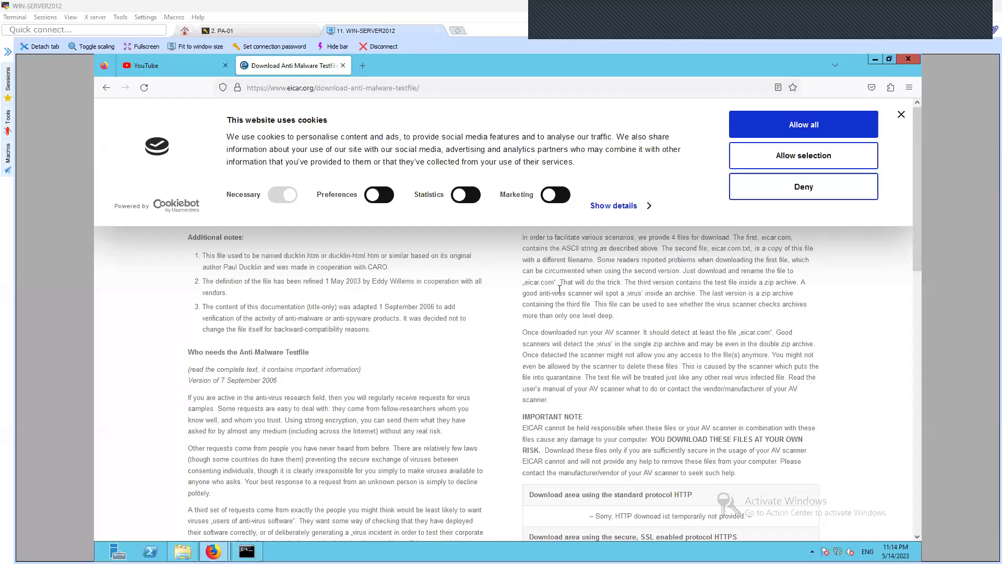
left_click(901, 115)
scroll(562, 327, "down", 4)
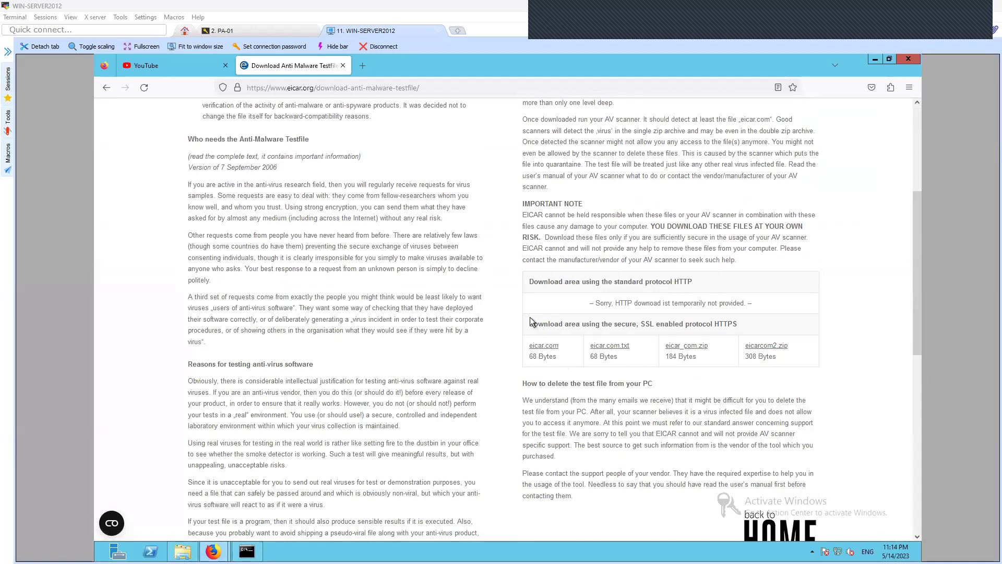
left_click(556, 349)
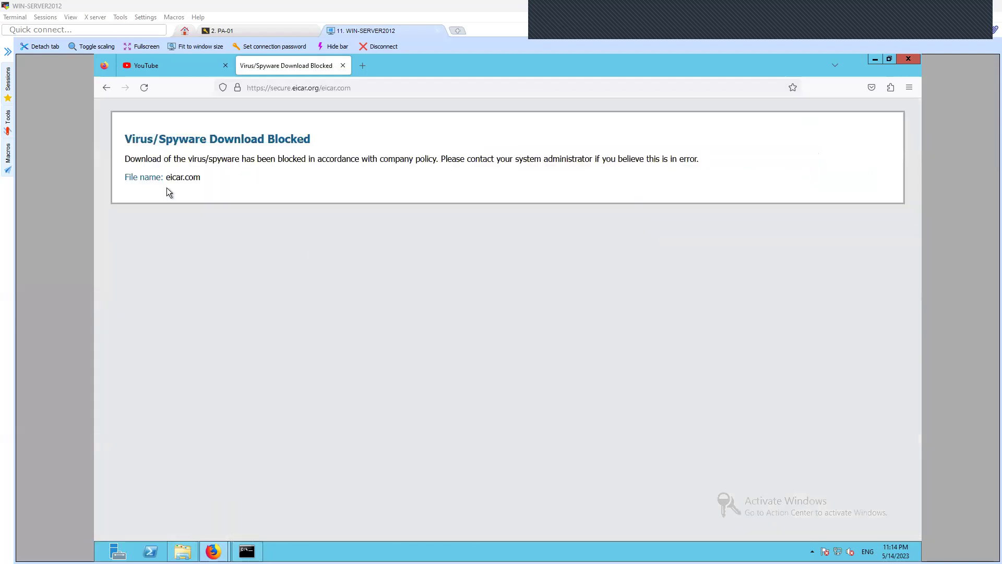
left_click_drag(124, 138, 313, 139)
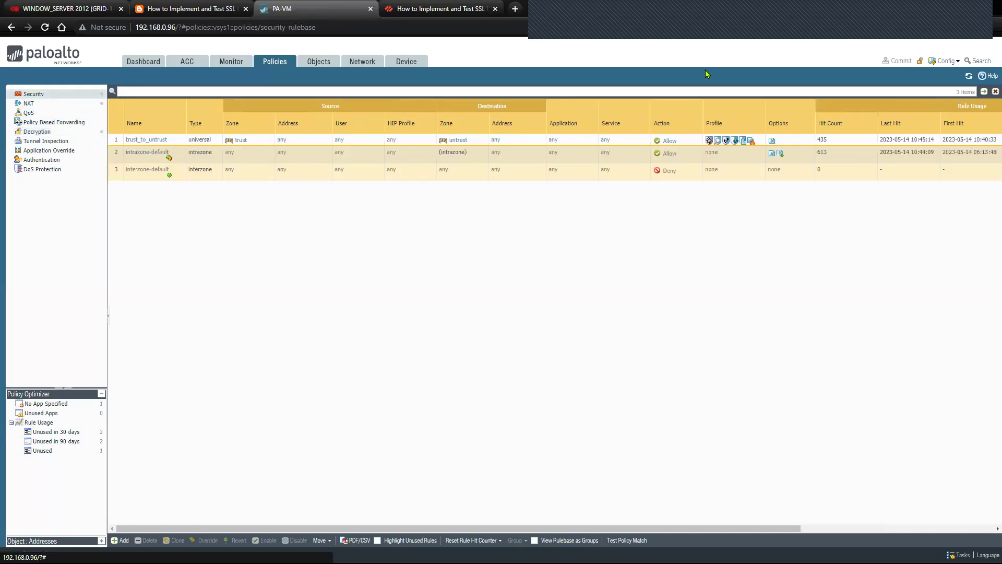
In the PA-VM web interface, review the action and profile settings of the trust_to_untrust security rule, then close it without changes
left_click(149, 139)
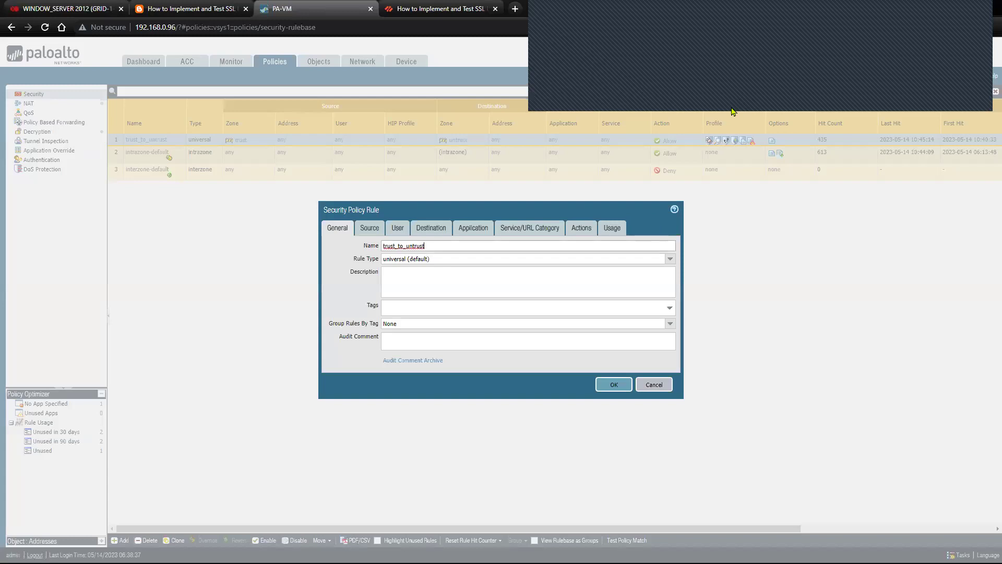
left_click(579, 231)
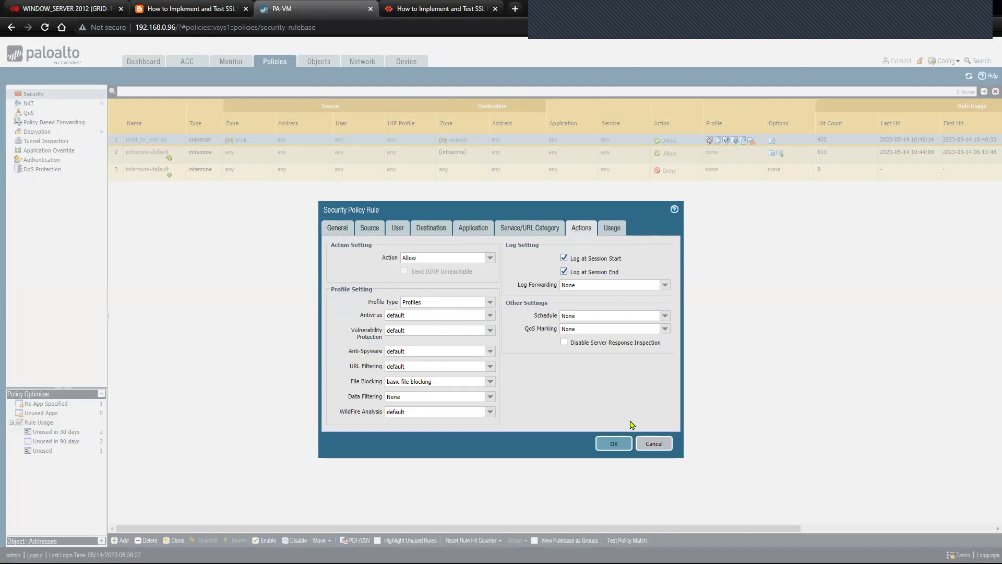
left_click(654, 444)
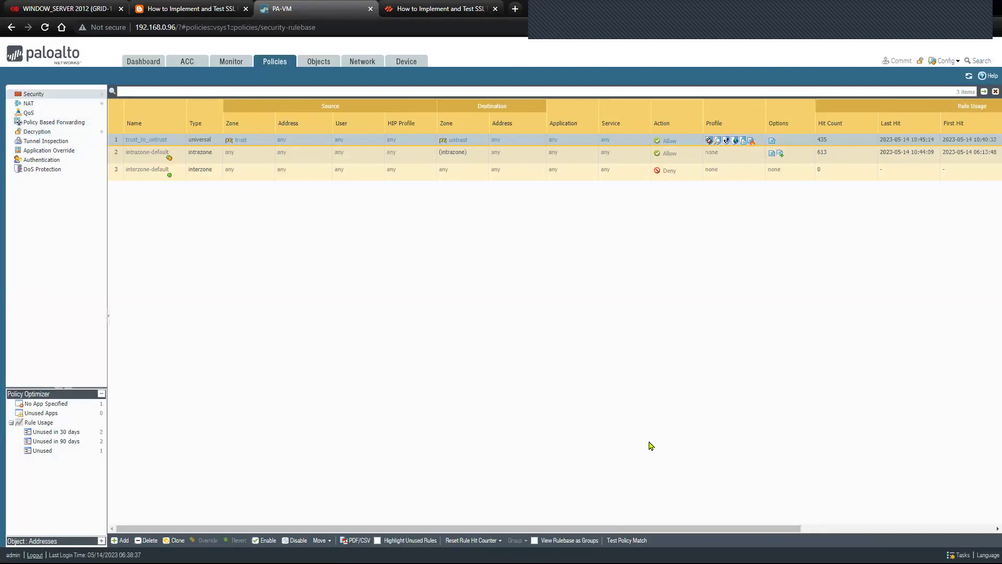
View the firewall's response pages, the SSL decryption knowledge base article and the blog's network diagram
left_click(407, 61)
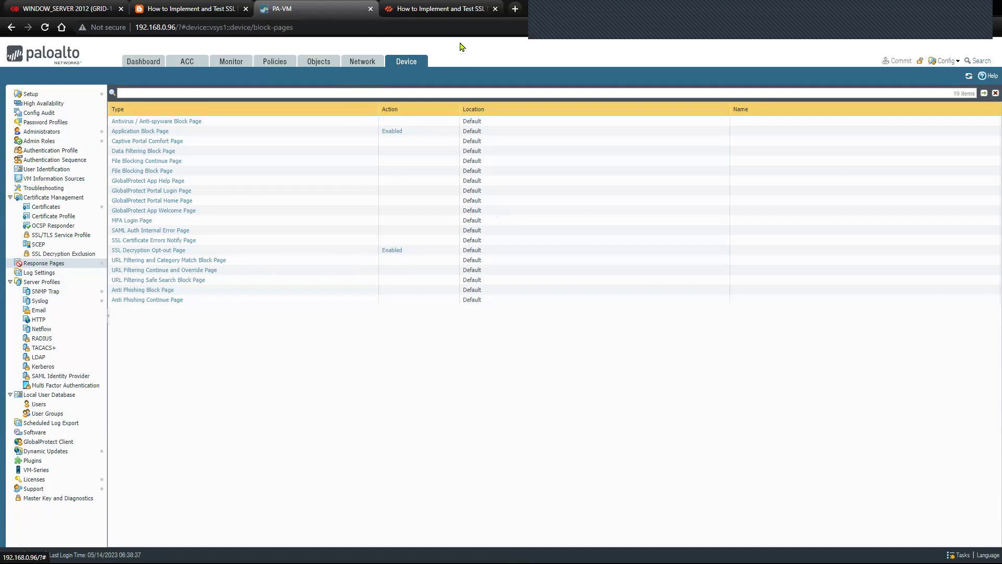
left_click(444, 9)
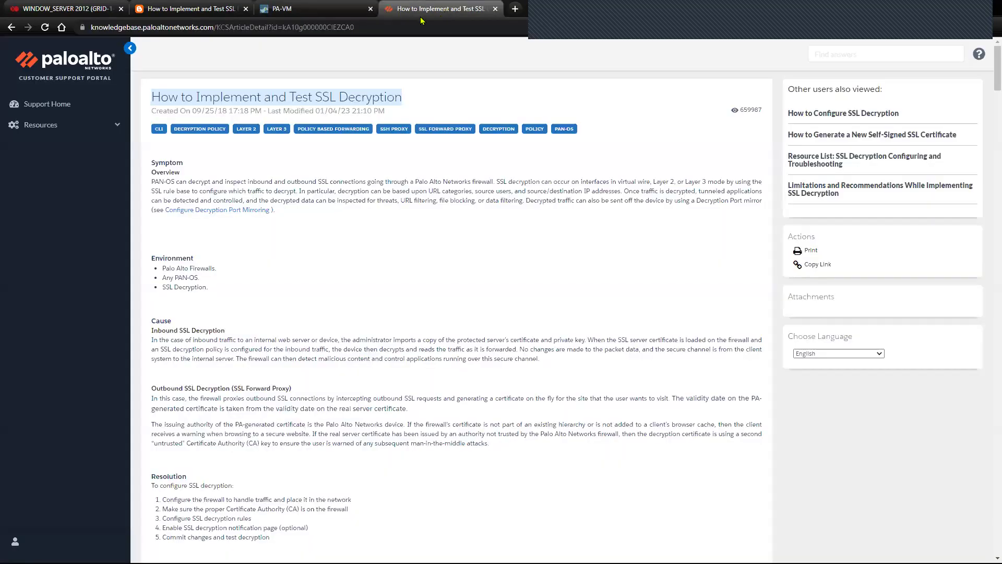
left_click(340, 11)
left_click(191, 9)
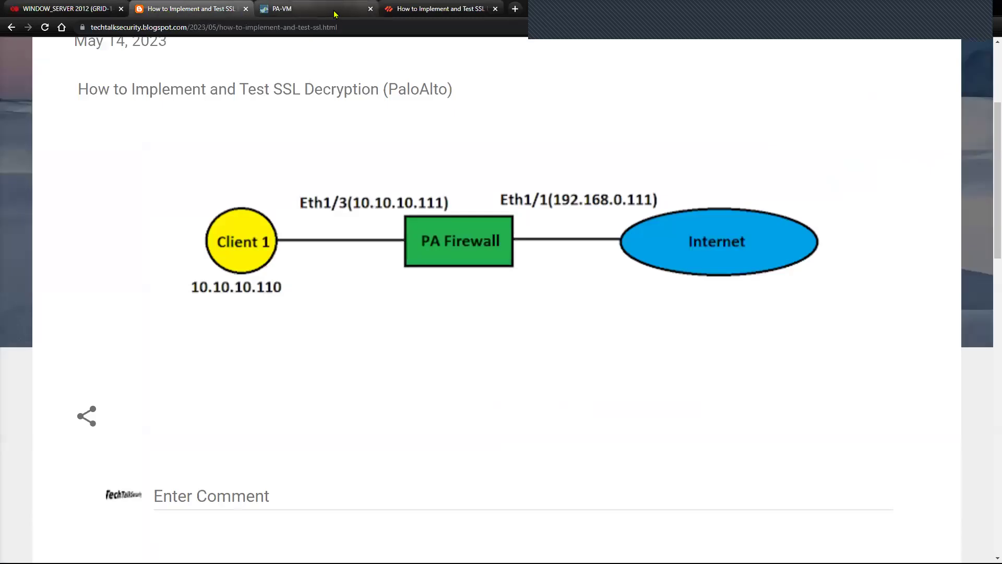
left_click(313, 9)
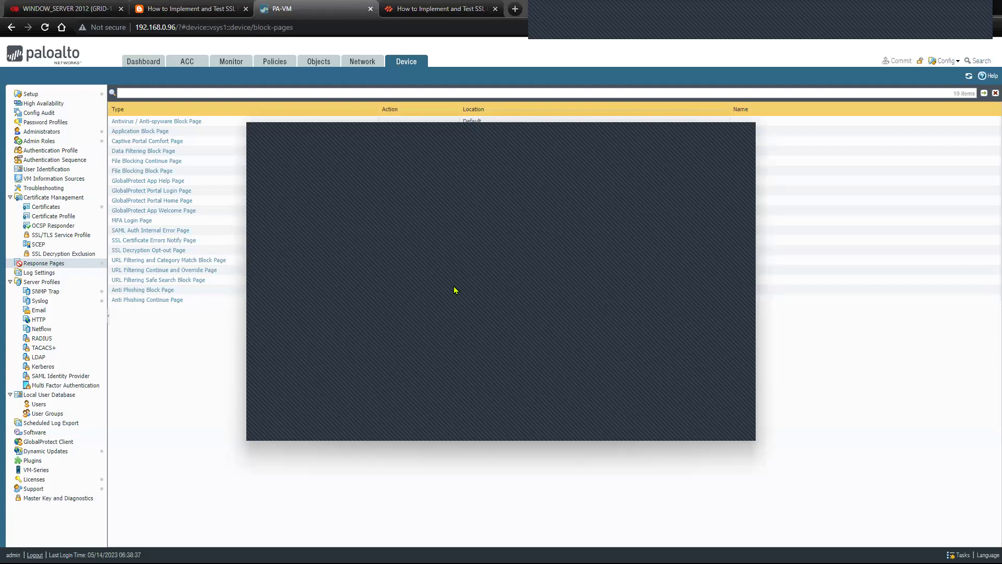
Switch back to WIN-SERVER2012 and try downloading eicar_com.zip from the EICAR page, highlighting the response page's text
key("alt+Tab")
left_click(195, 70)
left_click(294, 65)
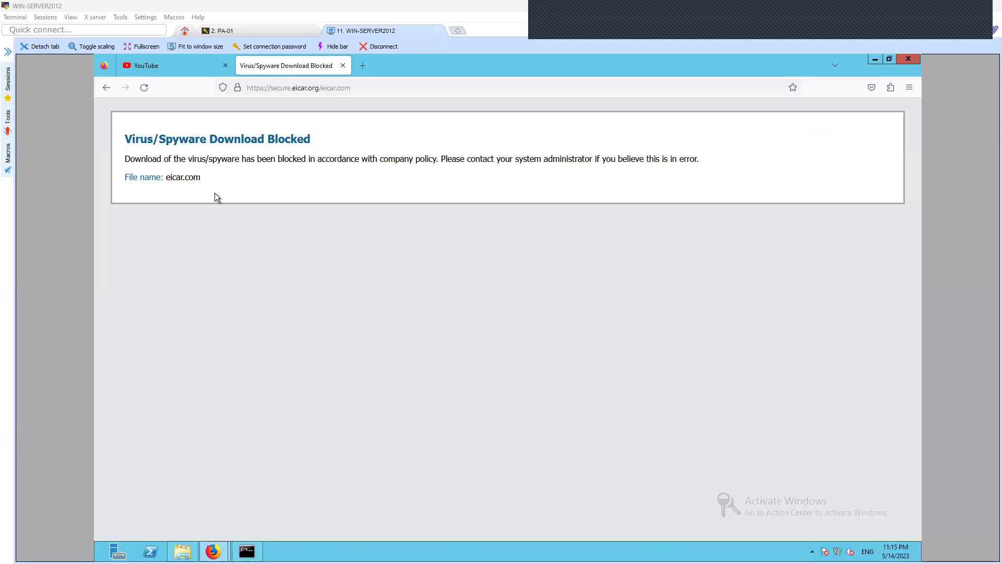
left_click(107, 88)
left_click(703, 348)
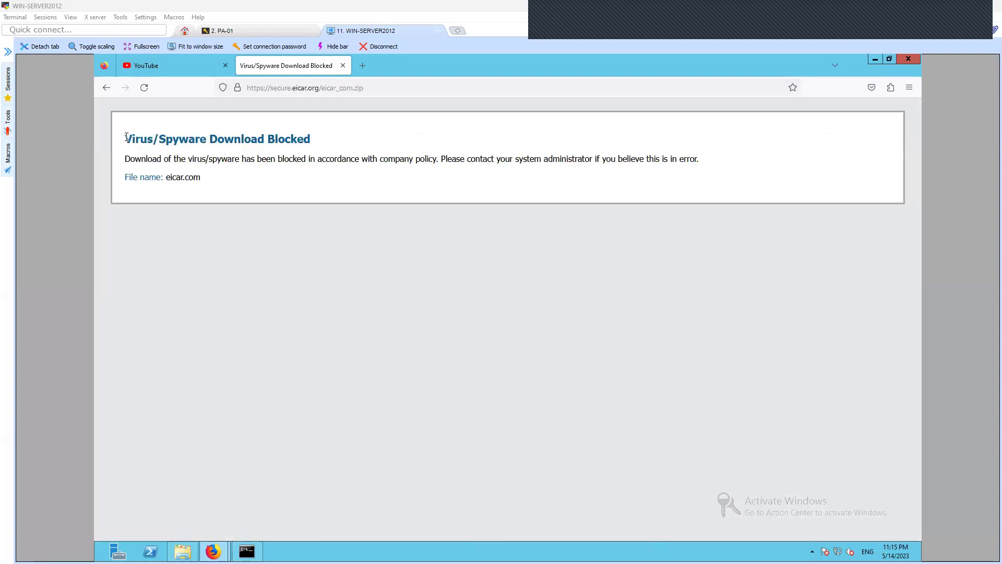
left_click_drag(127, 137, 312, 140)
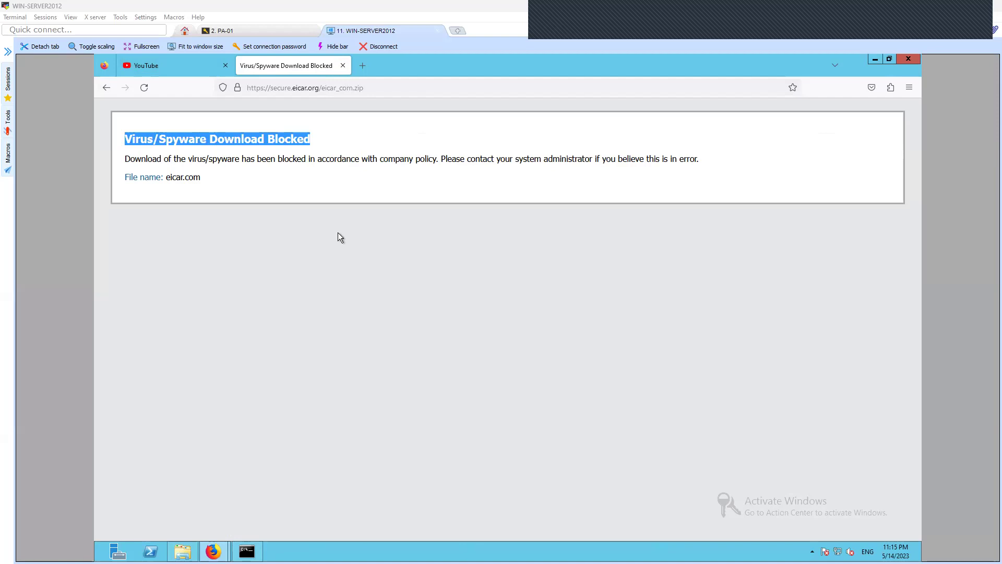
left_click(292, 216)
left_click_drag(202, 177, 123, 138)
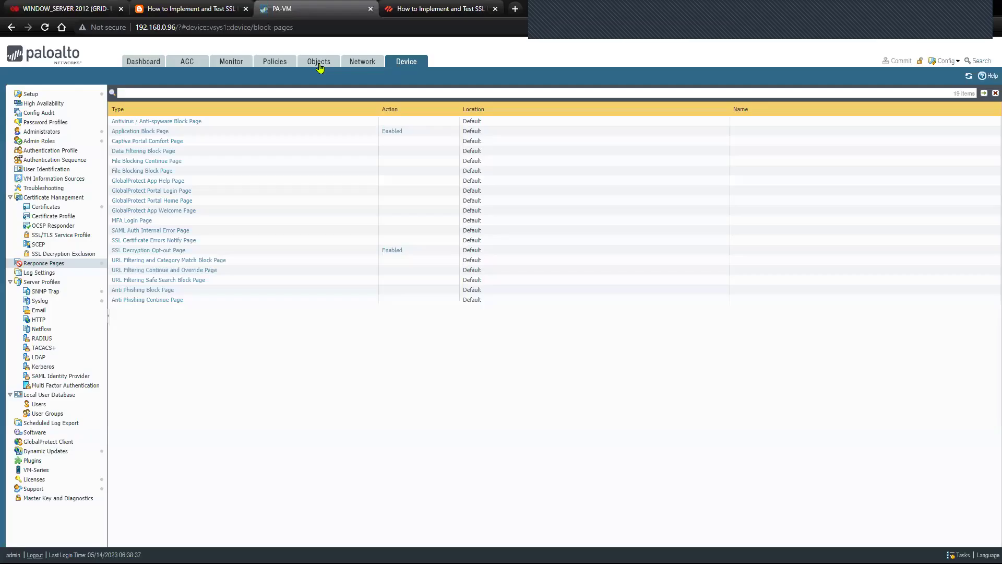
Set the profile type of the trust_to_untrust security rule to None and save the rule
left_click(319, 64)
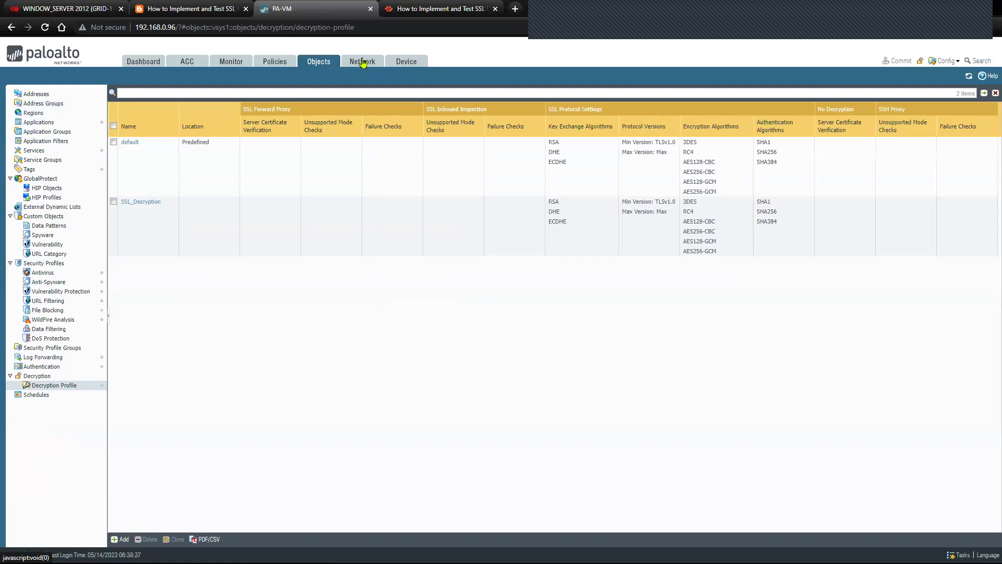
left_click(282, 63)
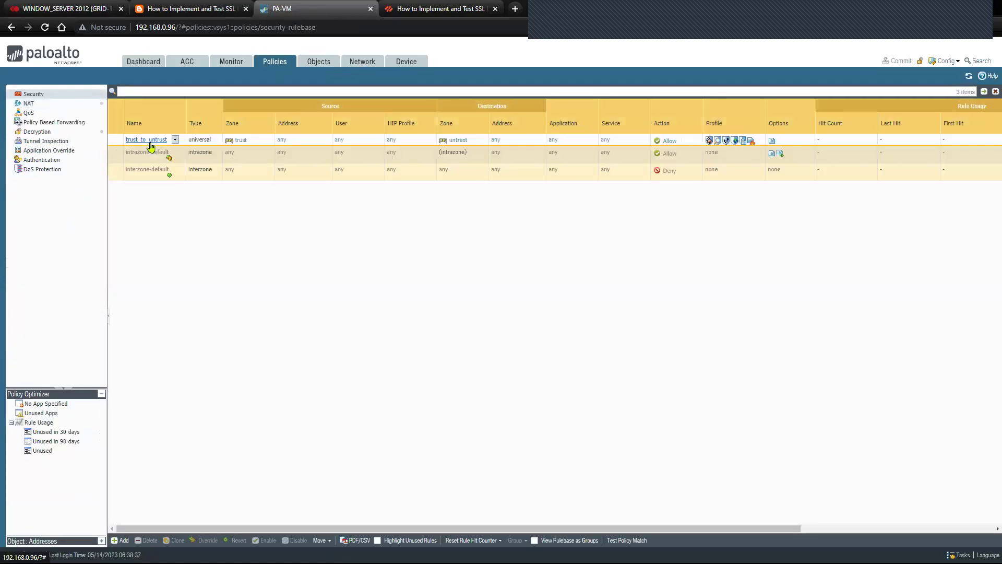
left_click(151, 141)
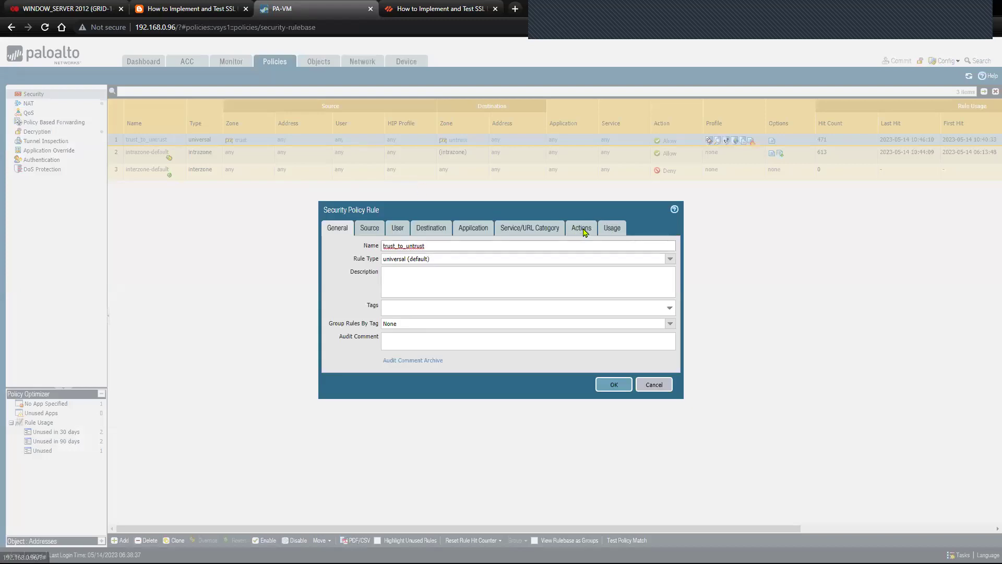
left_click(581, 228)
left_click(489, 302)
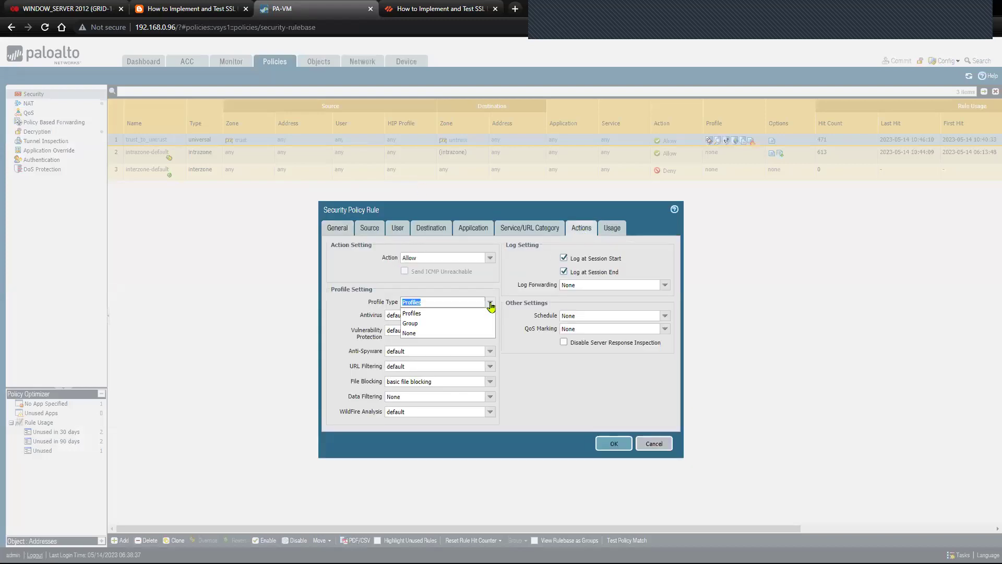
left_click(485, 334)
left_click(612, 372)
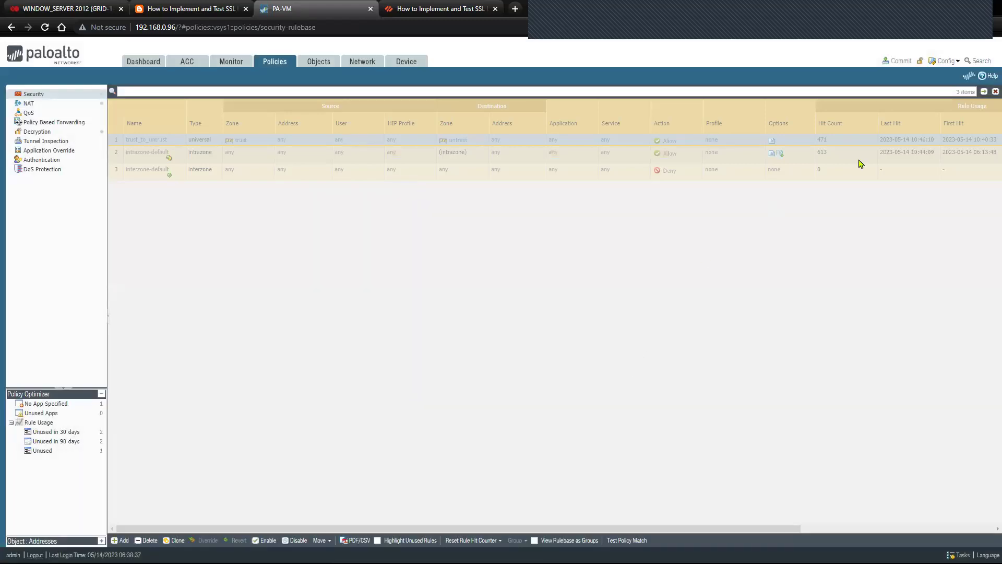
Commit all changes to the firewall, then check for any pending changes and dismiss the alert
left_click(898, 61)
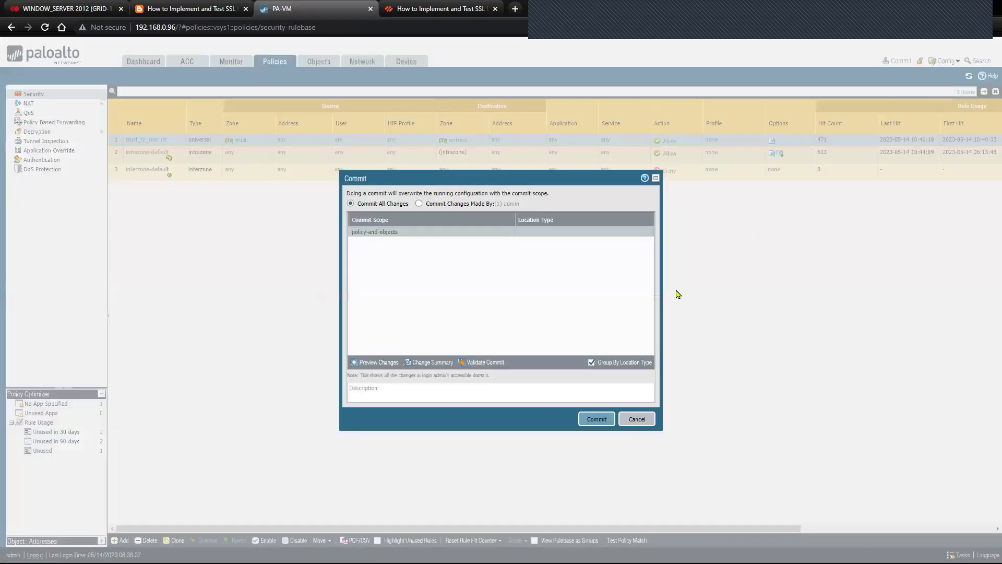
left_click(585, 418)
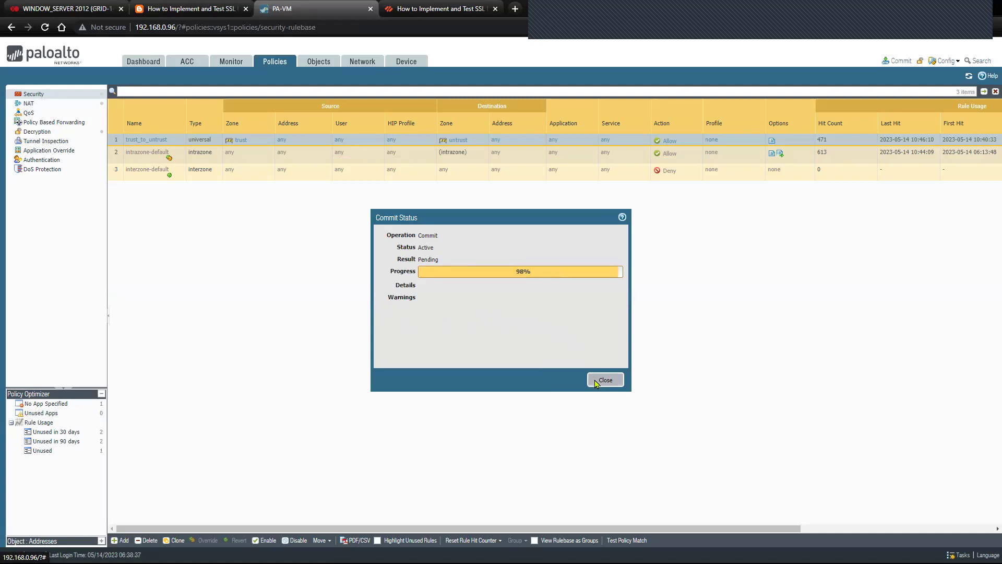
left_click(590, 380)
left_click(901, 62)
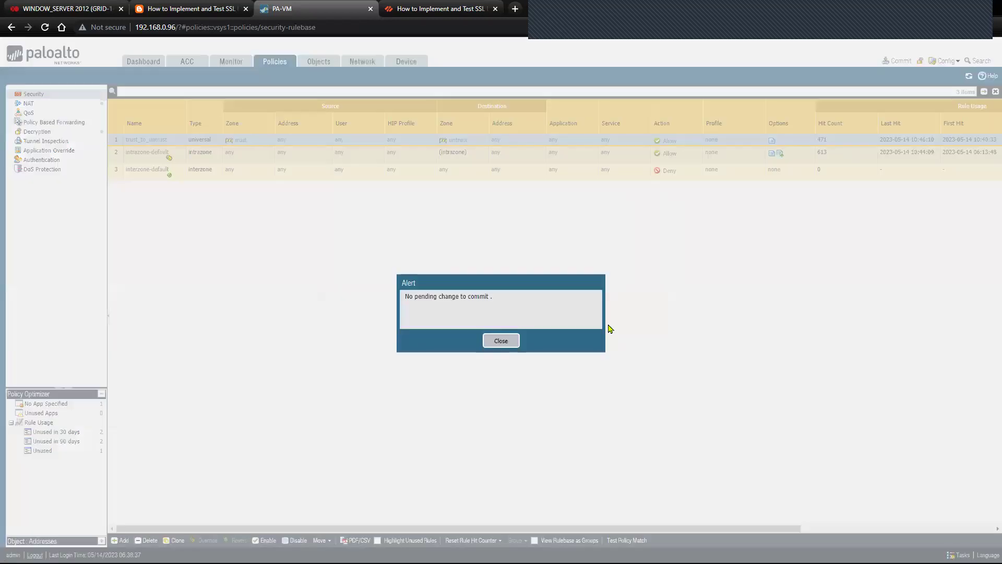
left_click(504, 344)
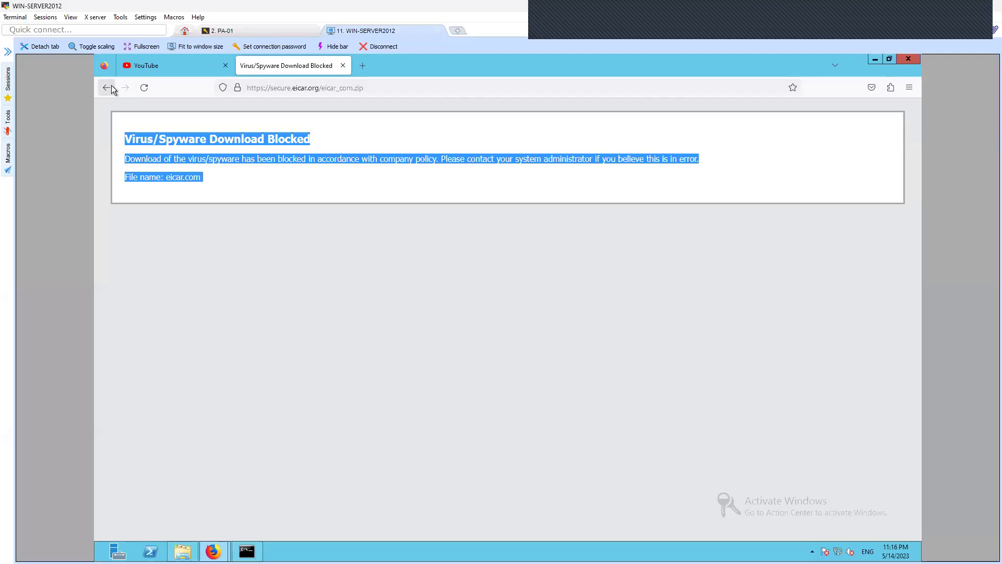
In the WIN-SERVER2012 session, return to the EICAR download page and download eicar.com and eicar_com.zip over HTTPS
left_click(111, 86)
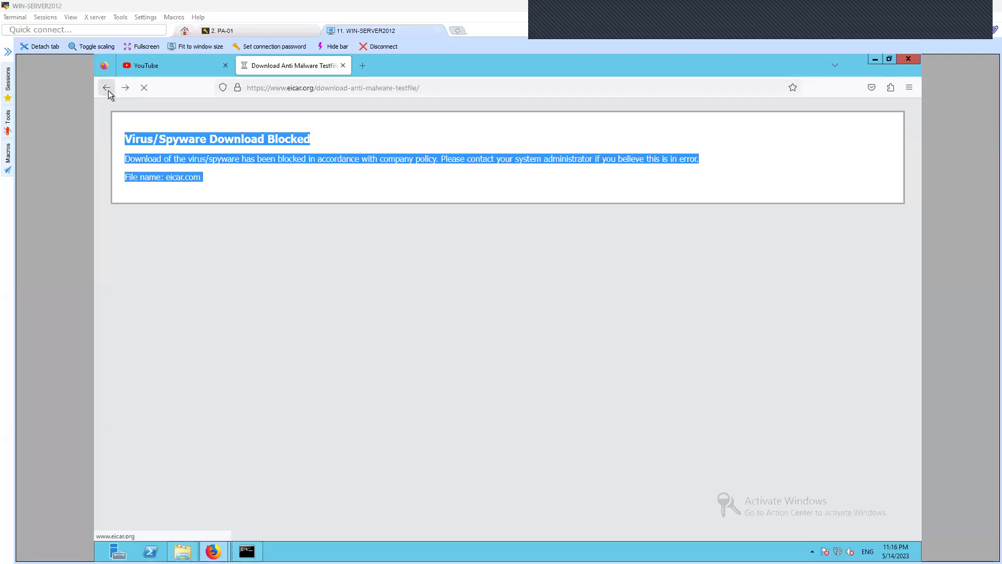
left_click(548, 348)
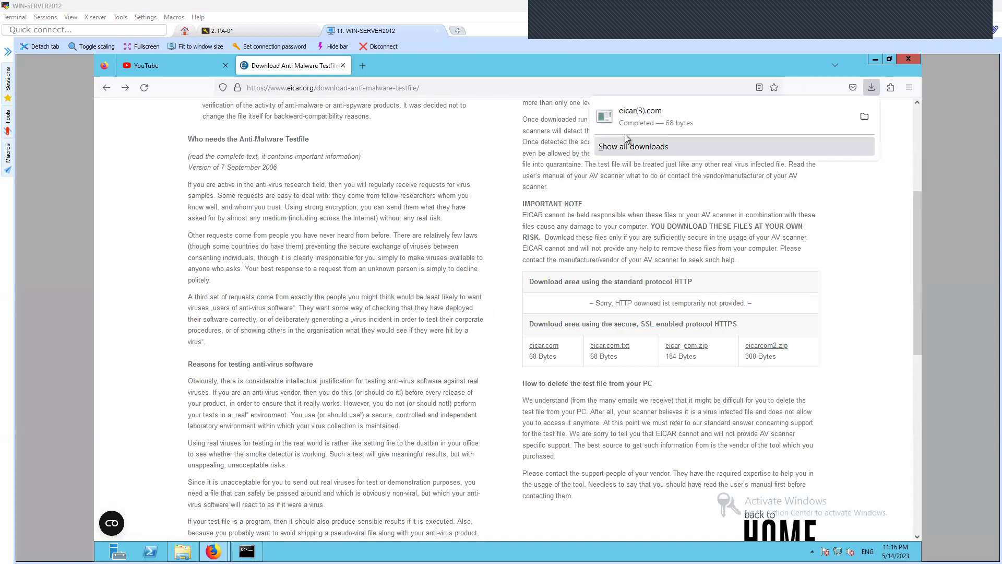
left_click(681, 346)
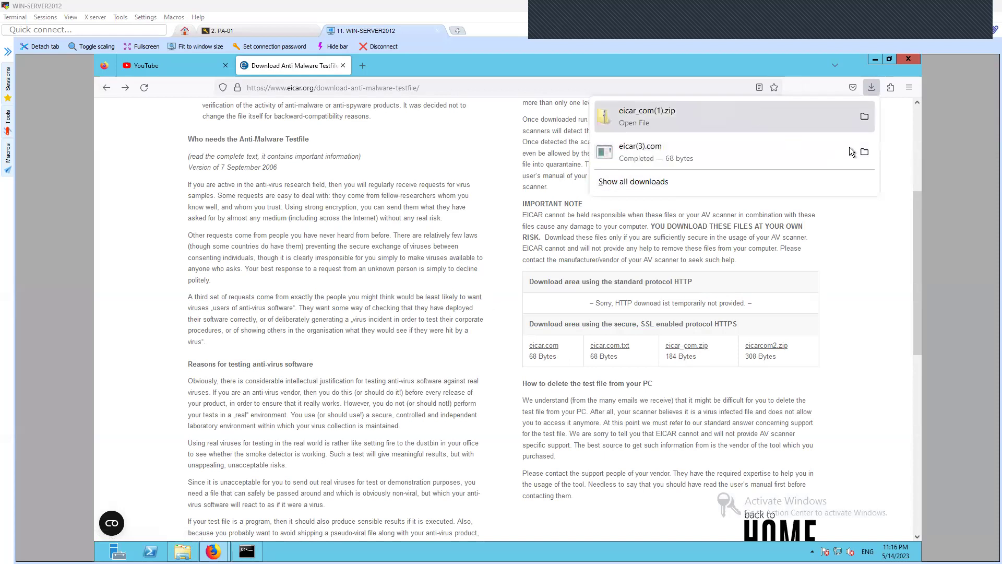
left_click(862, 237)
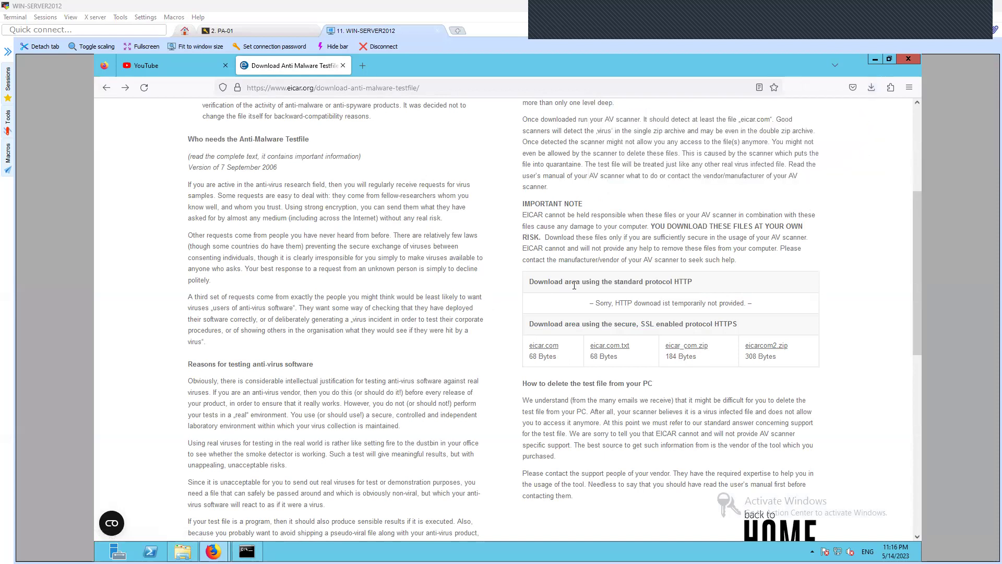
scroll(574, 284, "up", 1)
scroll(310, 133, "up", 3)
Switch to the PA-01 session and rerun "show session all filter ssl-decrypt yes source 10.10.10.110" to list the decrypted sessions
left_click(265, 33)
key("Return")
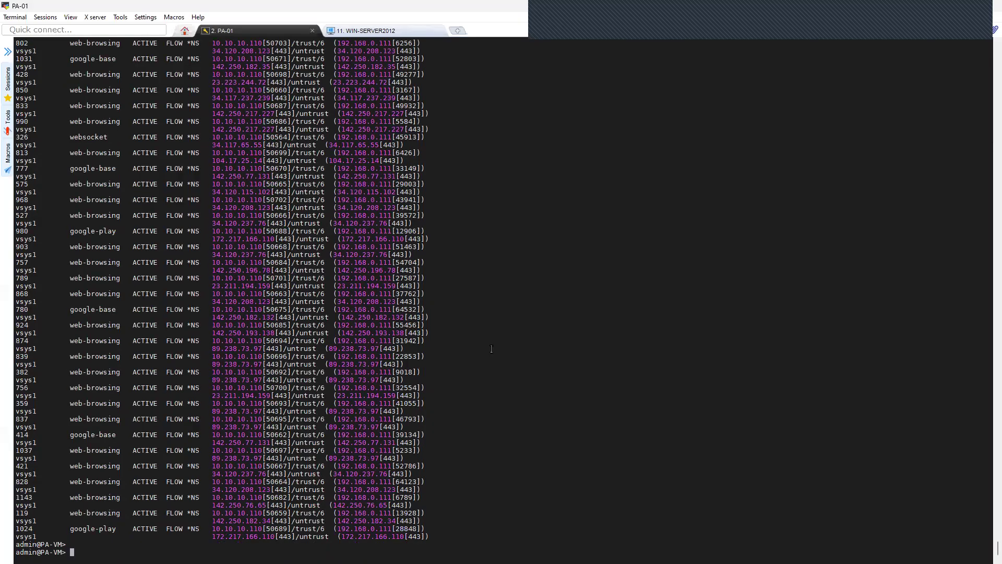
key("Return")
key("Return")
key("Up")
key("Return")
key("Return")
key("Return")
key("Return")
key("Return")
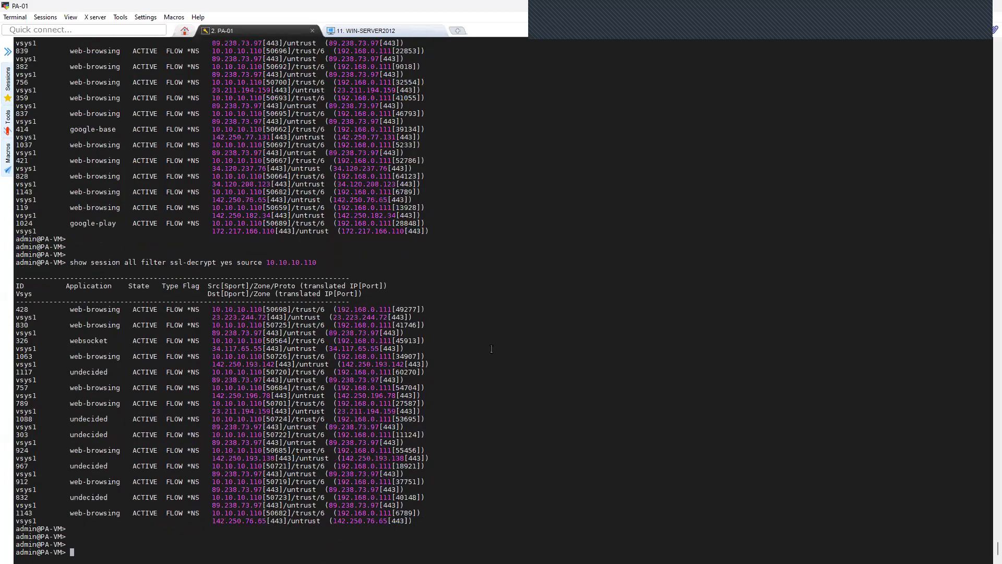
key("Return")
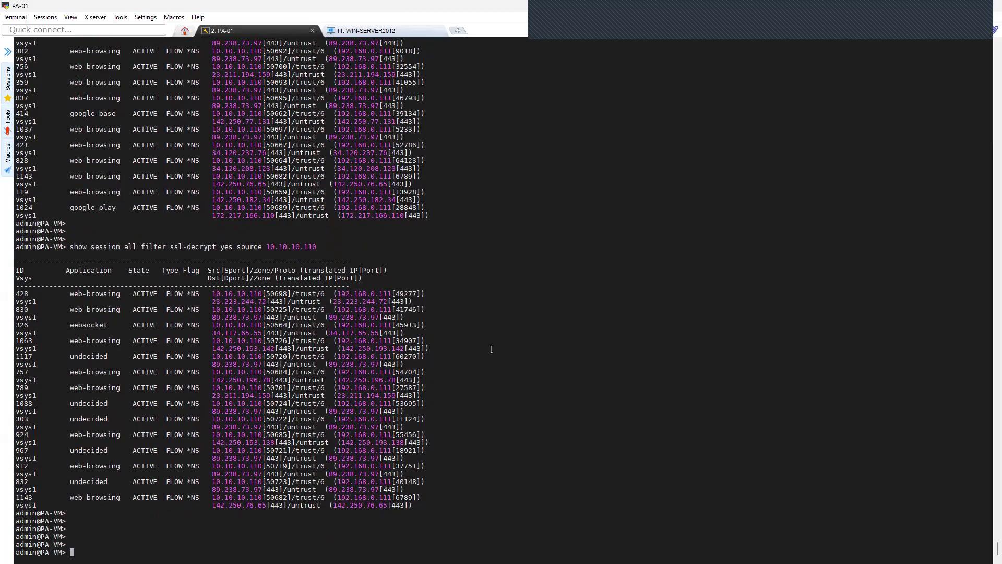